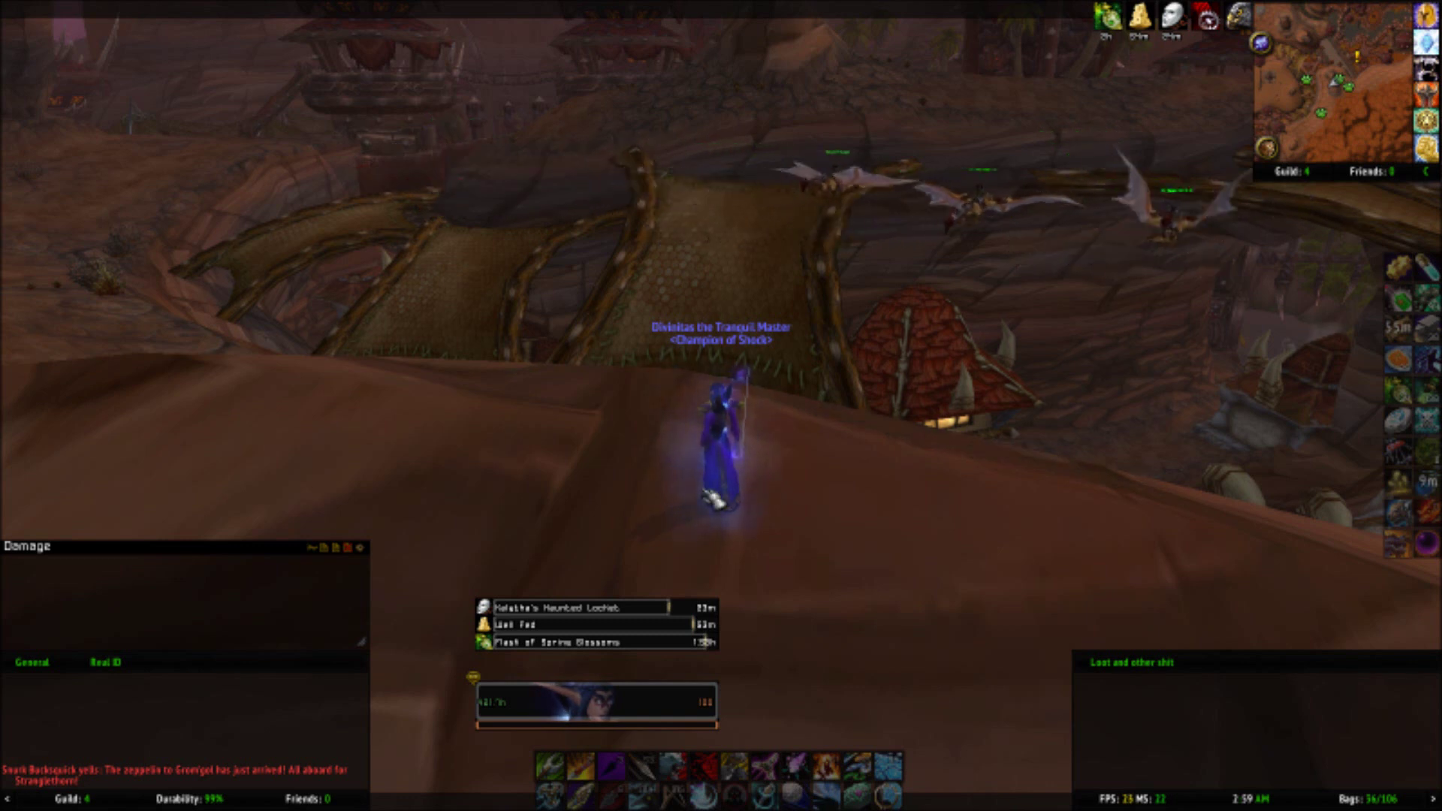
# Step: Open the ElvUI config with /ec and move its window up toward the top-right
pyautogui.write('/ec')
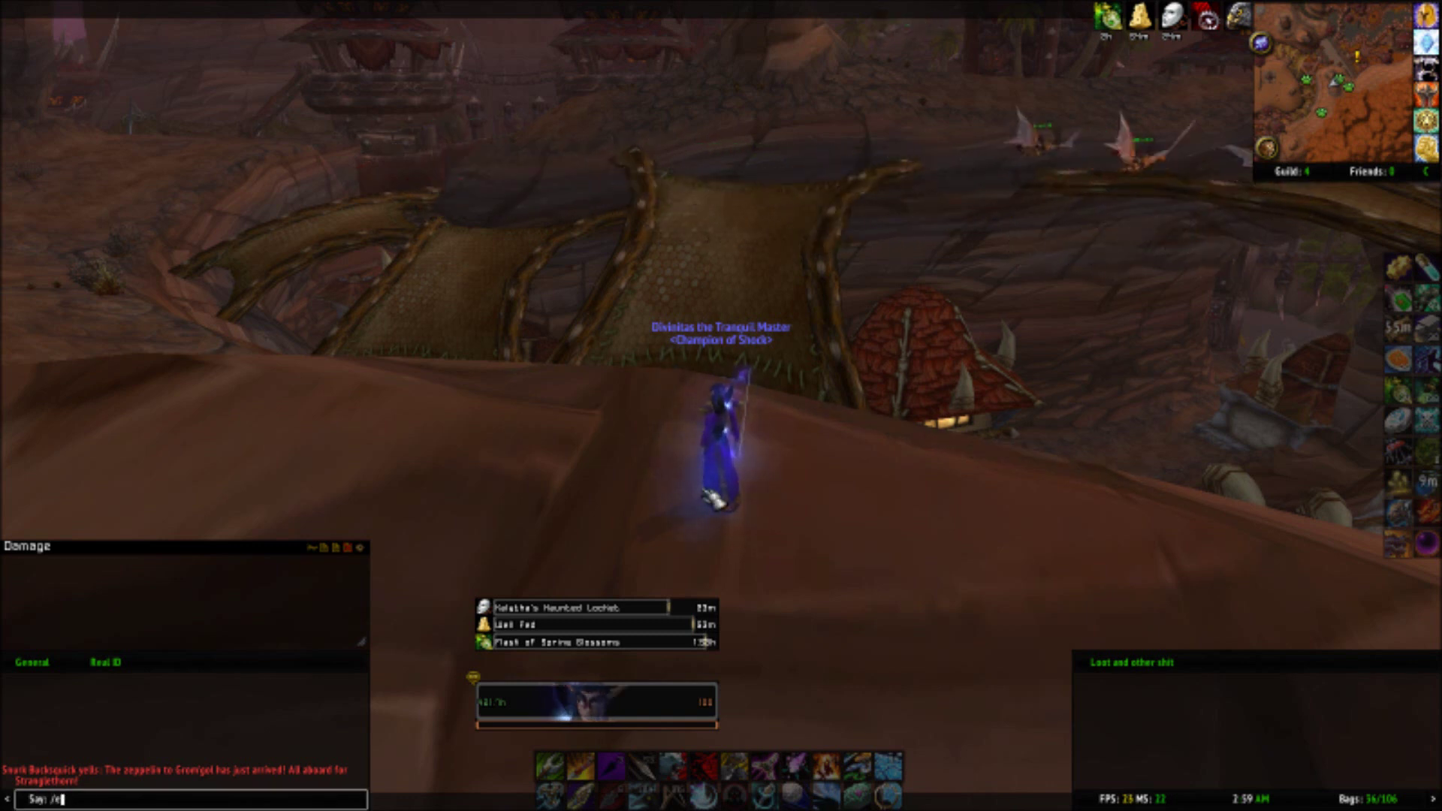
pyautogui.press('Return')
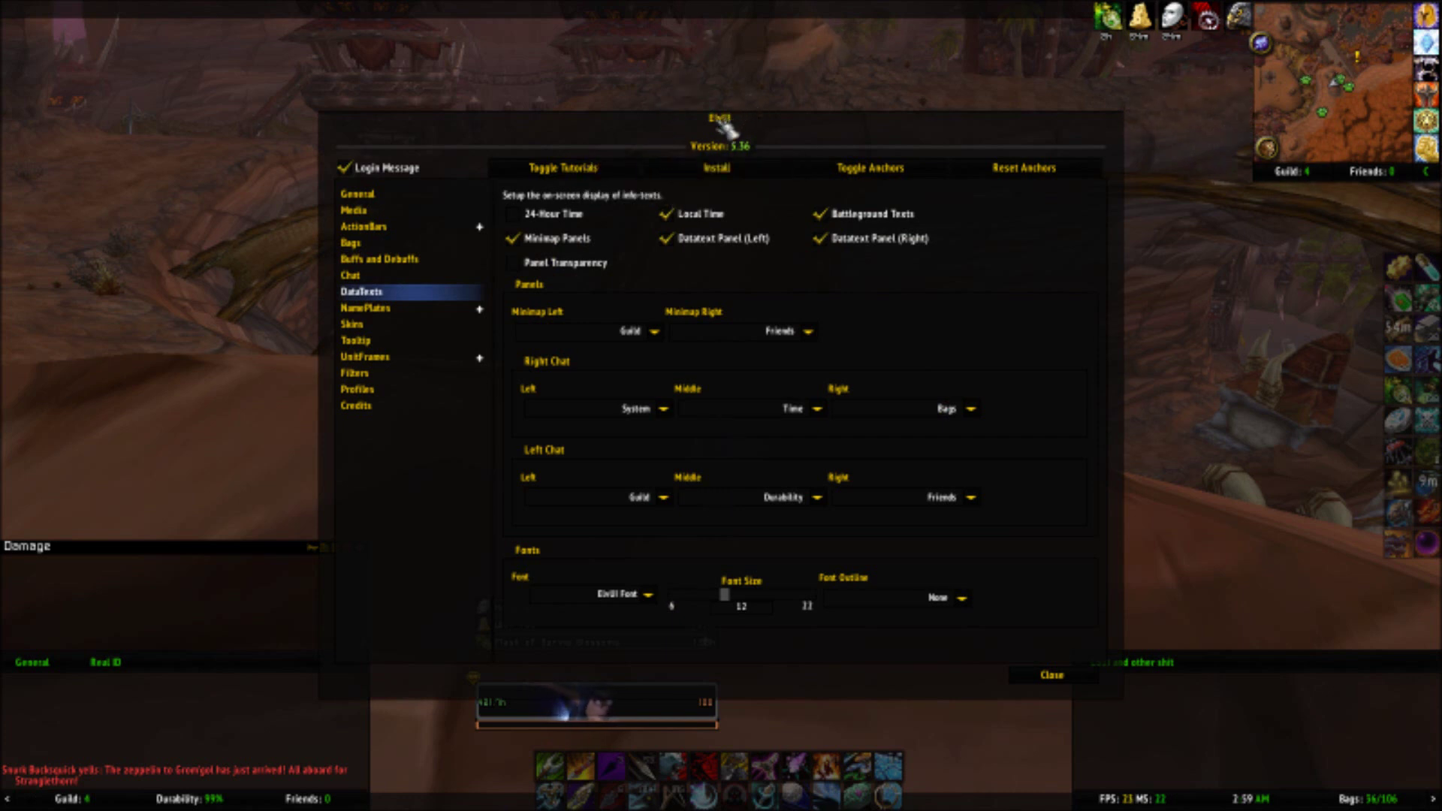
pyautogui.moveTo(725, 127); pyautogui.dragTo(738, 80)
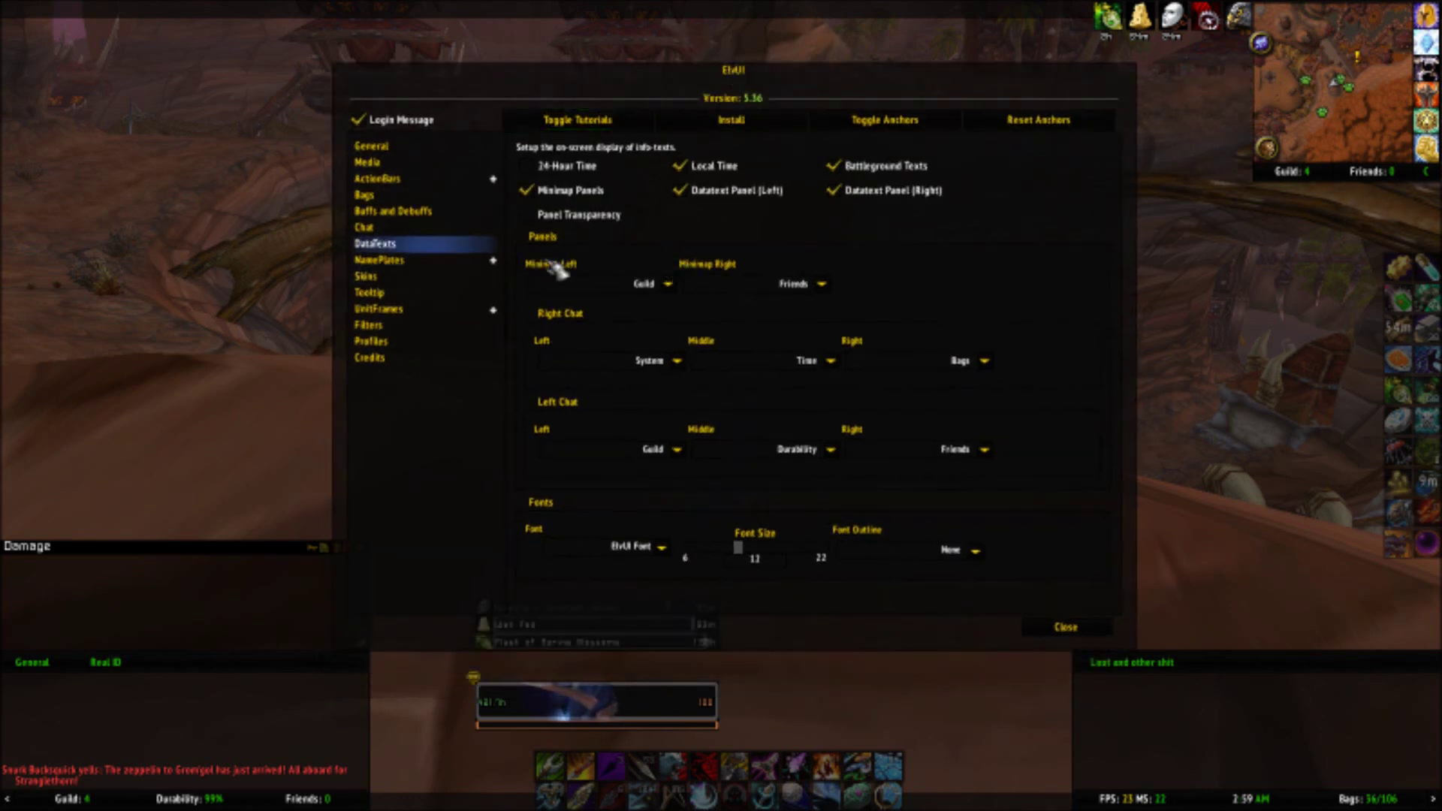
pyautogui.click(444, 149)
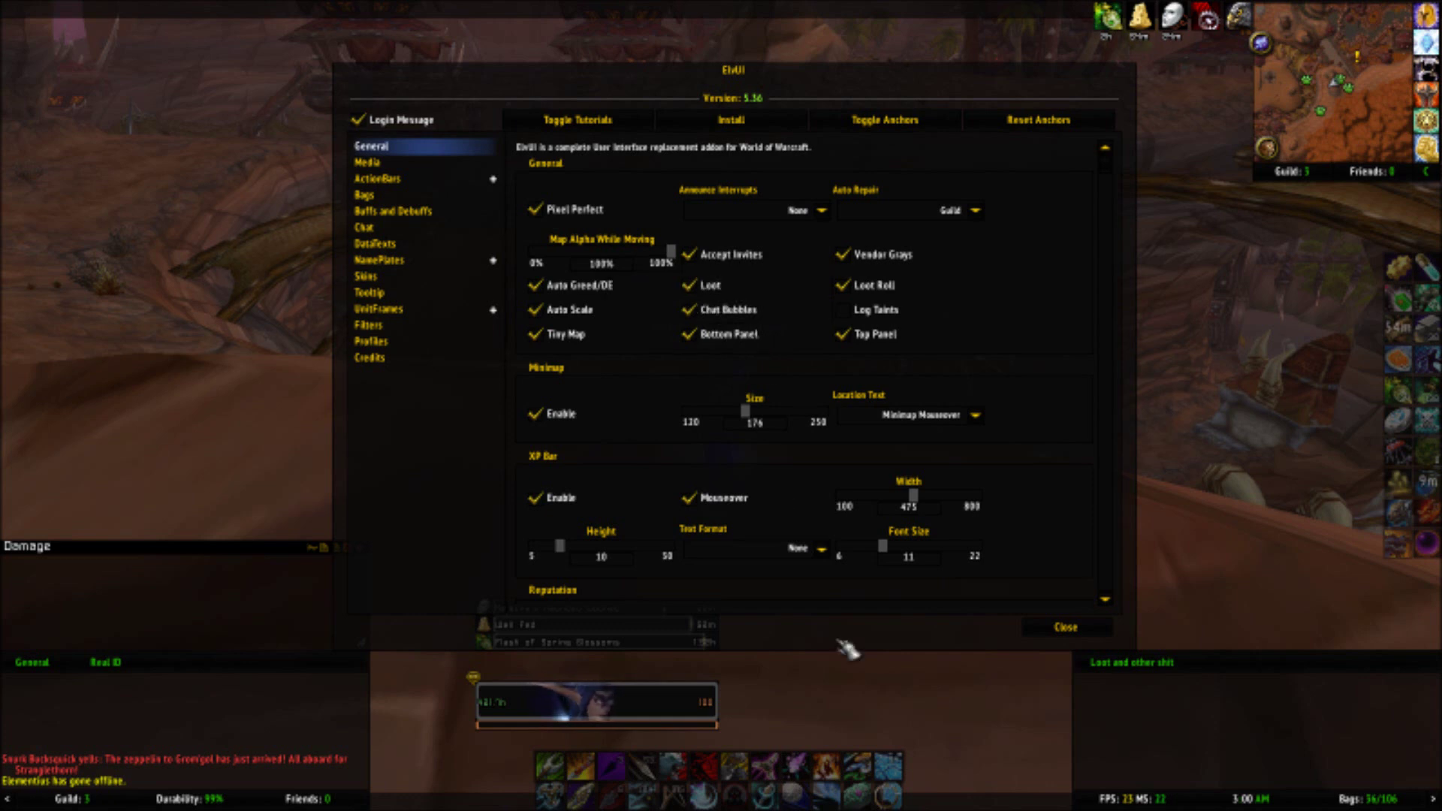
# Step: Scroll through the General options, then switch to the Media settings page
pyautogui.moveTo(444, 805)
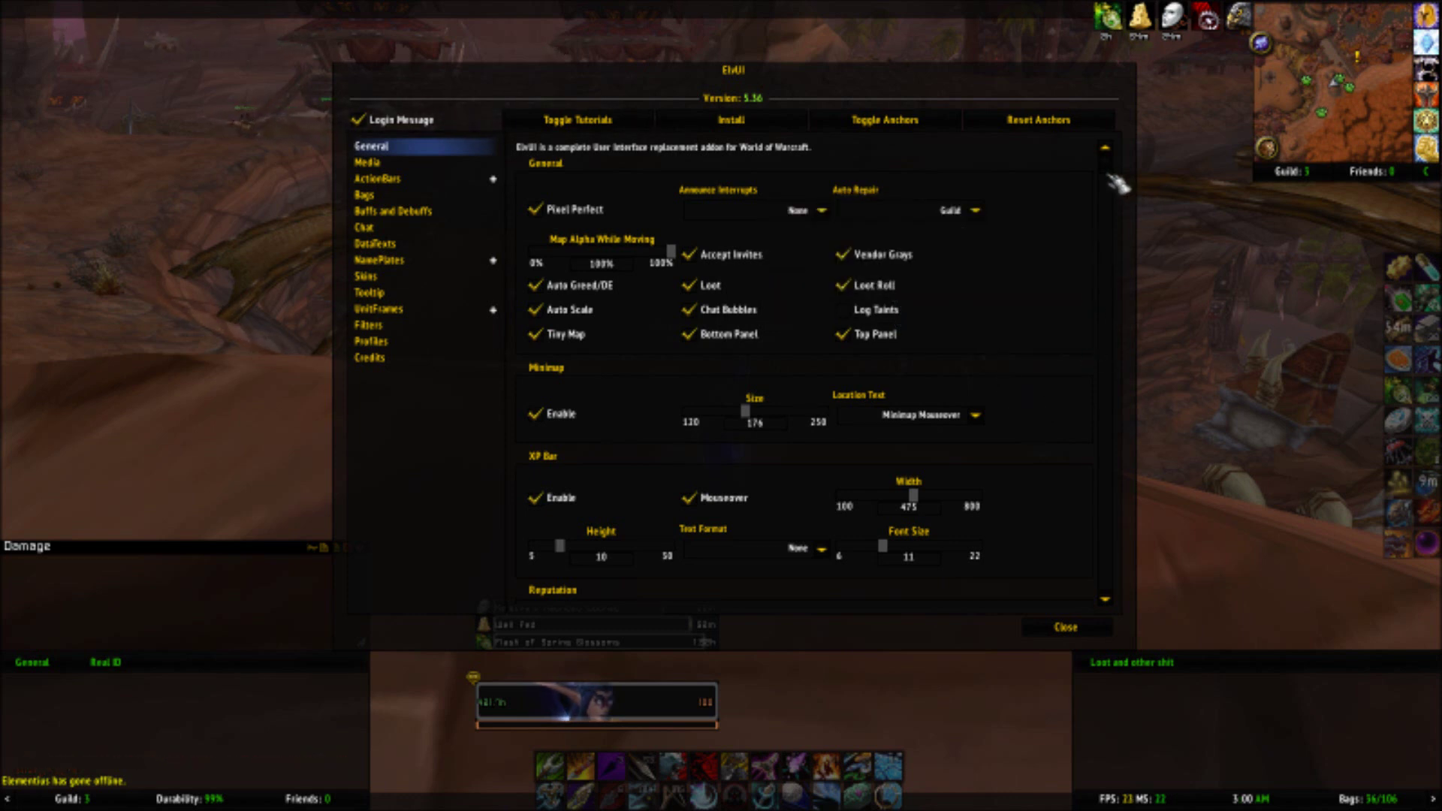
pyautogui.scroll(-3, 1115, 179)
pyautogui.scroll(-12, 1126, 271)
pyautogui.scroll(1, 1126, 599)
pyautogui.scroll(10, 1123, 212)
pyautogui.click(367, 162)
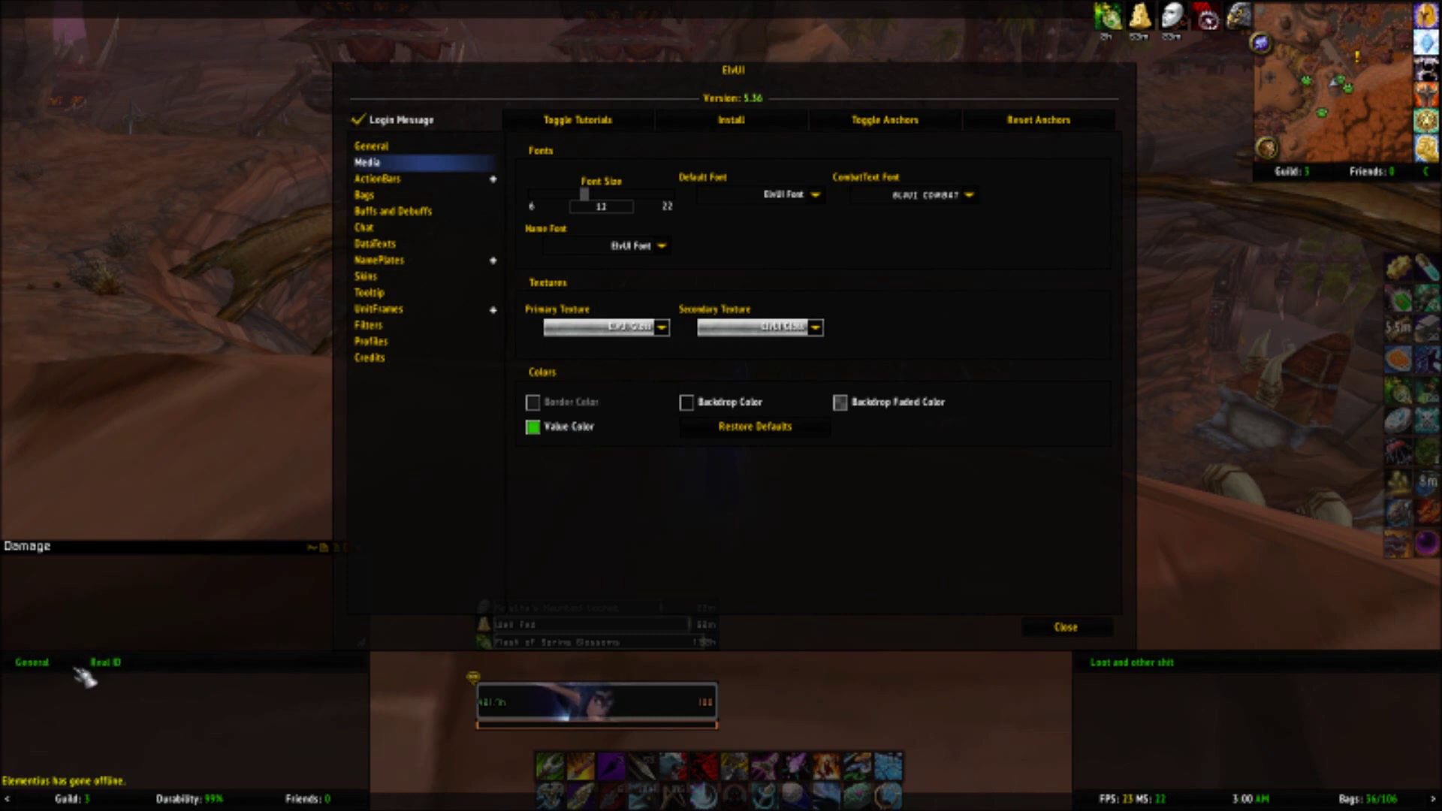
# Step: Leave Value Color unchanged and darken the Backdrop Color to near-black grey
pyautogui.click(583, 427)
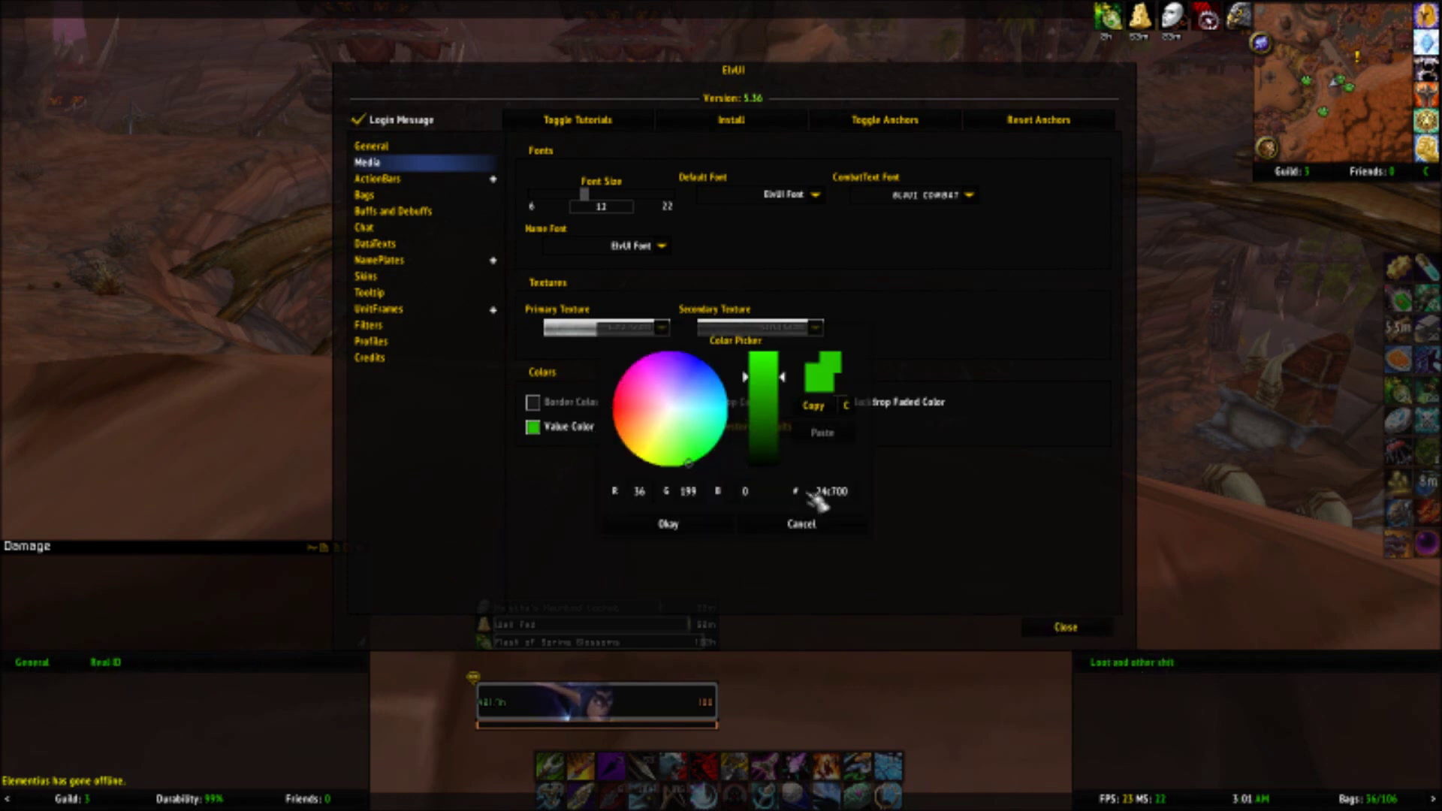
pyautogui.click(834, 528)
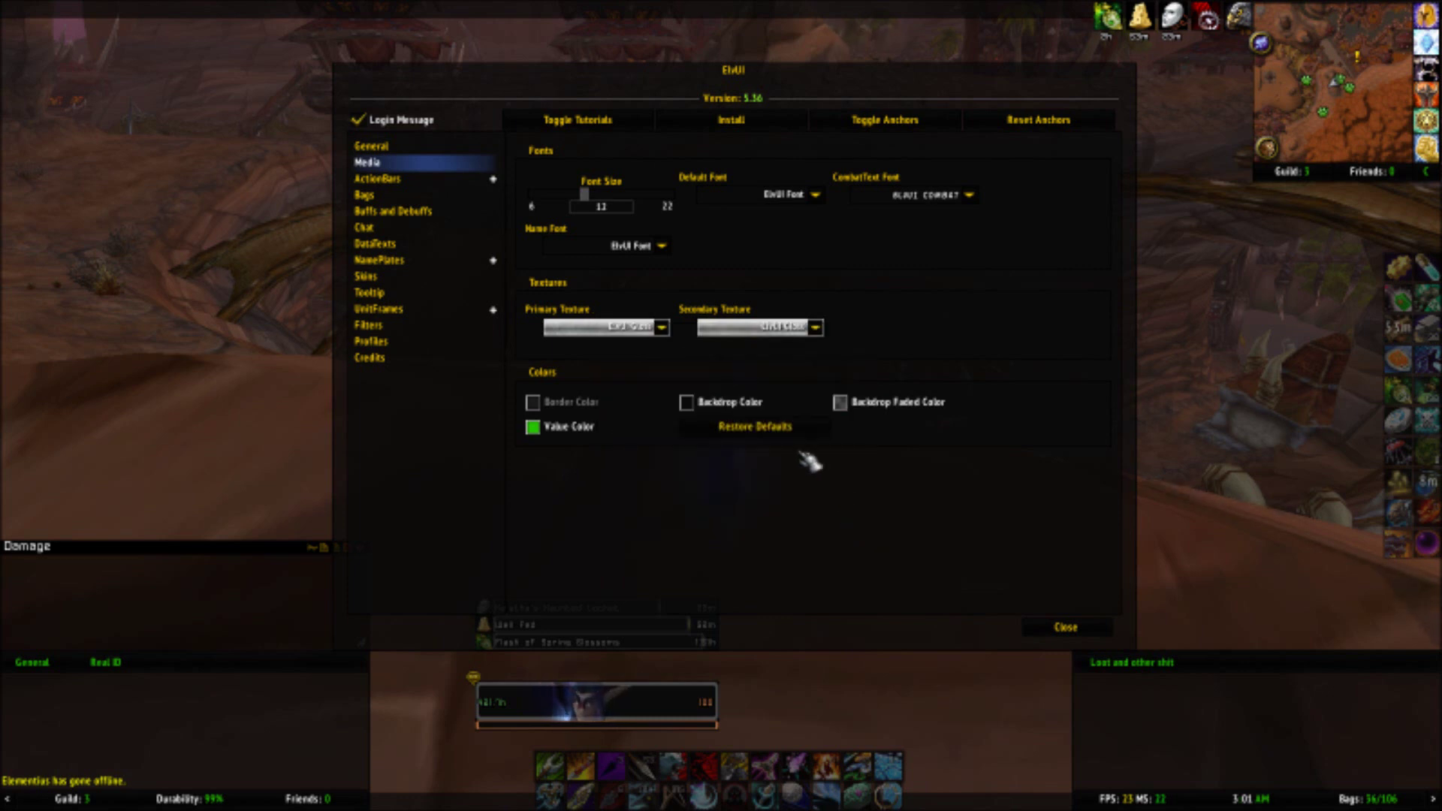
pyautogui.click(732, 415)
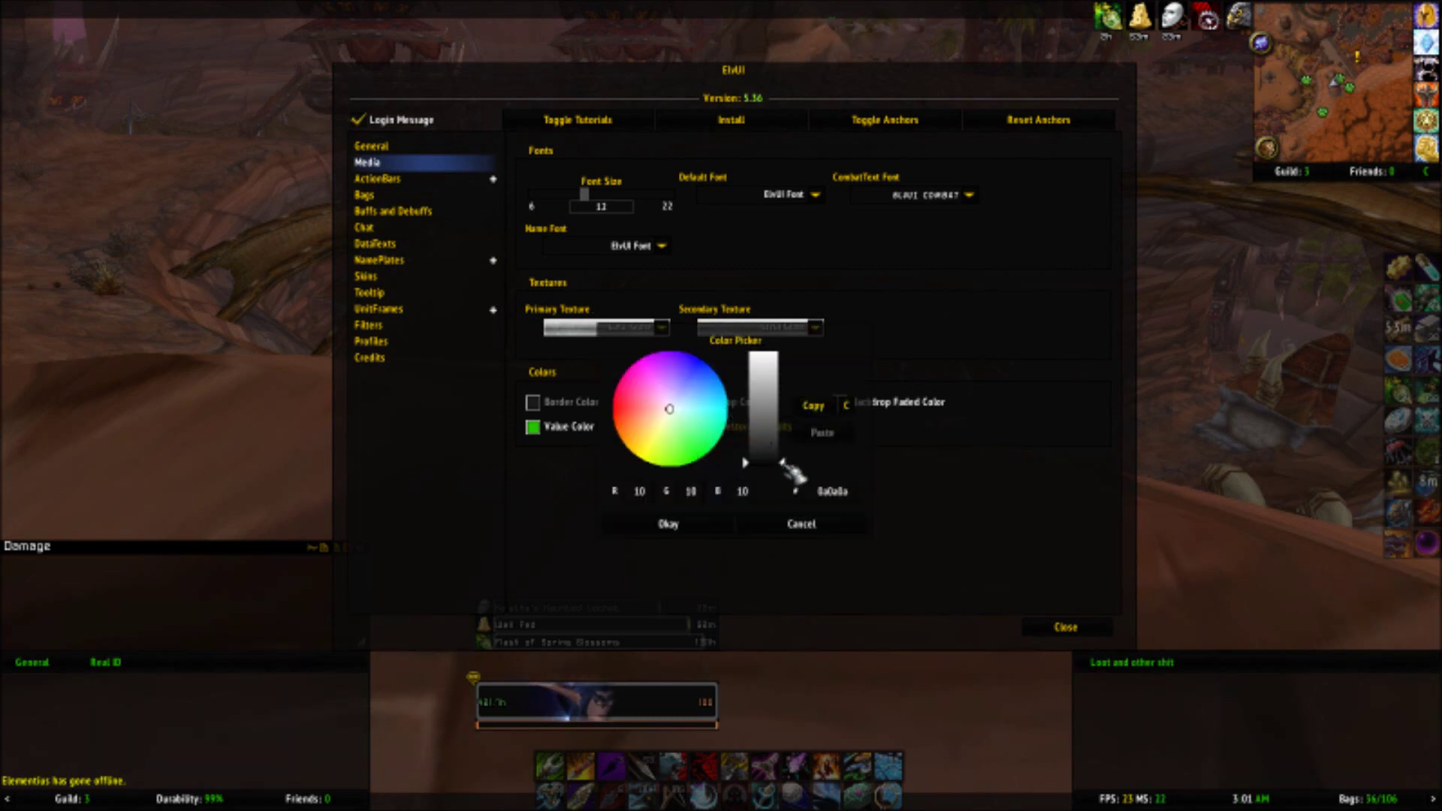
pyautogui.moveTo(784, 462); pyautogui.dragTo(772, 460)
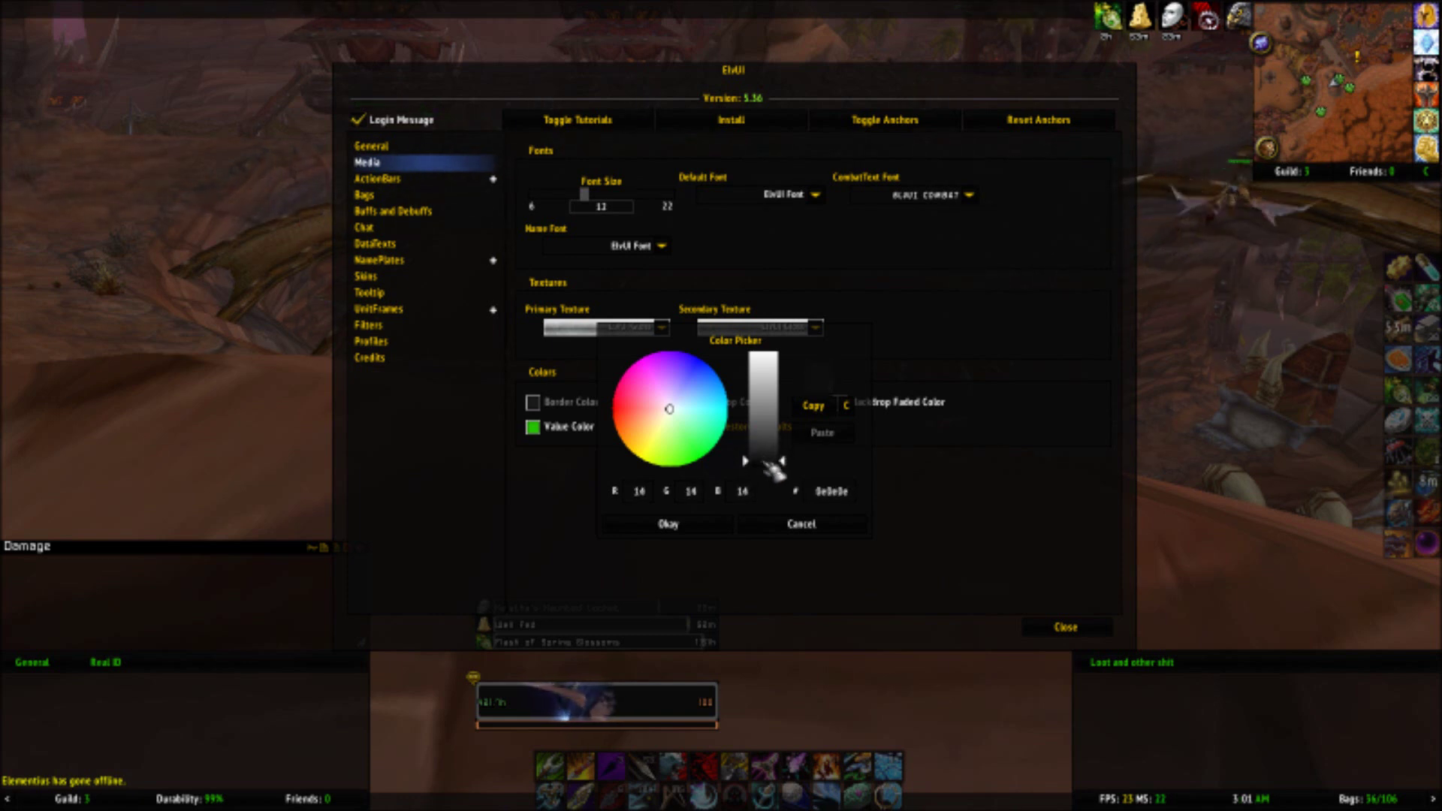
pyautogui.click(713, 526)
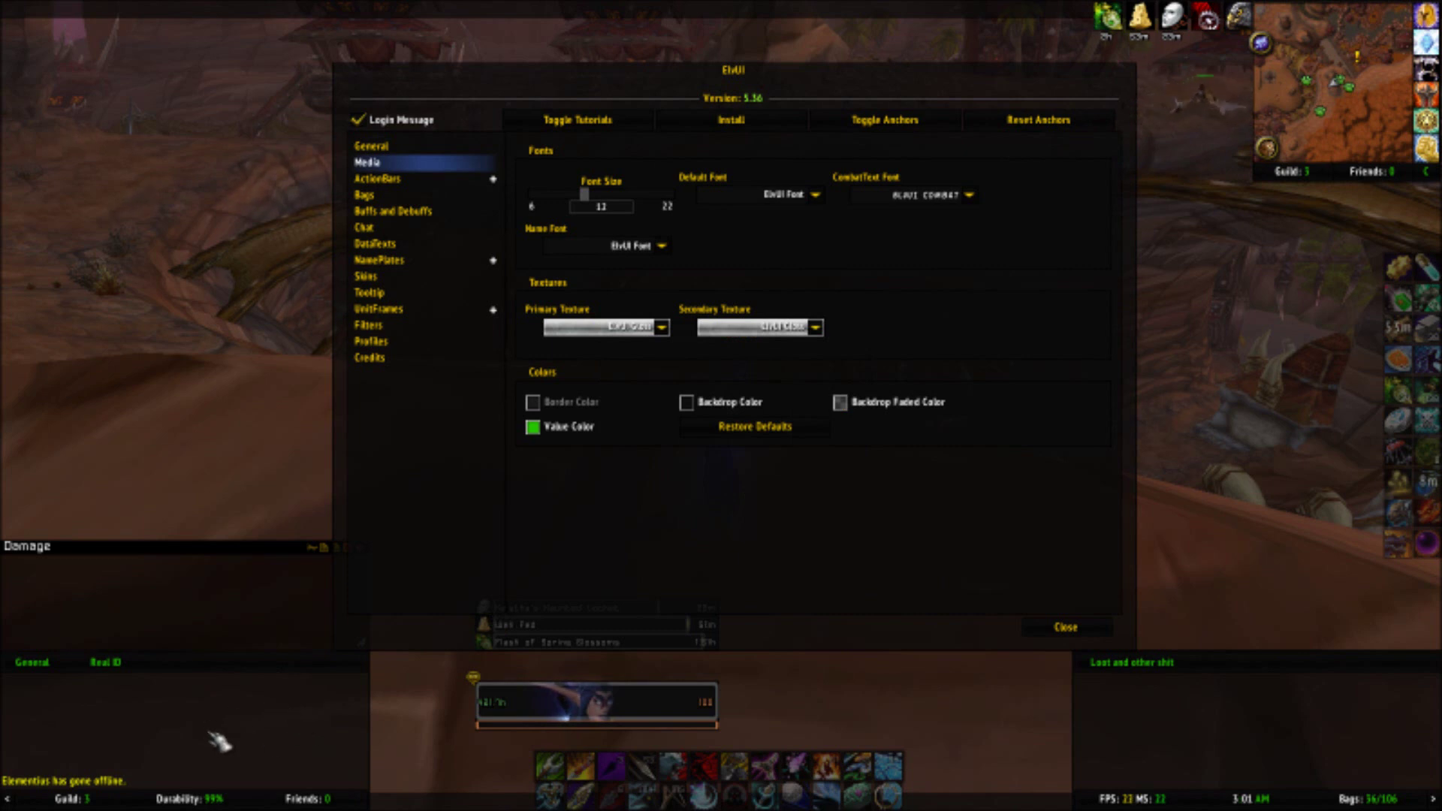
pyautogui.click(686, 402)
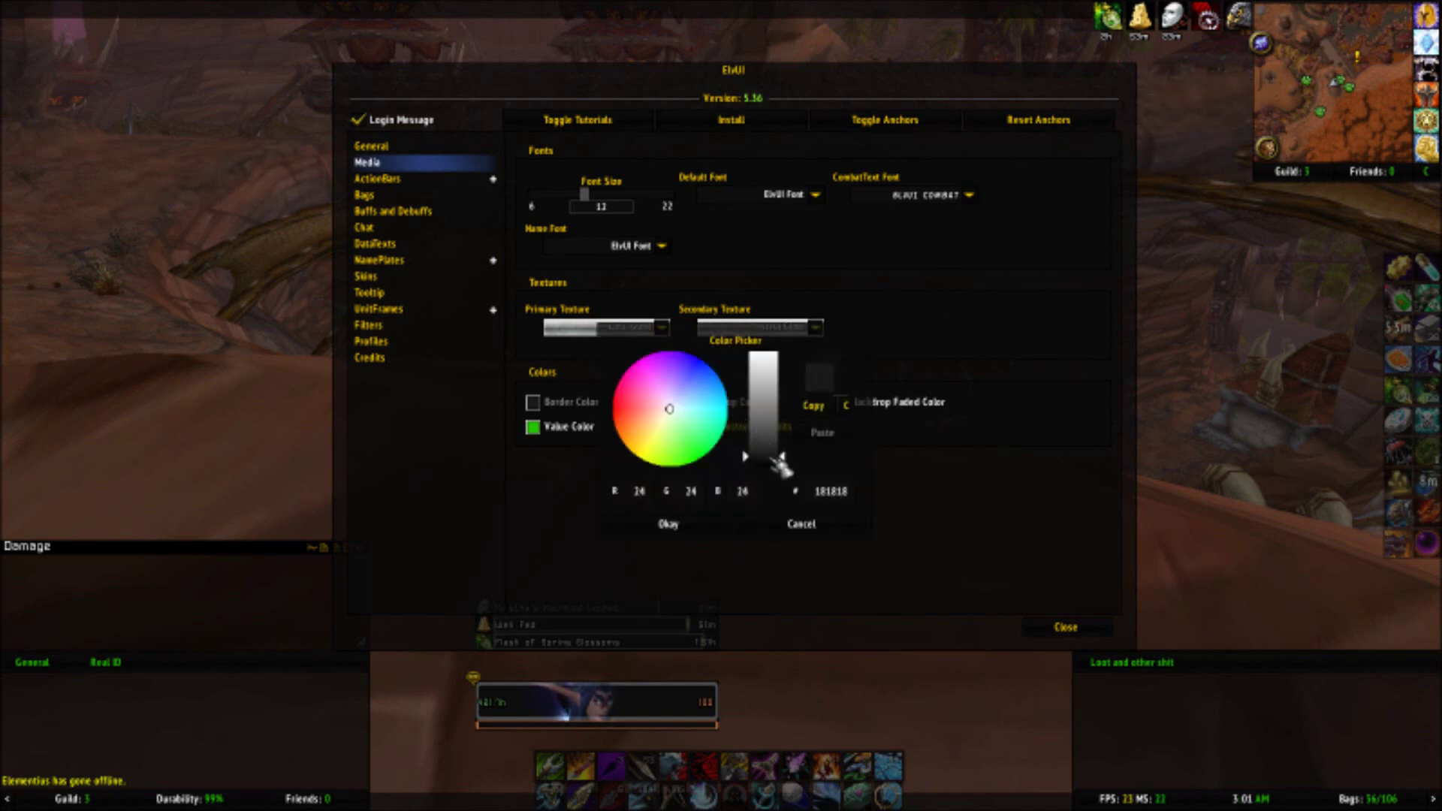
pyautogui.click(700, 527)
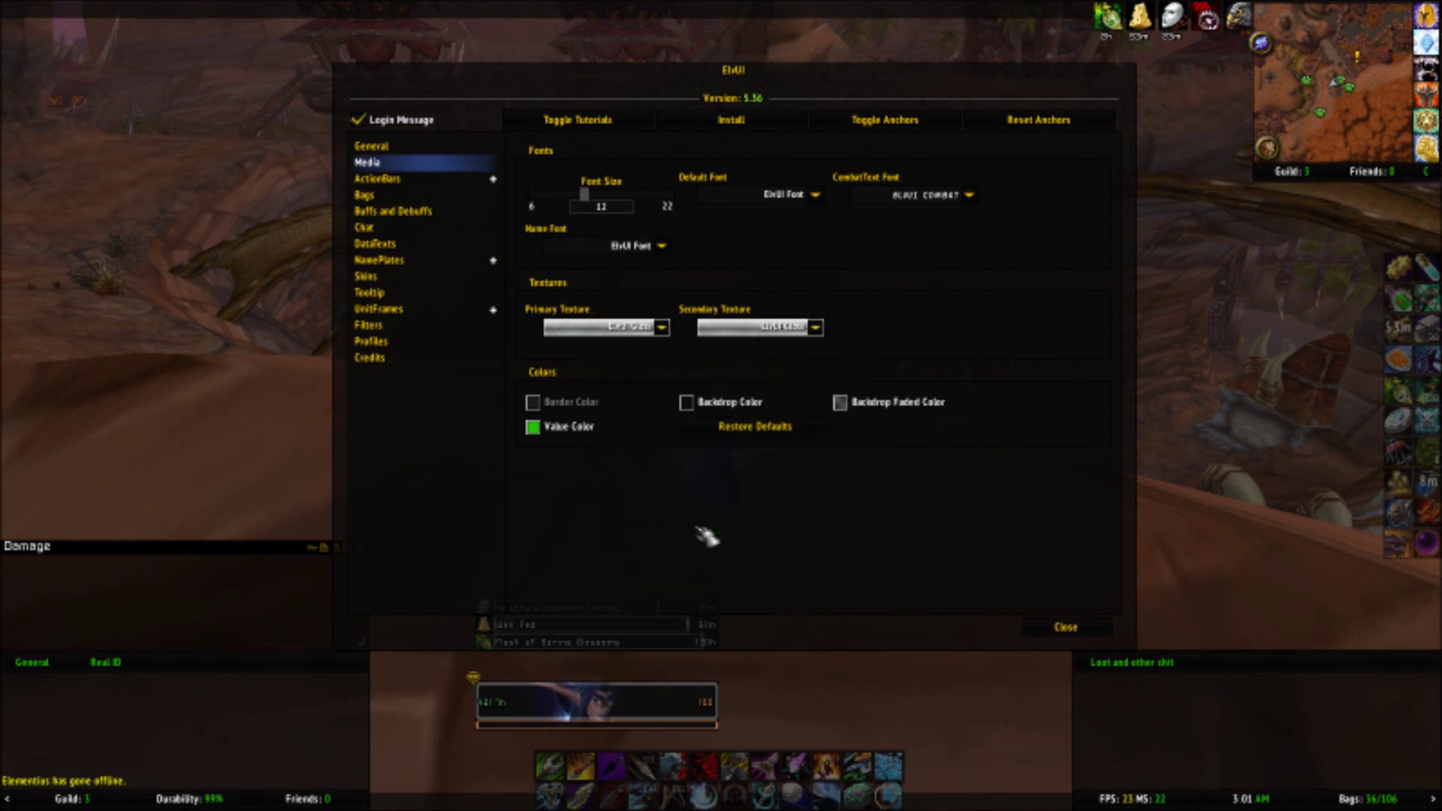
# Step: Adjust the Backdrop Faded Color's transparency and confirm it
pyautogui.click(860, 410)
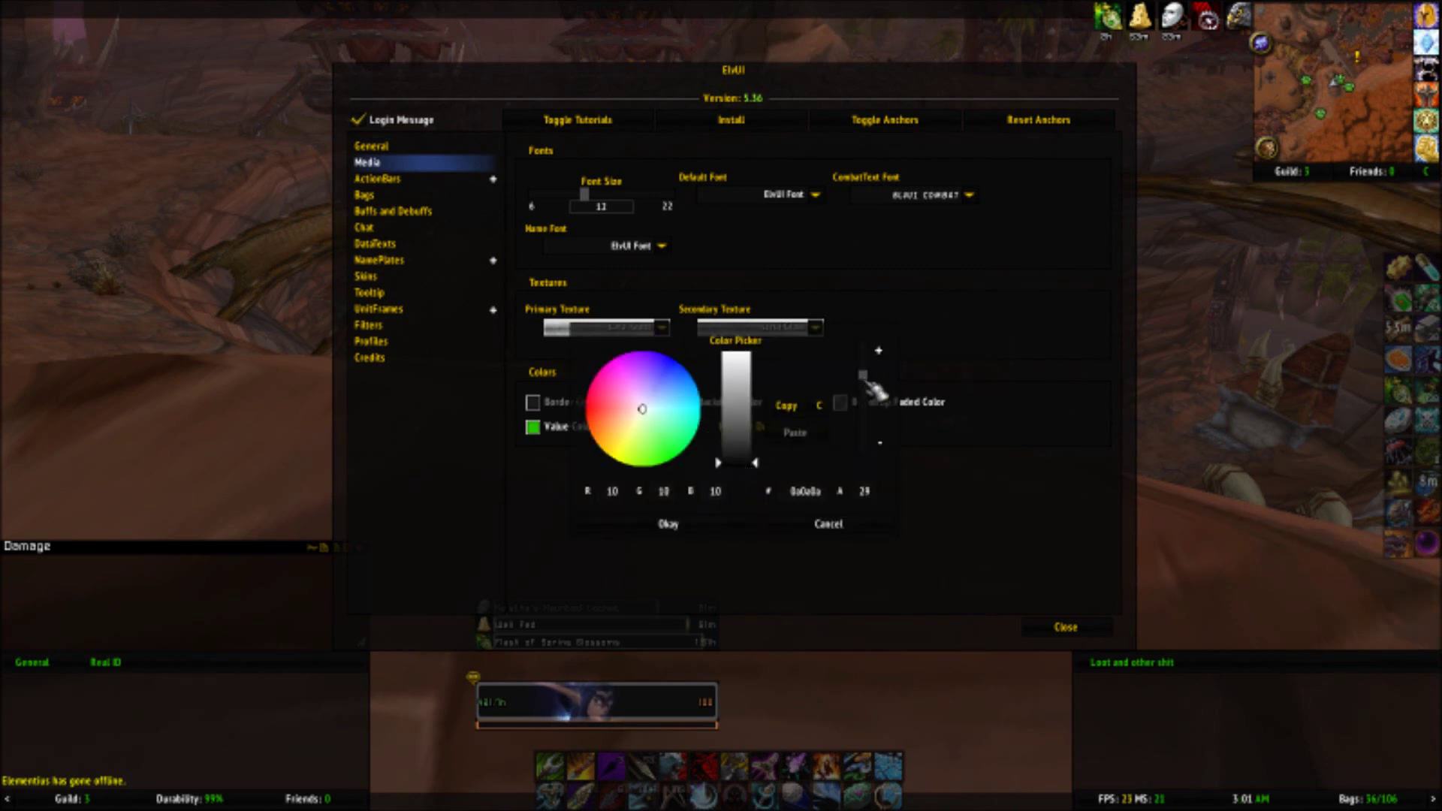
pyautogui.moveTo(865, 400)
pyautogui.mouseDown()
pyautogui.moveTo(867, 443)
pyautogui.moveTo(872, 392)
pyautogui.mouseUp()
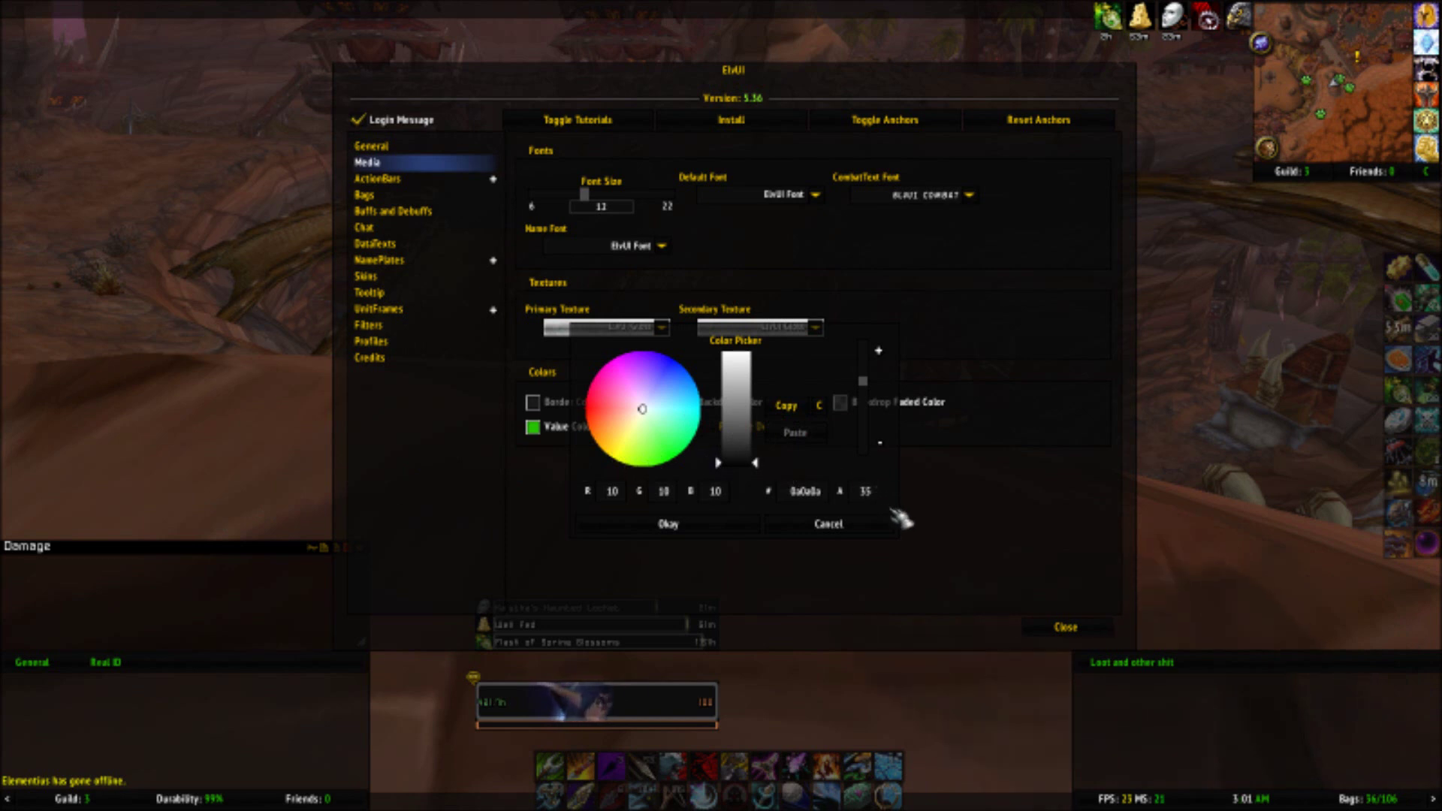
pyautogui.click(710, 529)
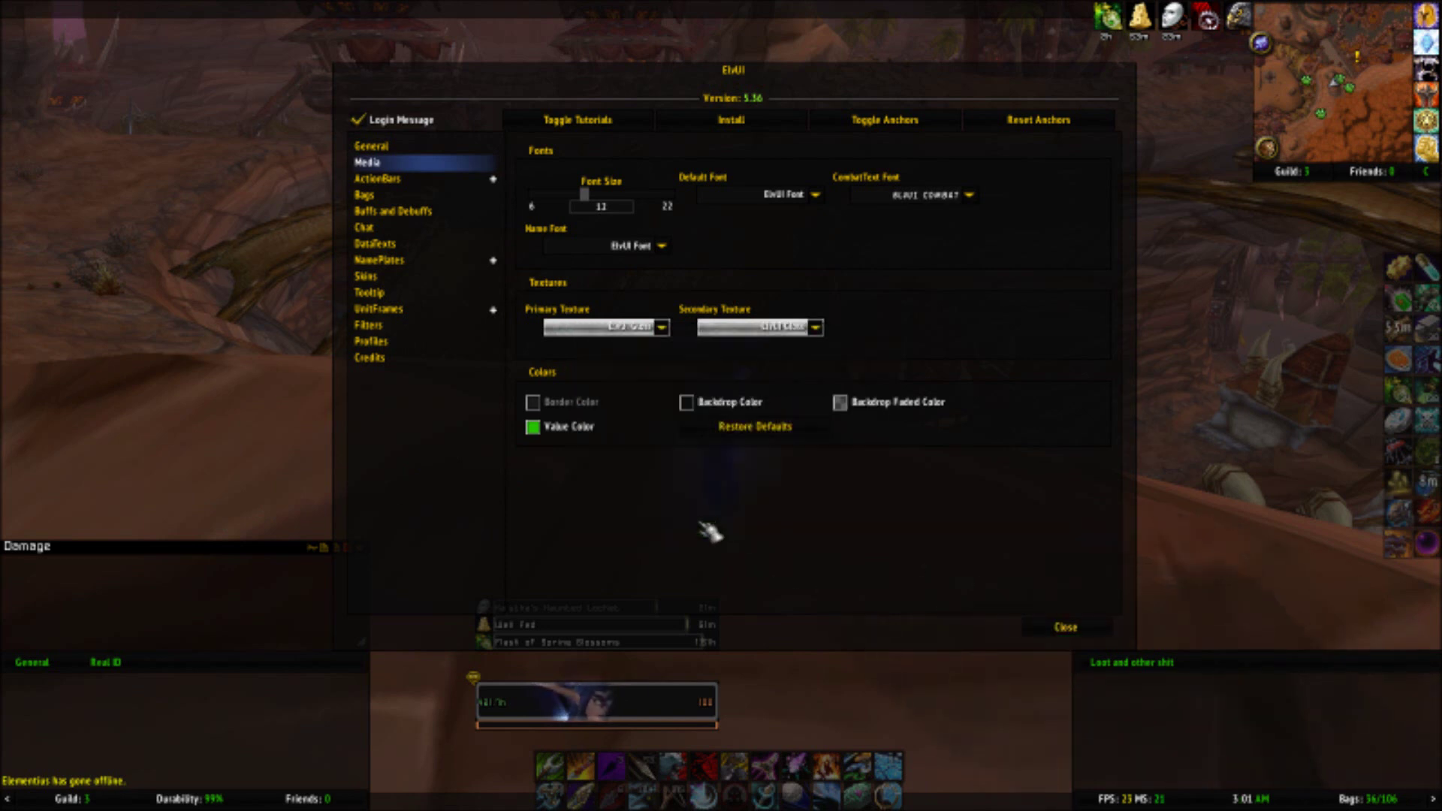
# Step: Browse Bar 2, Bar 5 and Pet Bar, then settle Bar 1's alpha at 40%
pyautogui.click(455, 184)
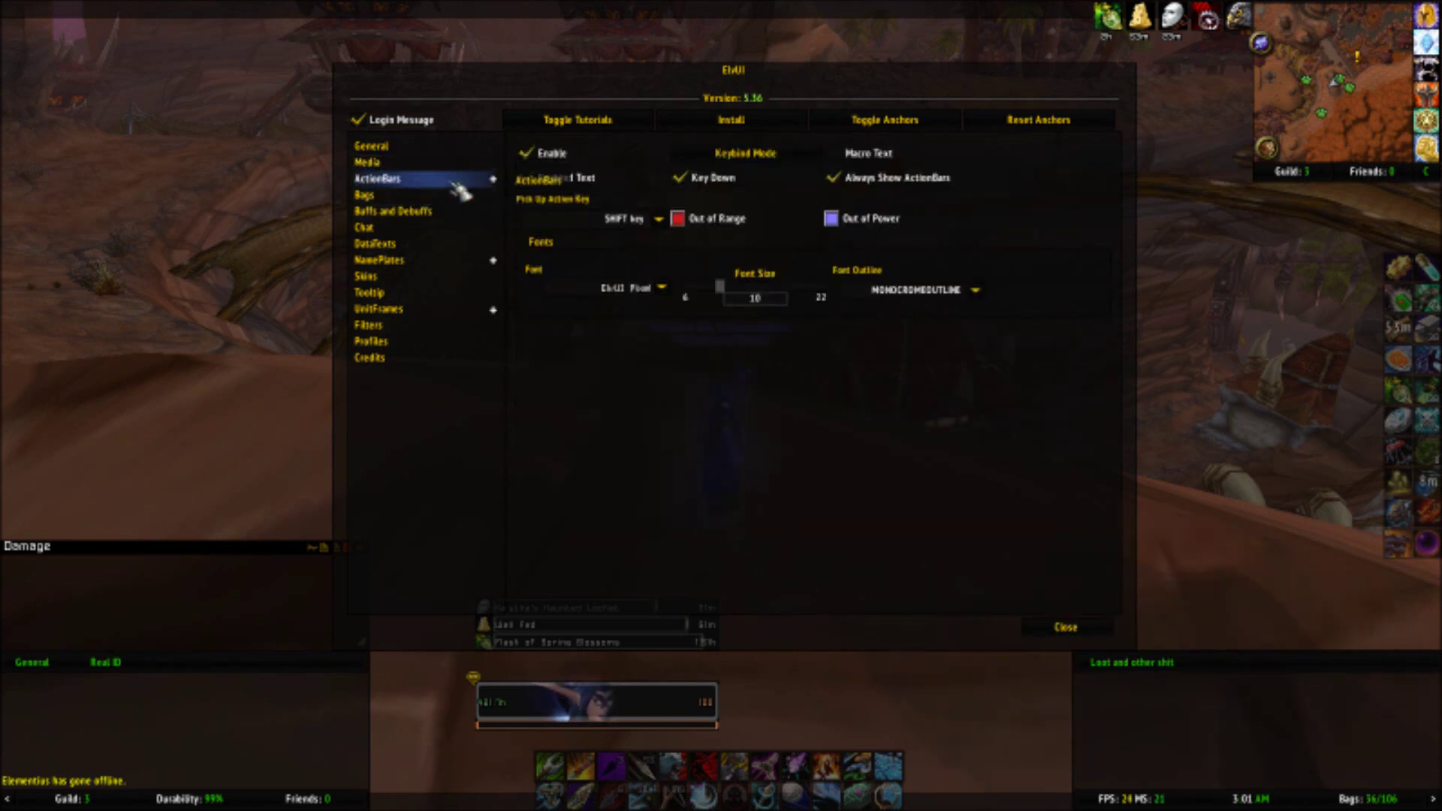
pyautogui.click(492, 181)
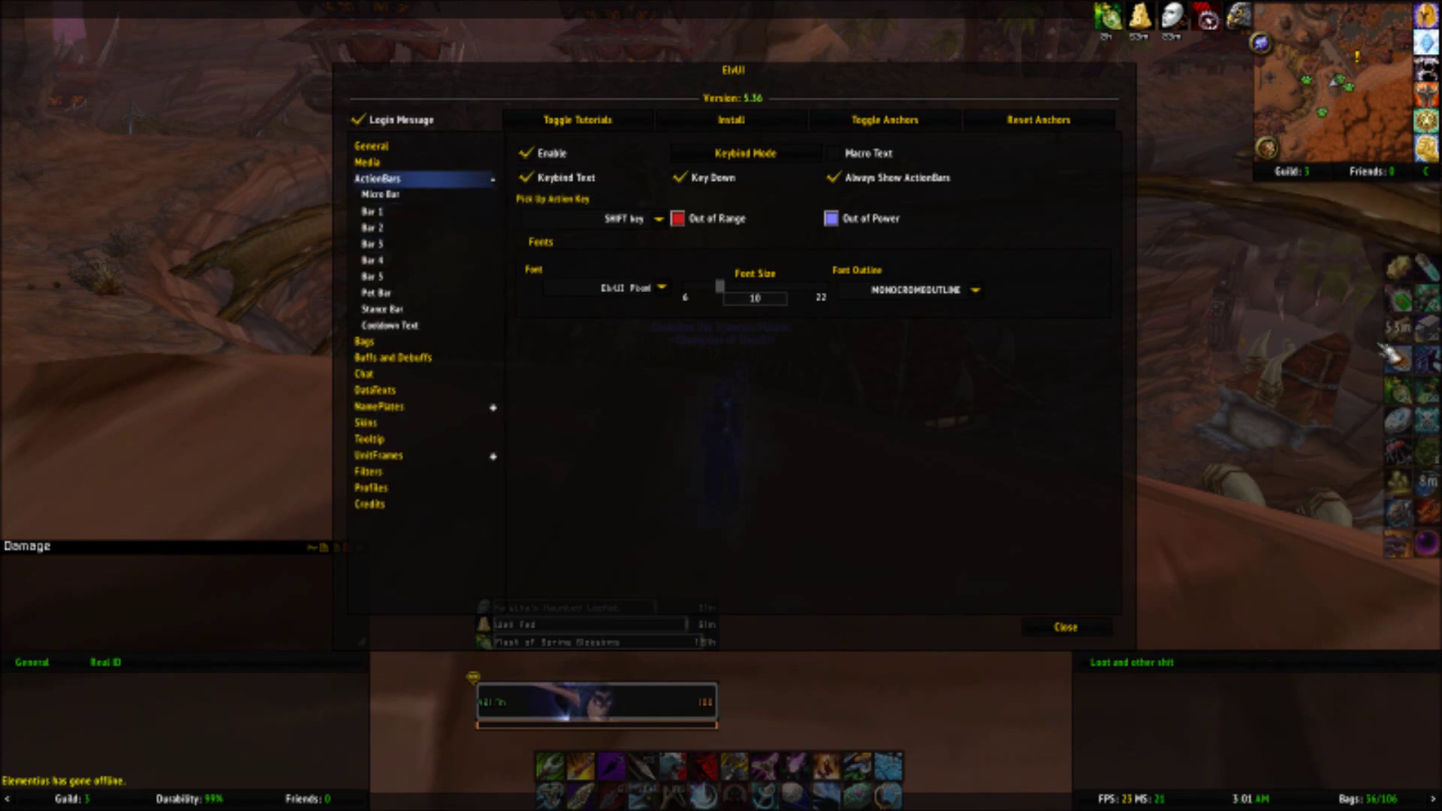
pyautogui.click(422, 227)
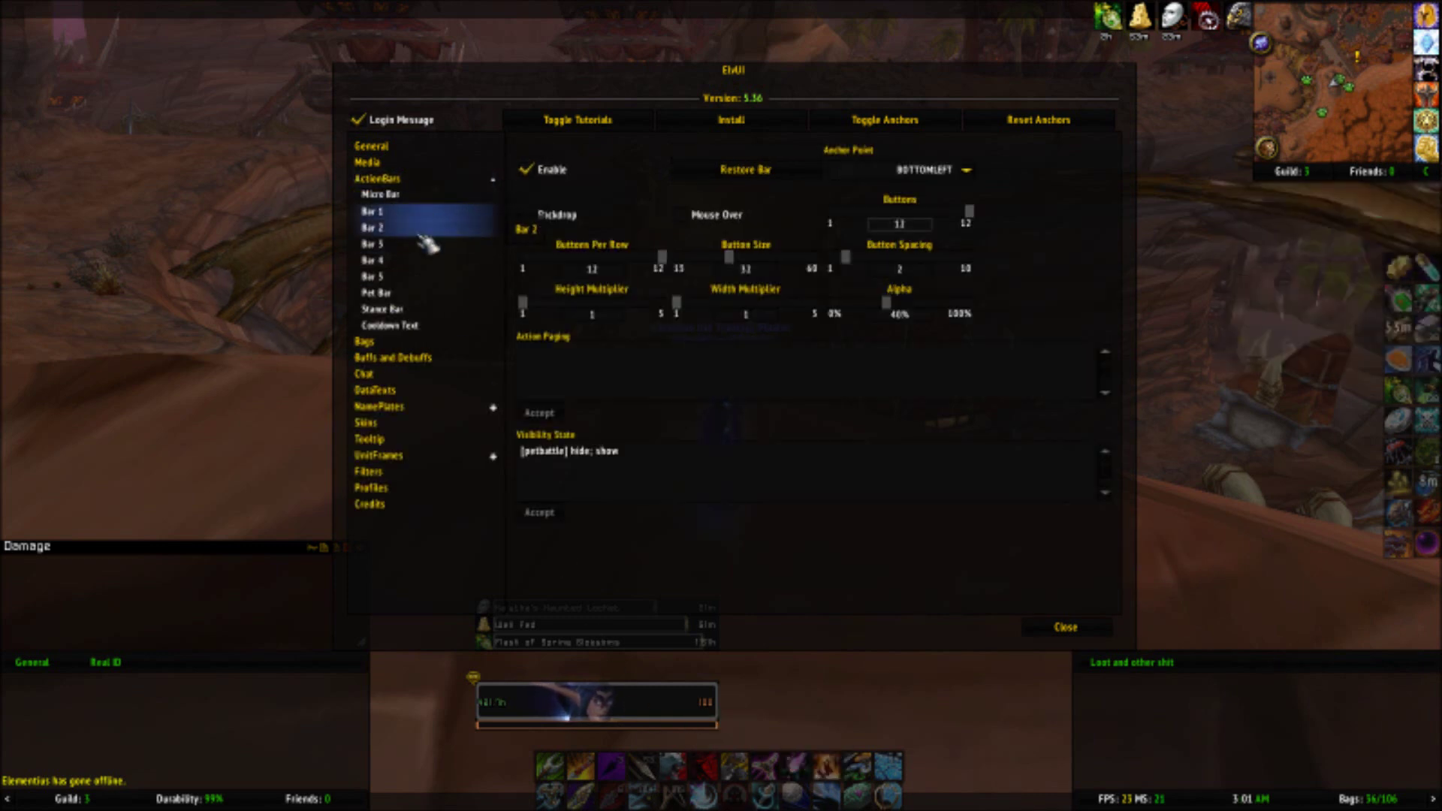
pyautogui.click(426, 276)
pyautogui.click(432, 292)
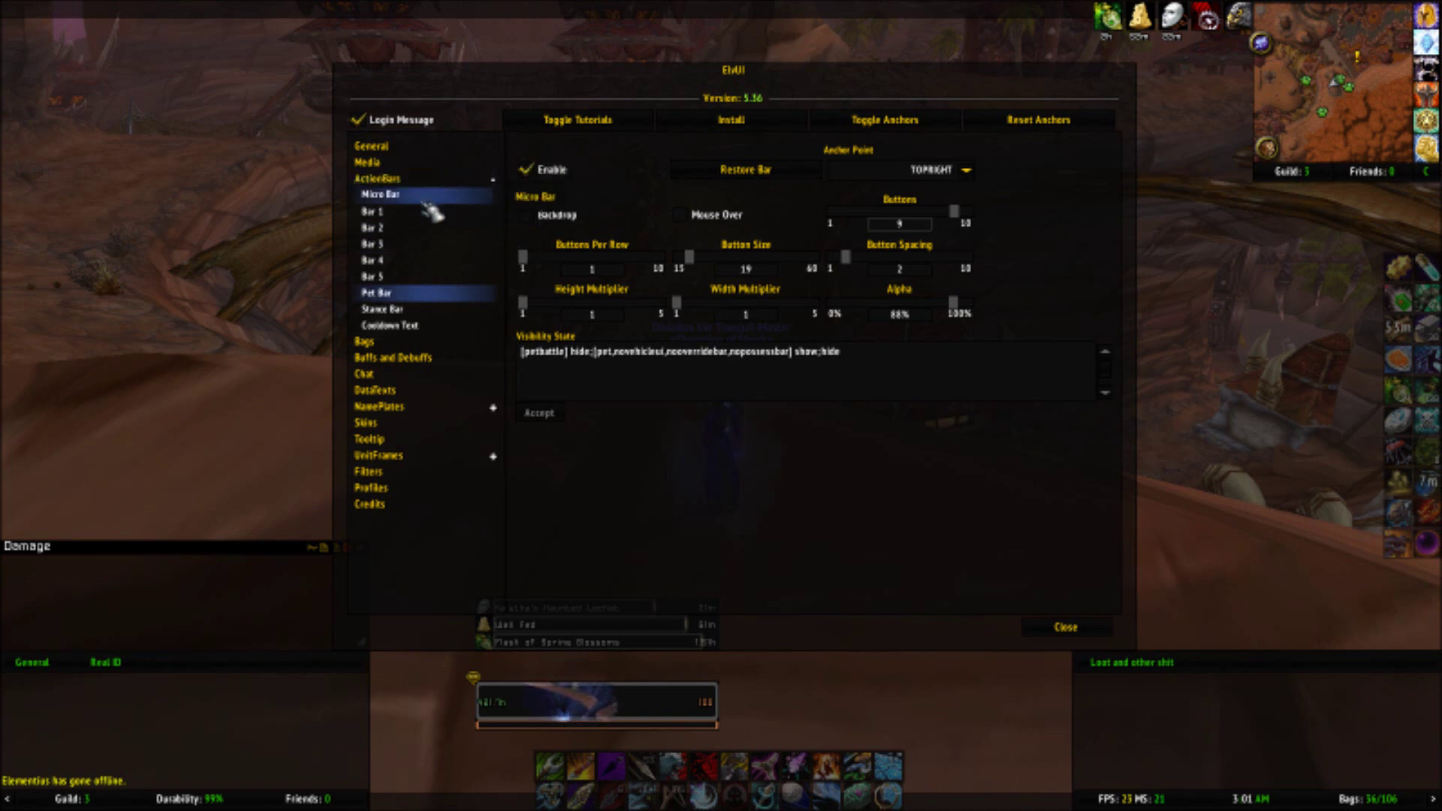
pyautogui.click(425, 213)
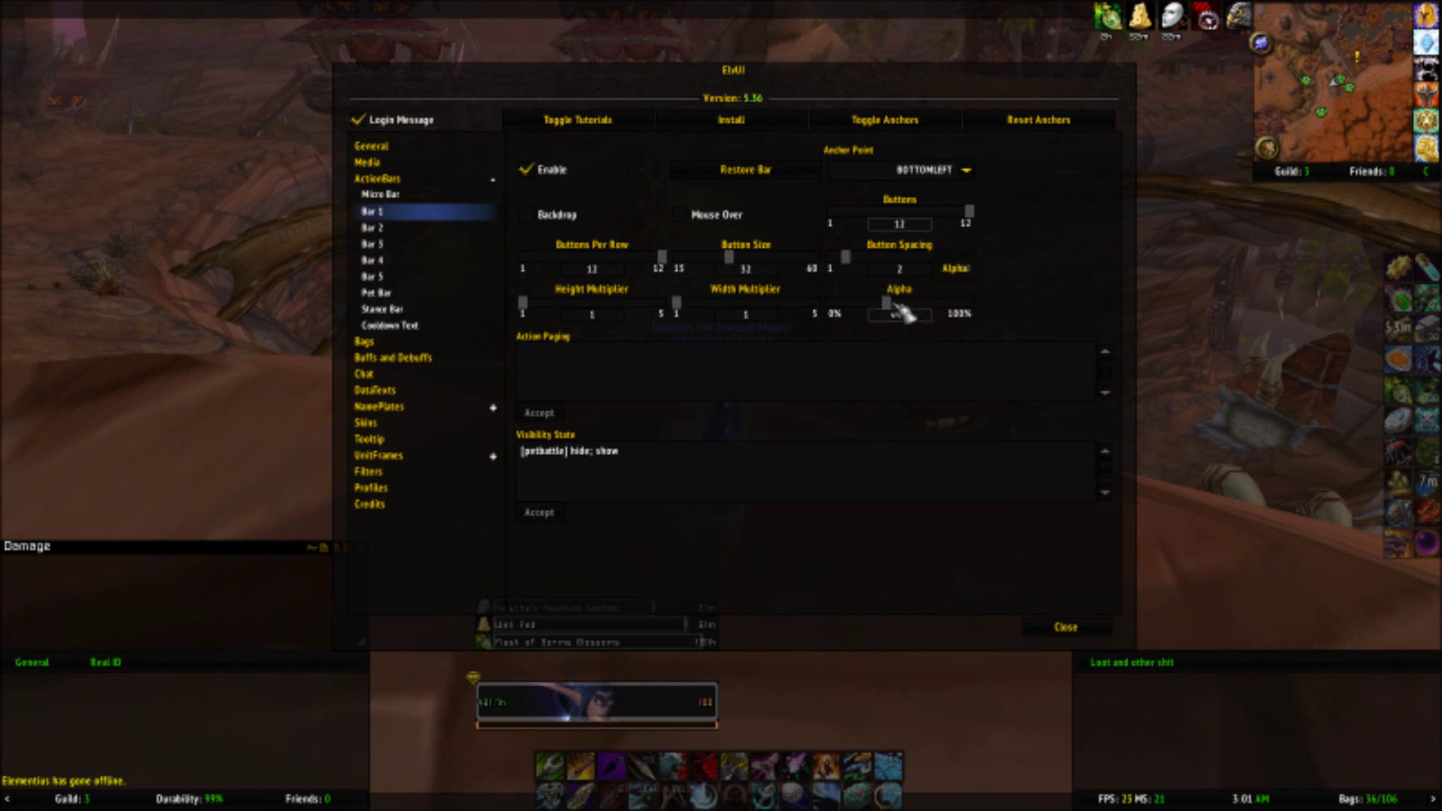
pyautogui.moveTo(909, 308); pyautogui.dragTo(986, 313)
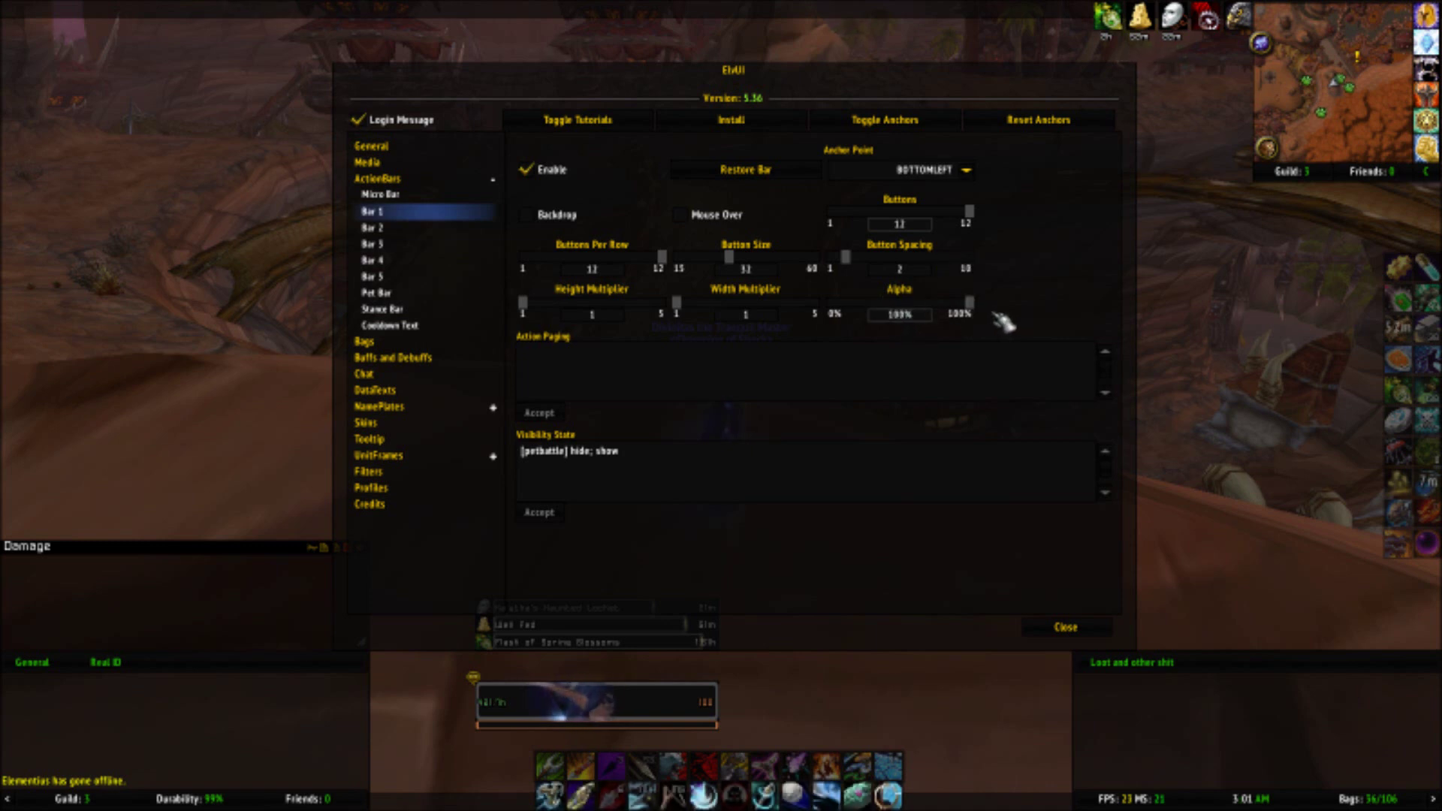
pyautogui.moveTo(986, 315); pyautogui.dragTo(880, 337)
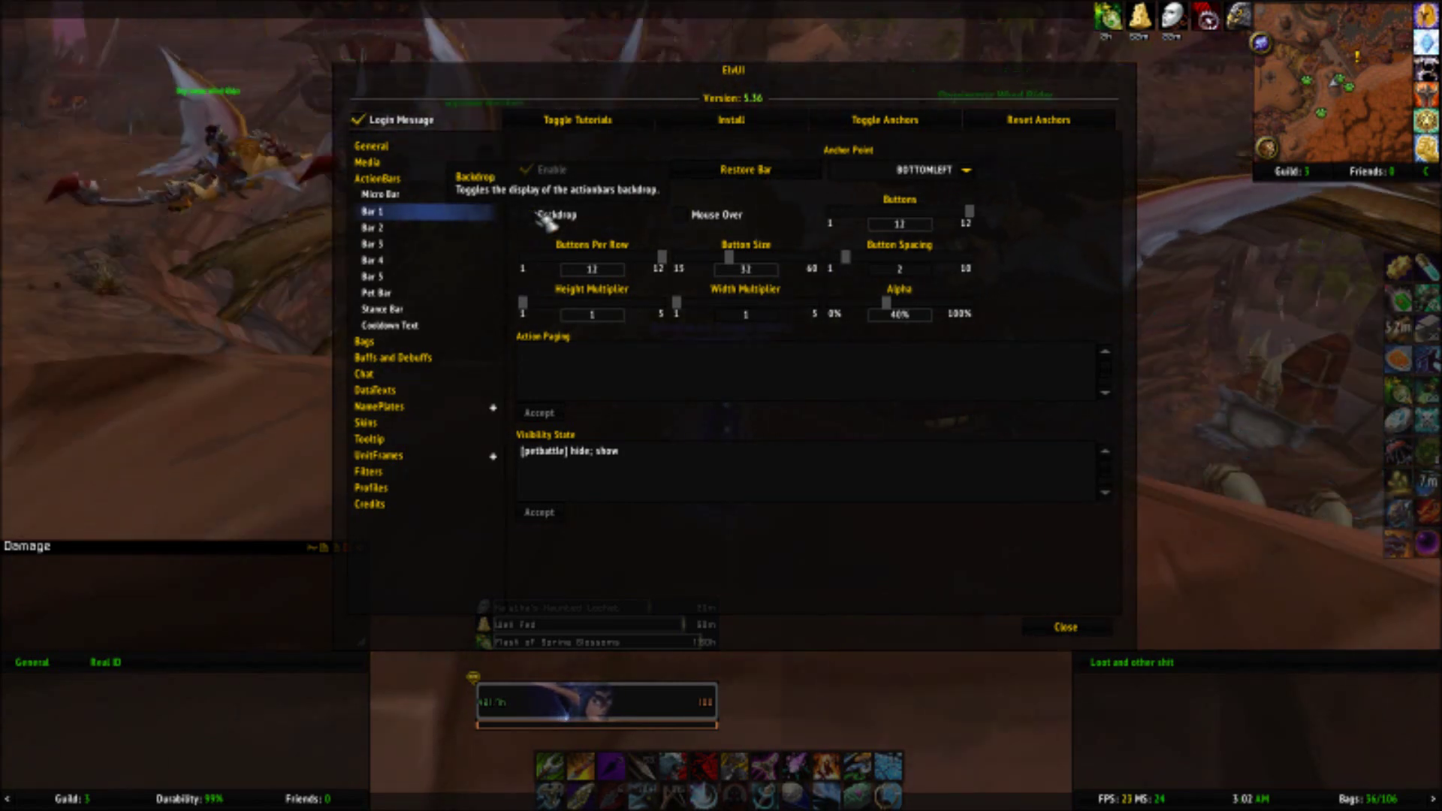
# Step: Toggle Bar 1's backdrop off and on so it ends enabled
pyautogui.click(570, 216)
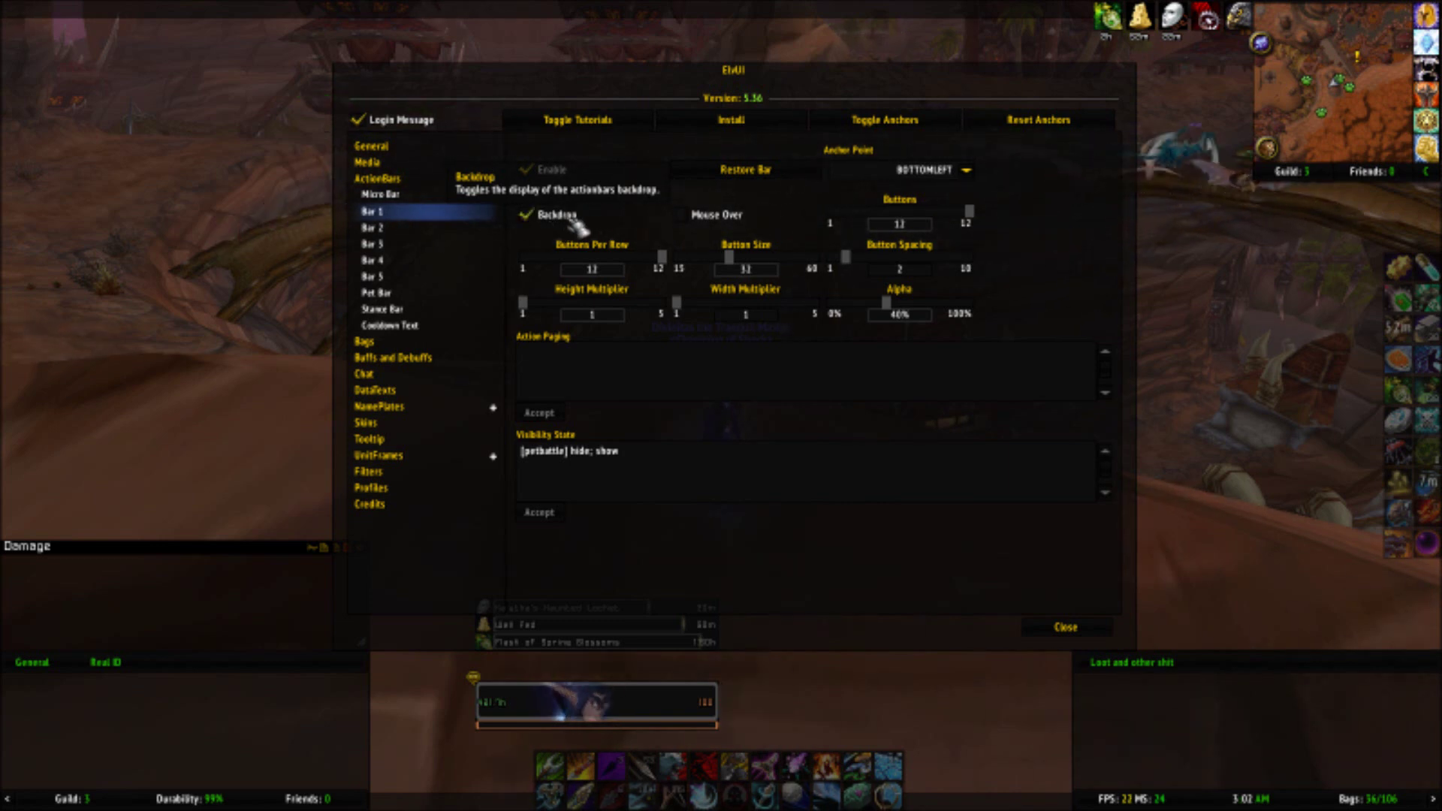
pyautogui.click(572, 218)
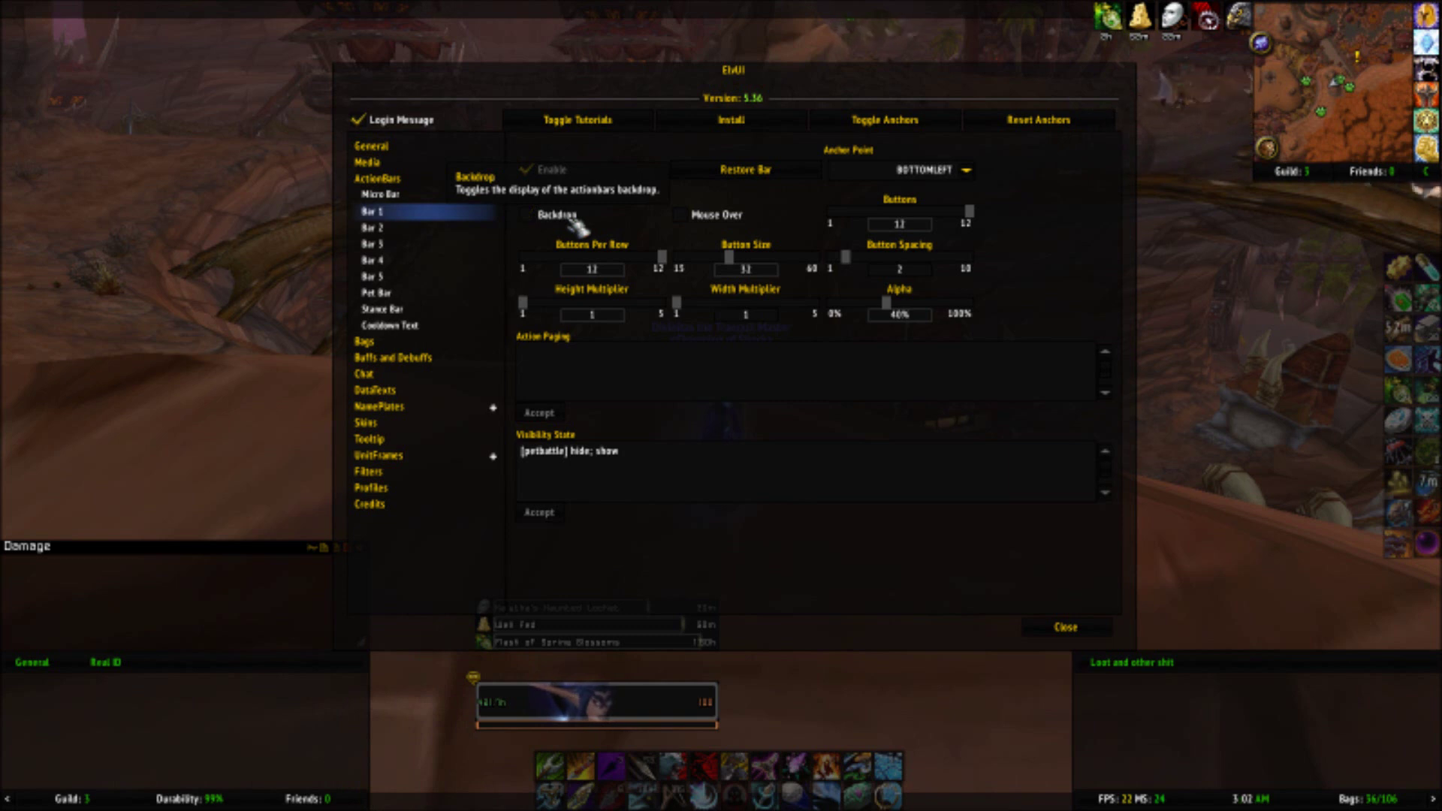
pyautogui.click(572, 217)
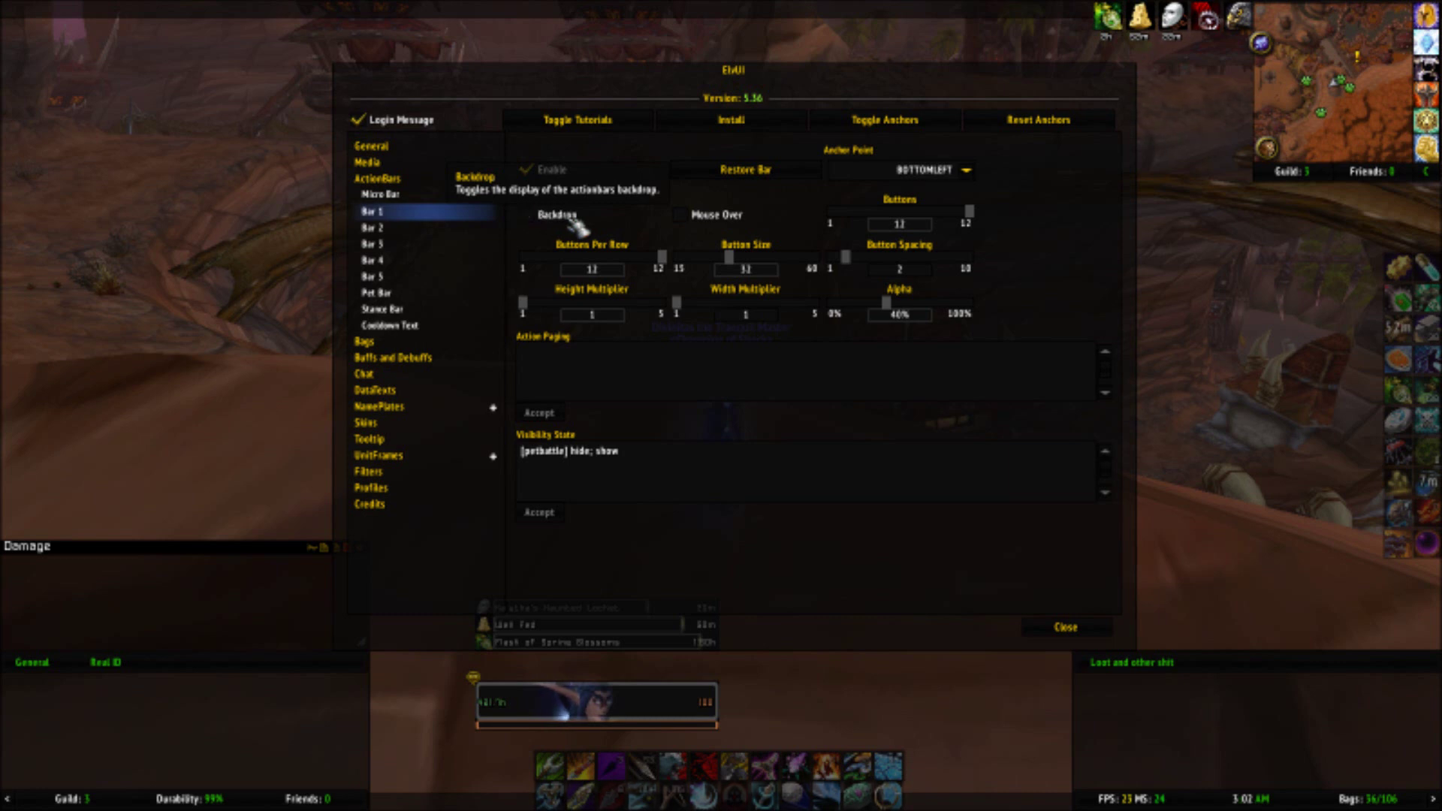
pyautogui.click(572, 217)
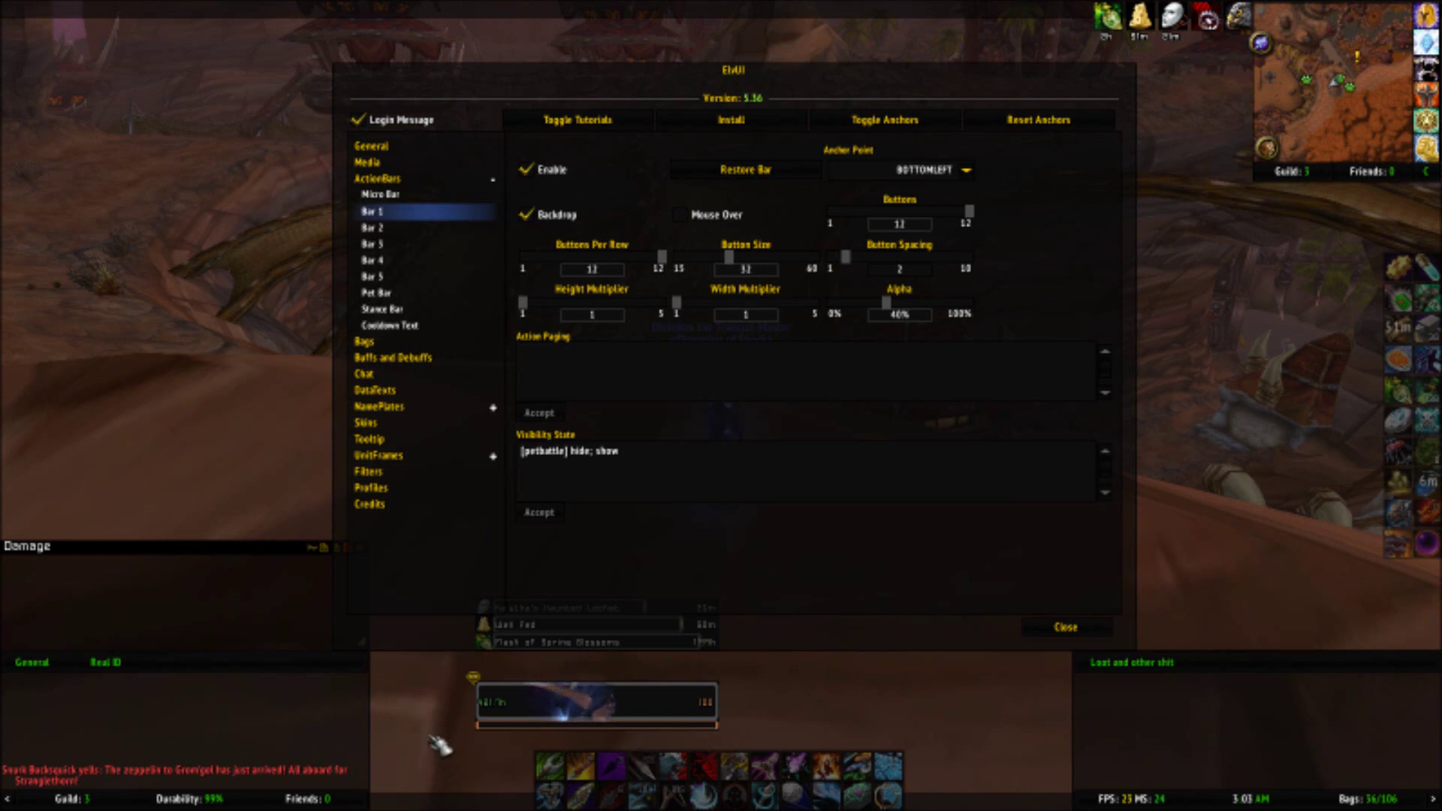
pyautogui.moveTo(433, 795)
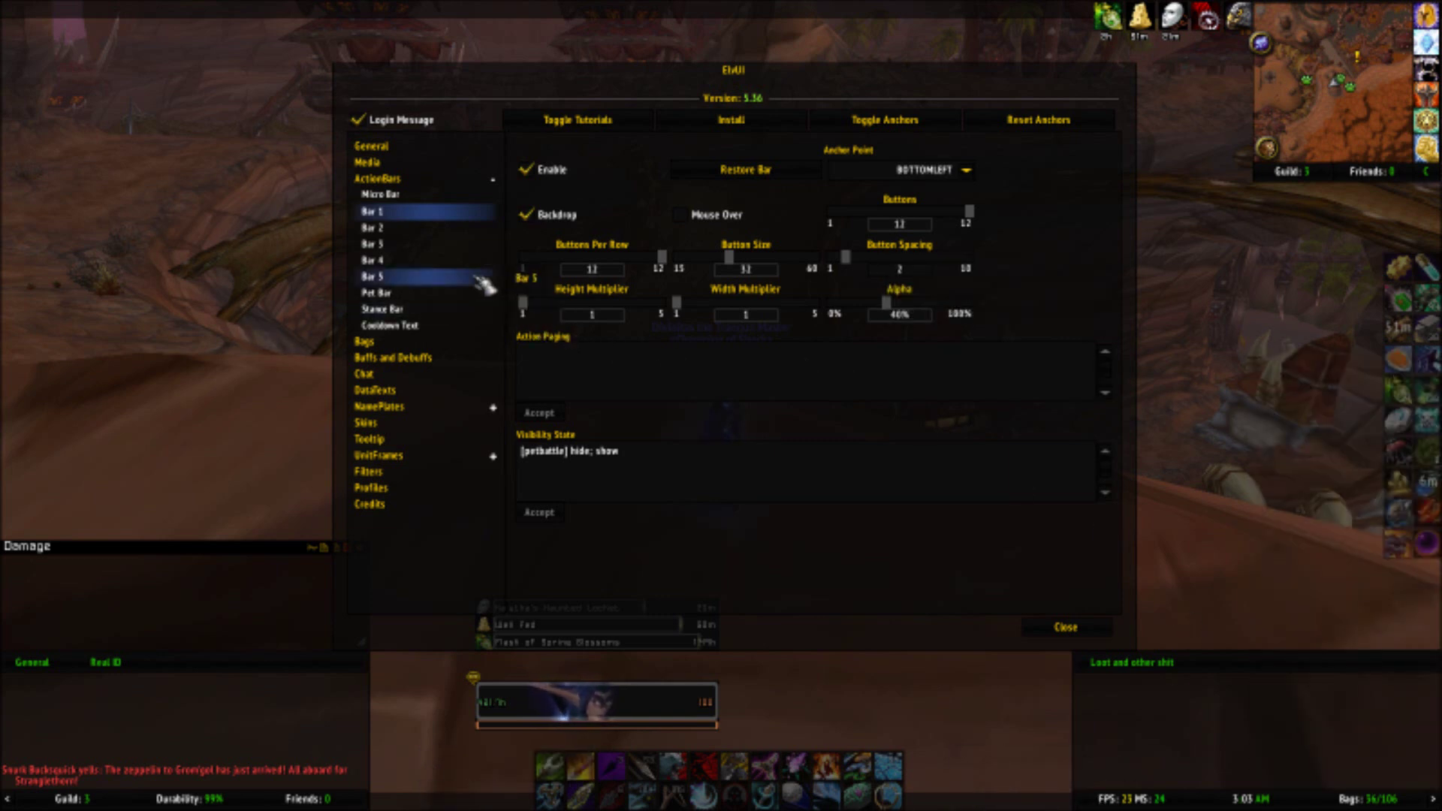
pyautogui.click(482, 349)
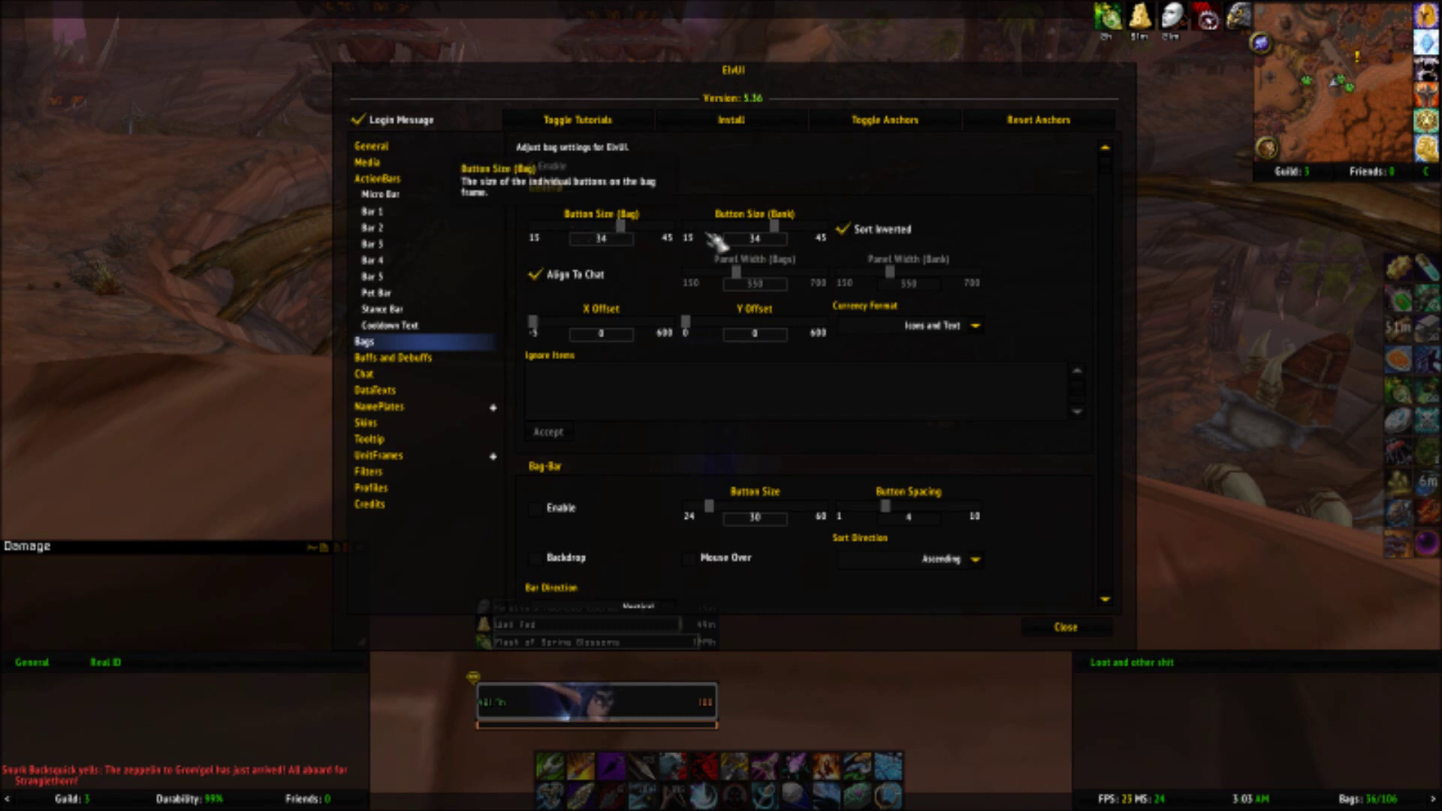
# Step: Browse the Bags, Buffs and Debuffs, and Chat pages, then open DataTexts
pyautogui.scroll(-1, 924, 302)
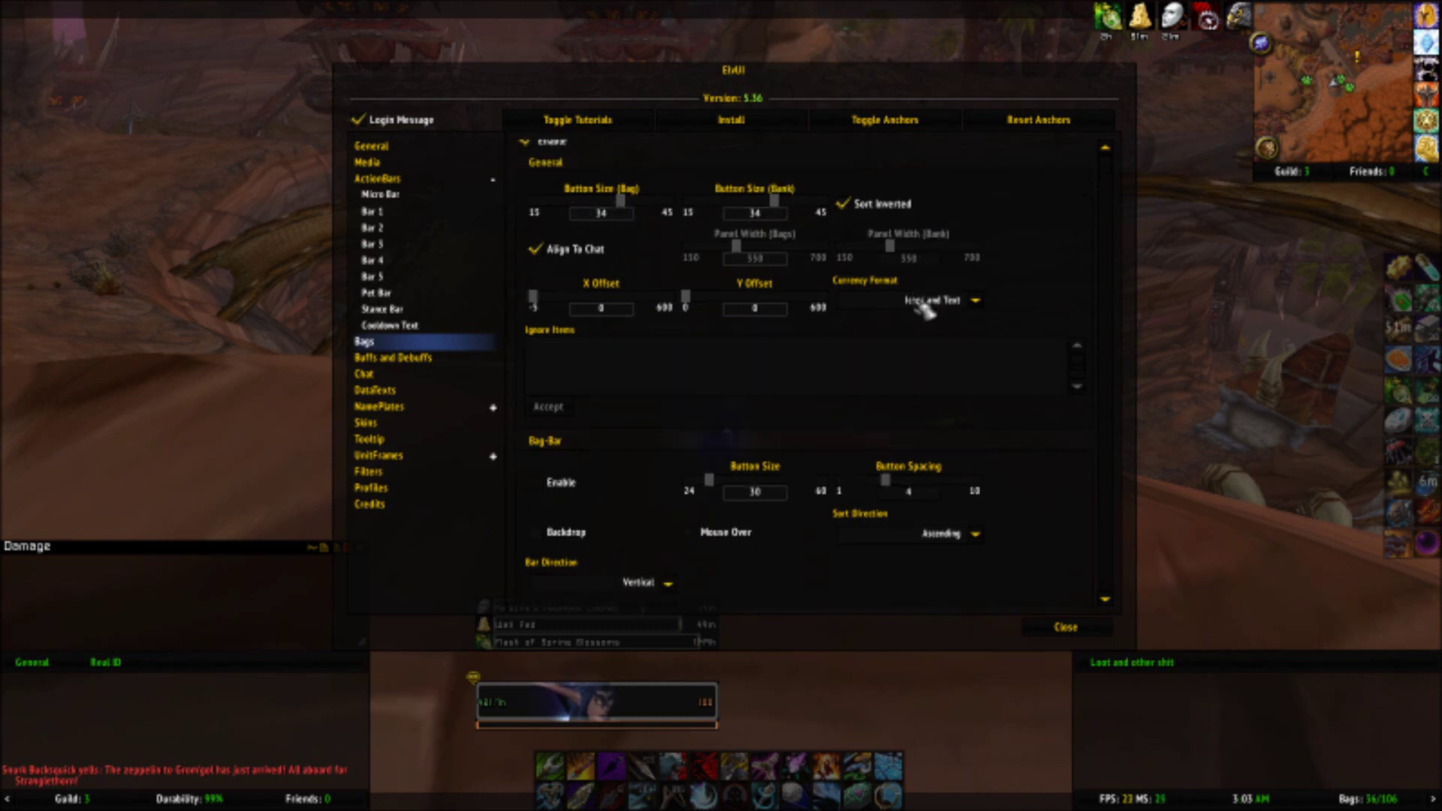
pyautogui.click(392, 363)
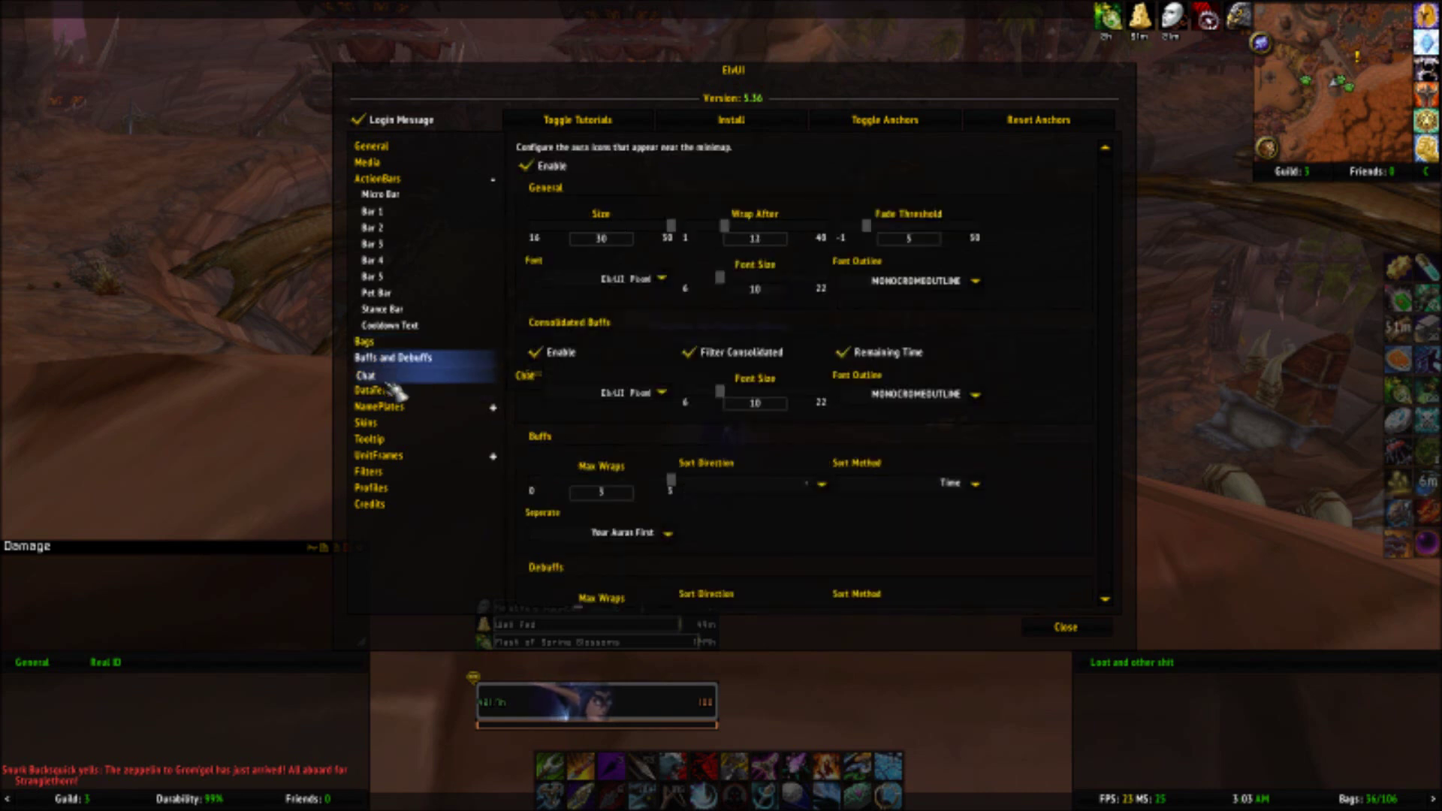
pyautogui.click(387, 380)
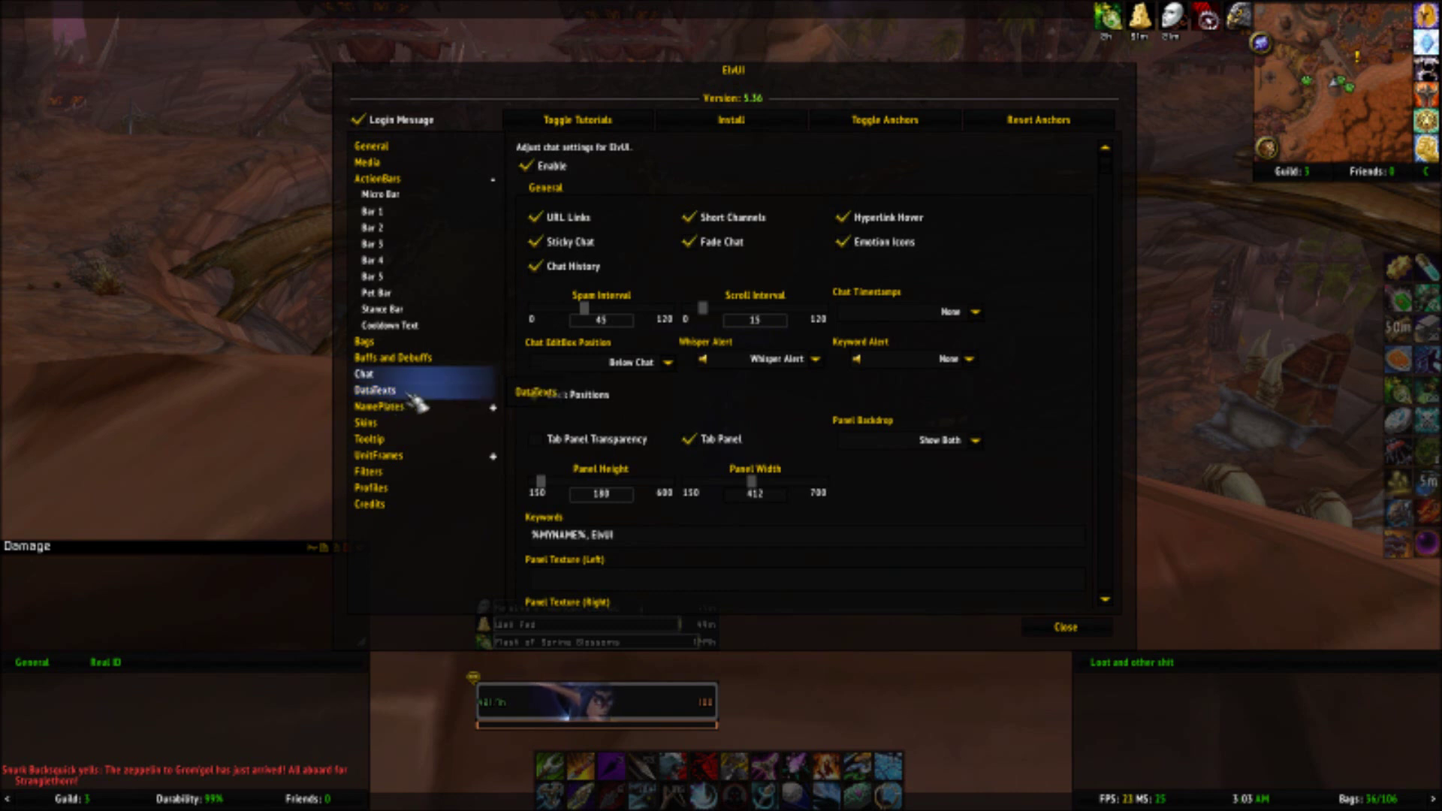
pyautogui.click(410, 393)
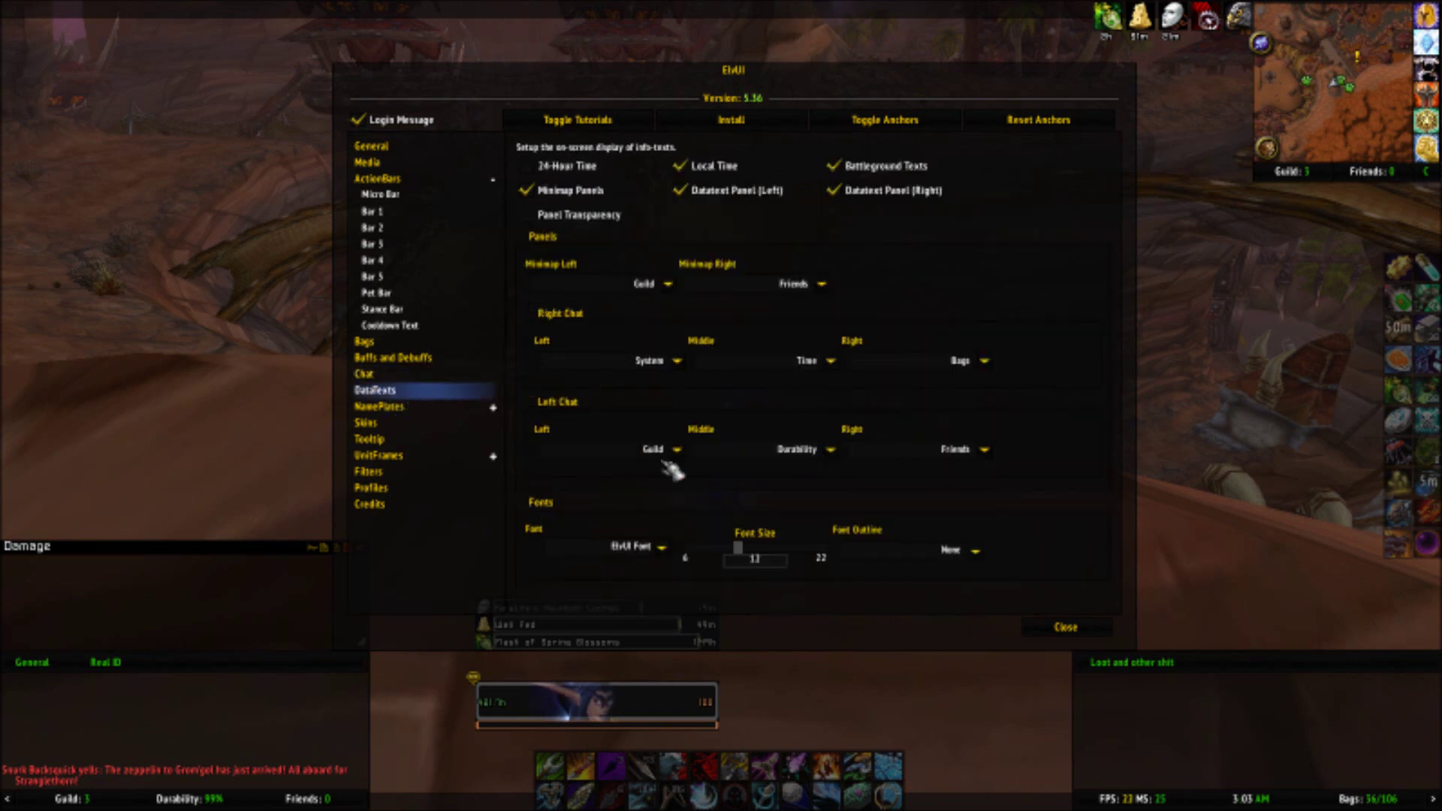
pyautogui.moveTo(84, 802)
pyautogui.moveTo(174, 802)
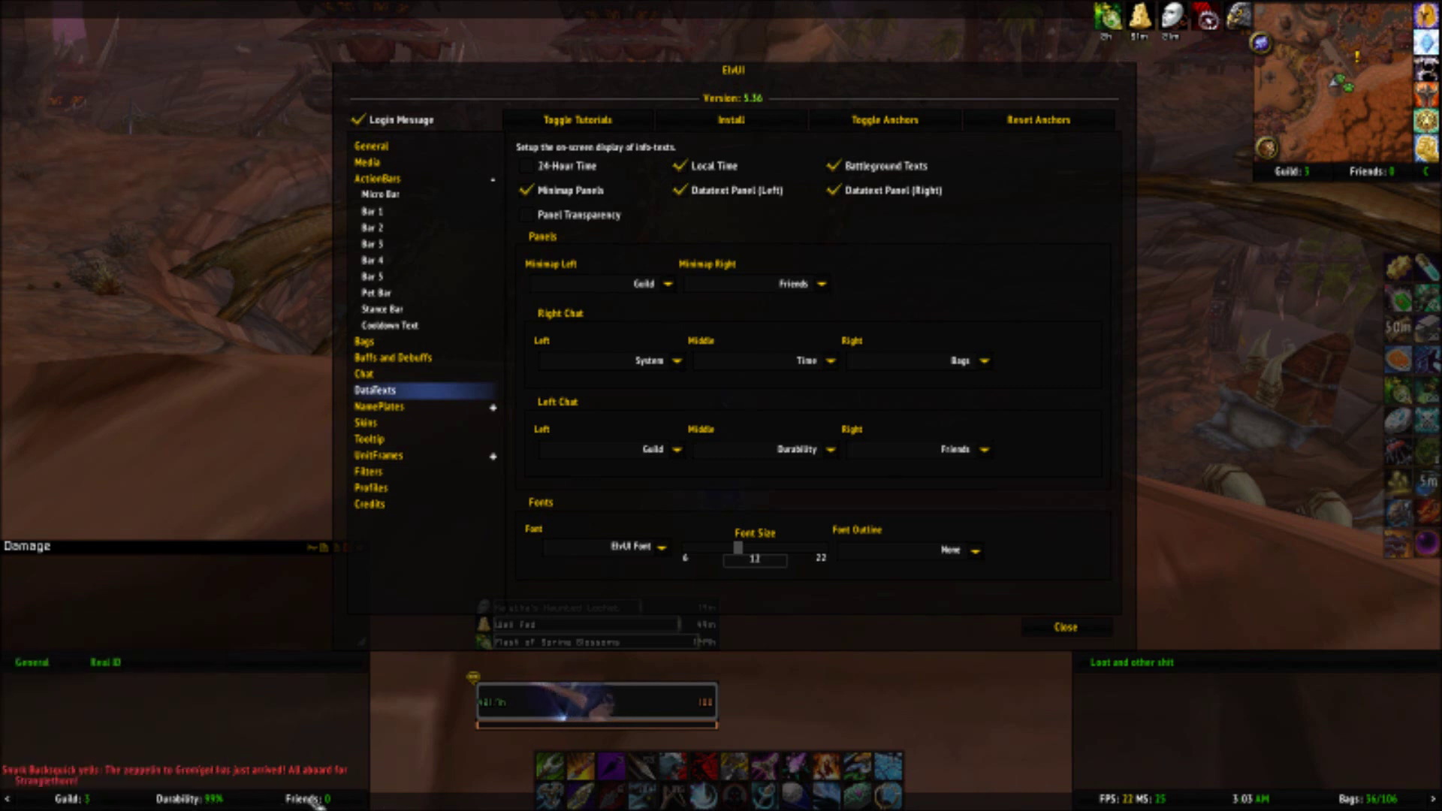
pyautogui.moveTo(1121, 806)
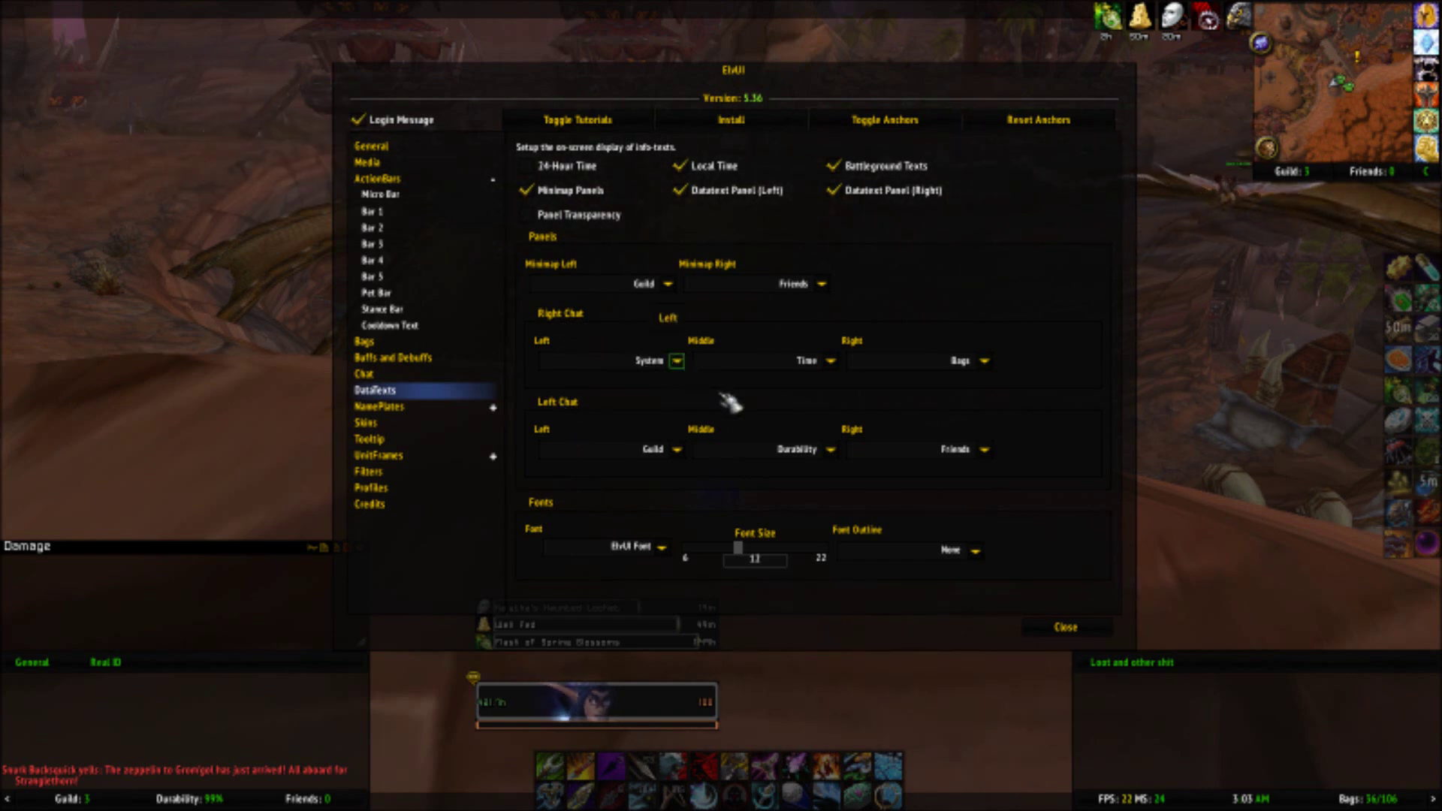
# Step: Set the Right Chat left datatext to Expertise, then back to System
pyautogui.click(676, 361)
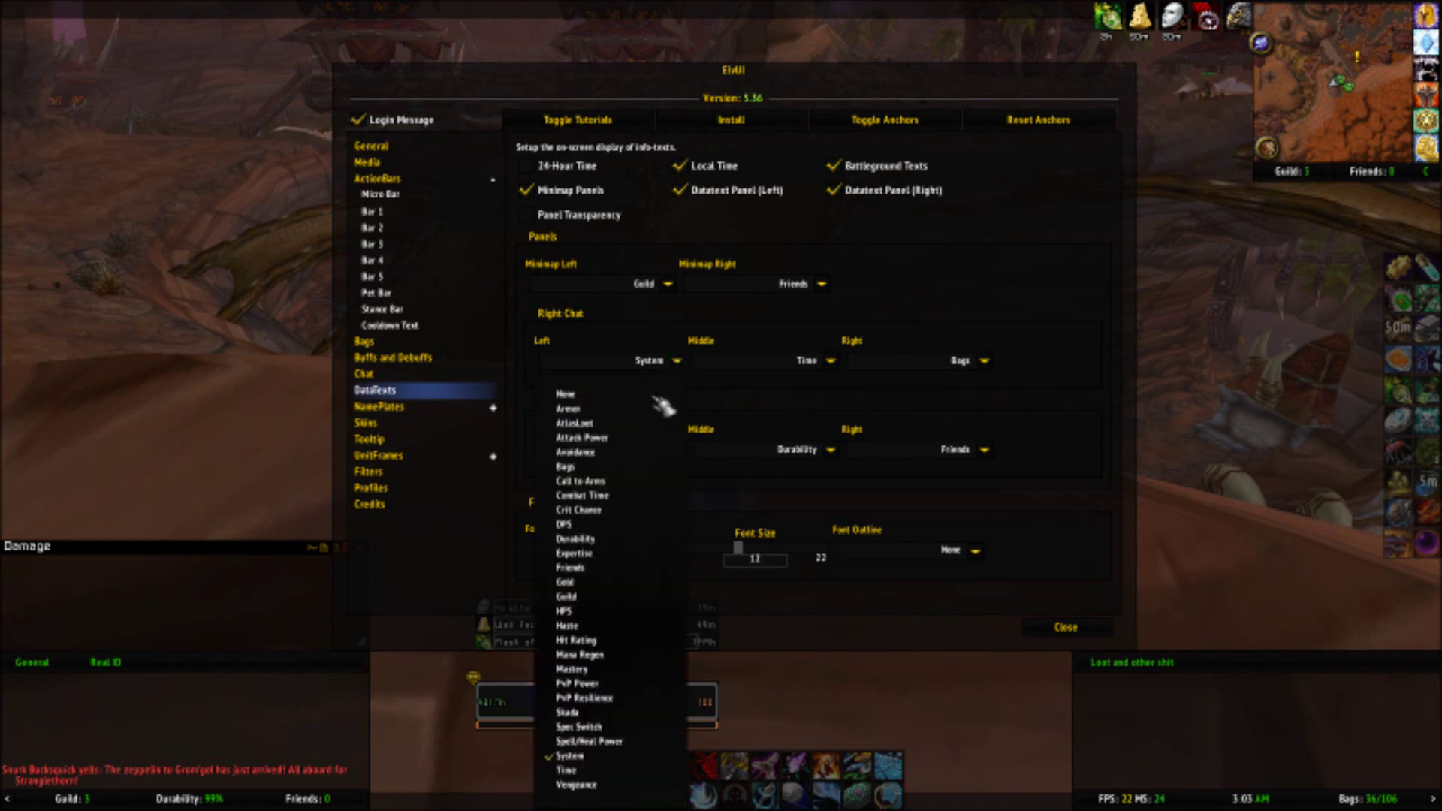
pyautogui.click(636, 556)
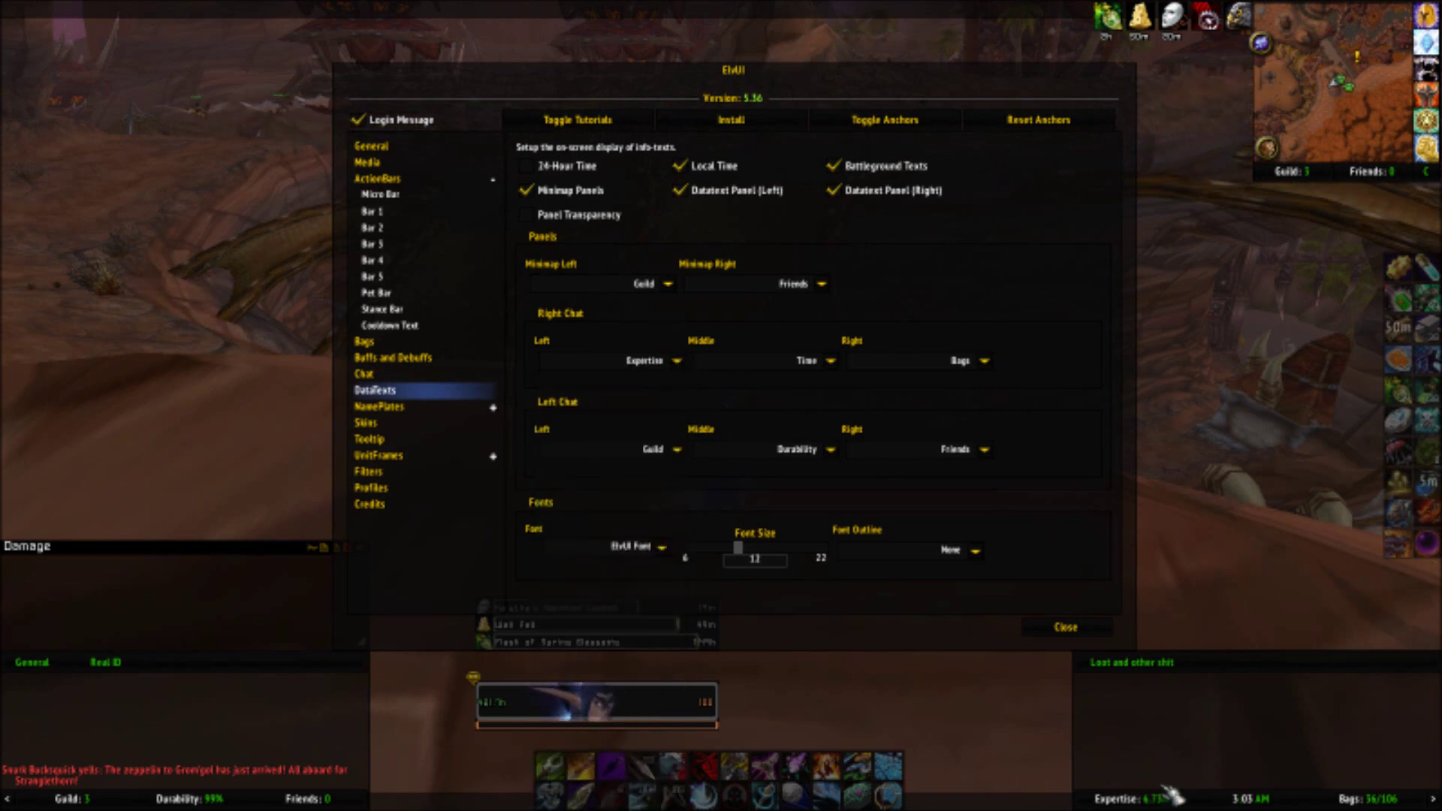
pyautogui.click(676, 362)
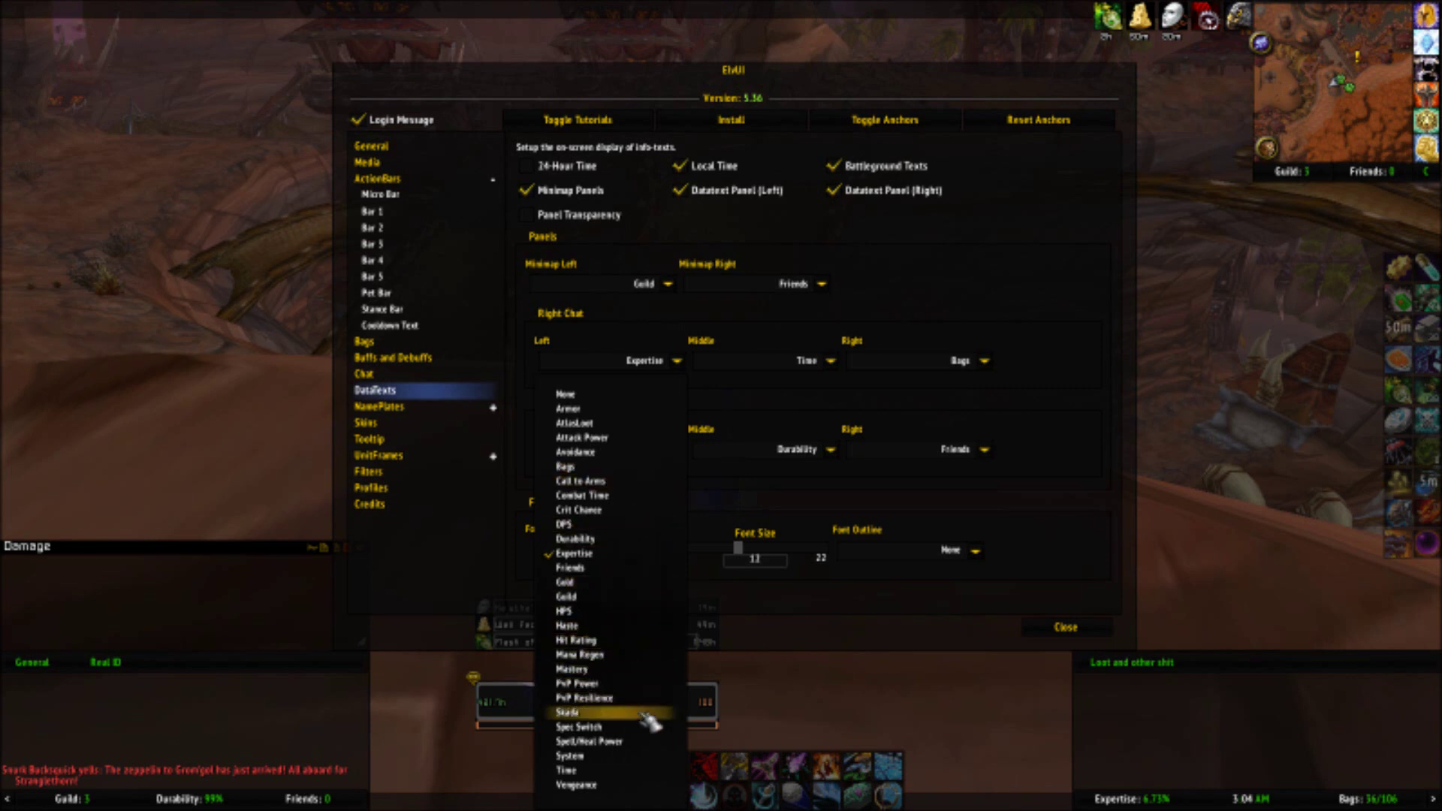
pyautogui.click(653, 758)
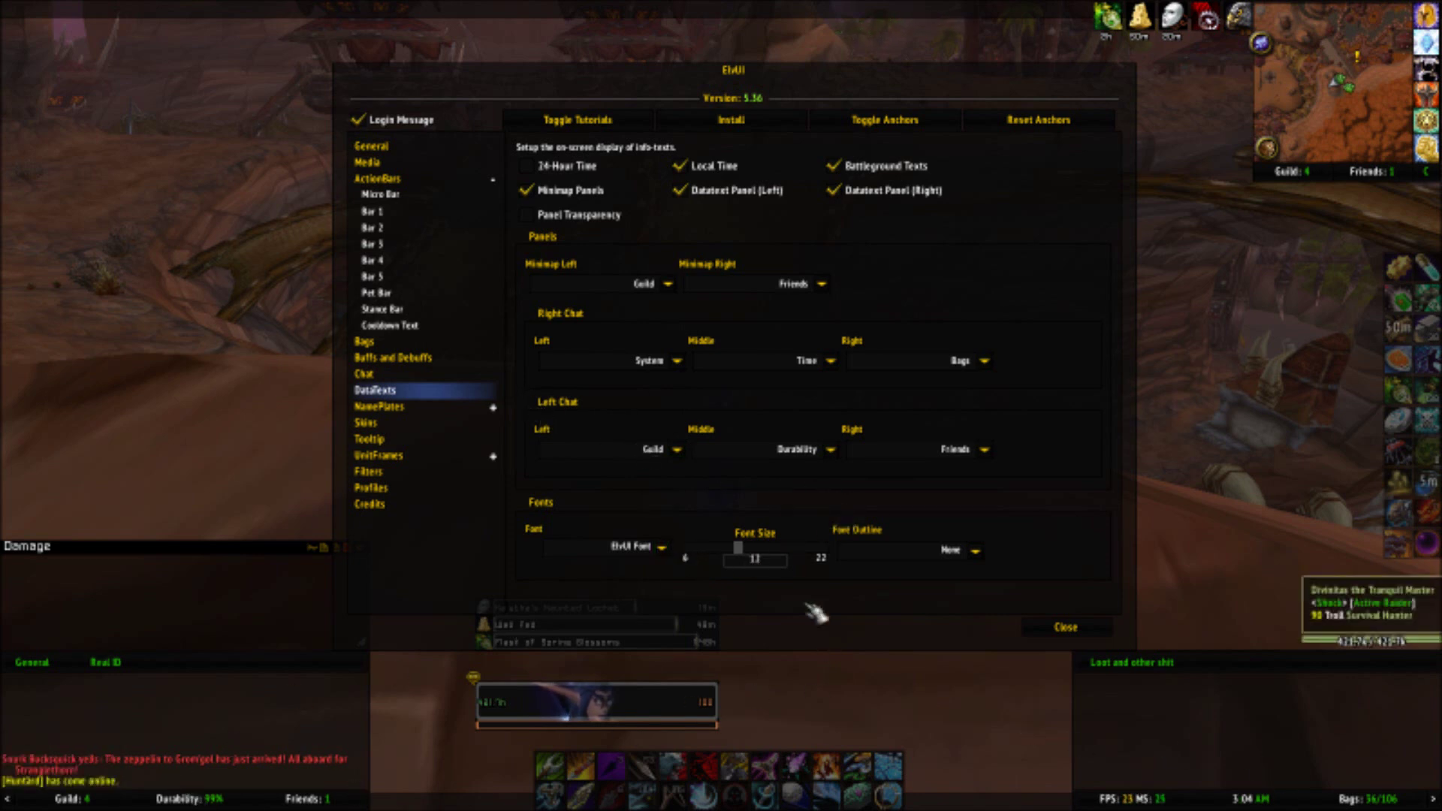
pyautogui.click(409, 415)
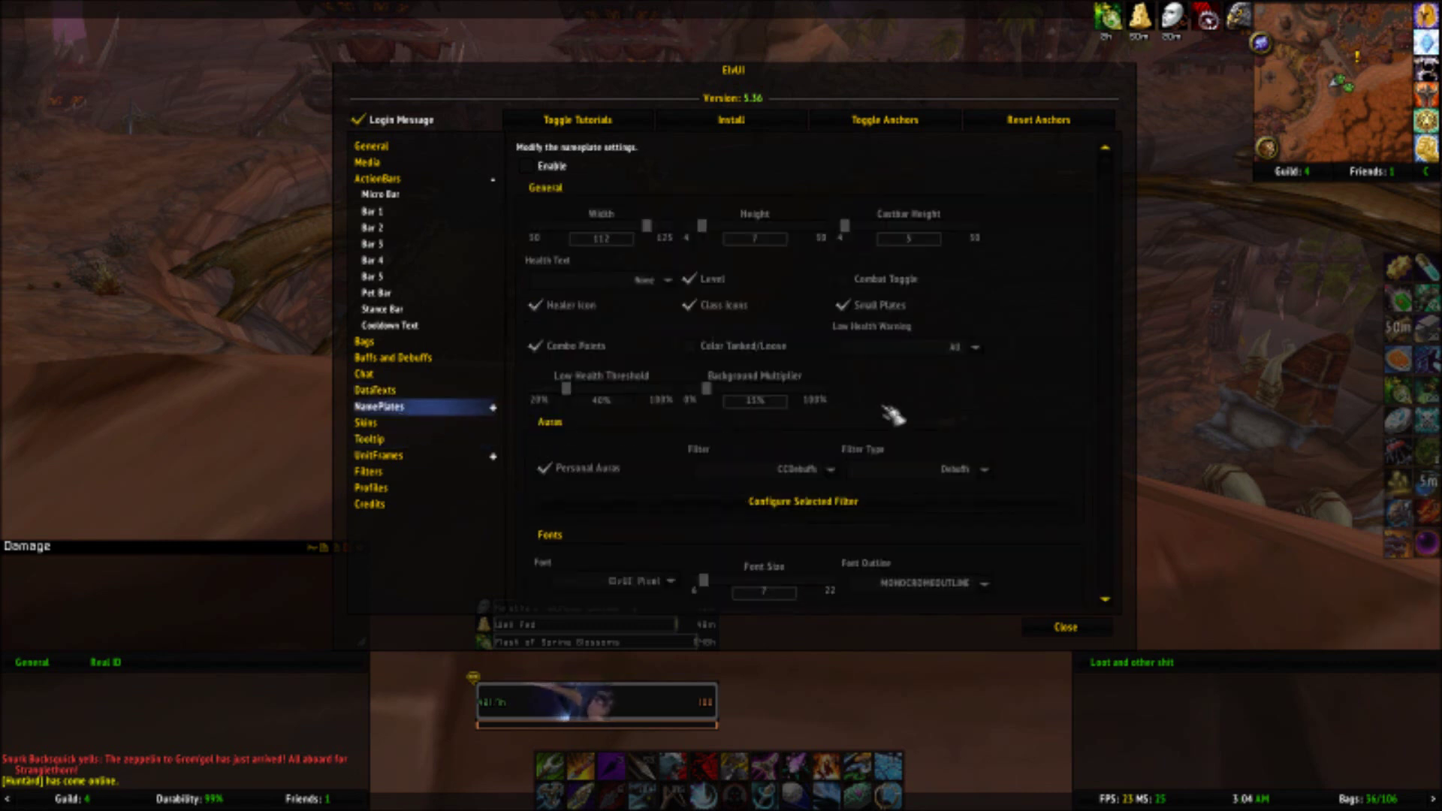
# Step: Browse NamePlates, Skins and Tooltip, then expand the UnitFrames subsections
pyautogui.scroll(-4, 789, 393)
pyautogui.scroll(-2, 795, 404)
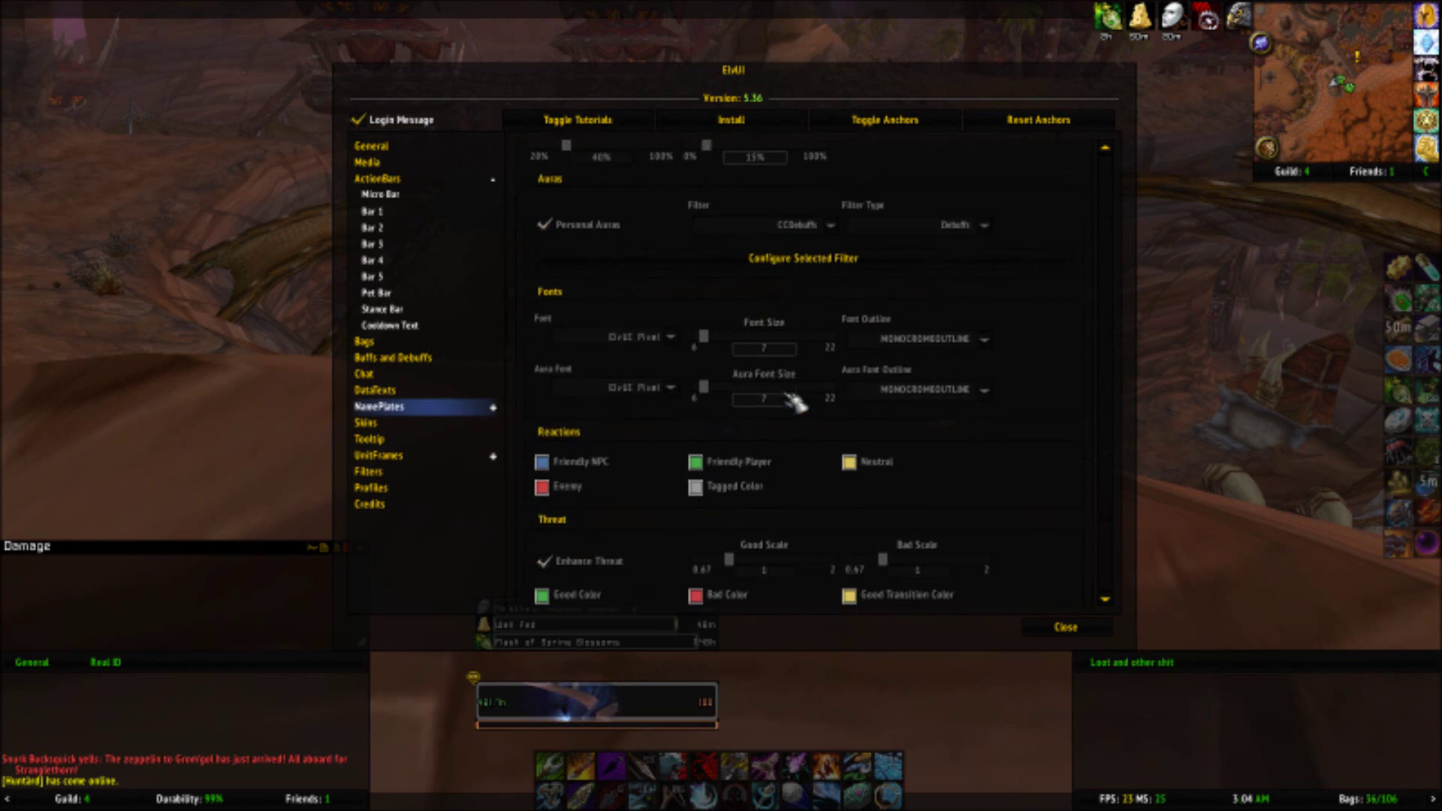
pyautogui.scroll(5, 794, 404)
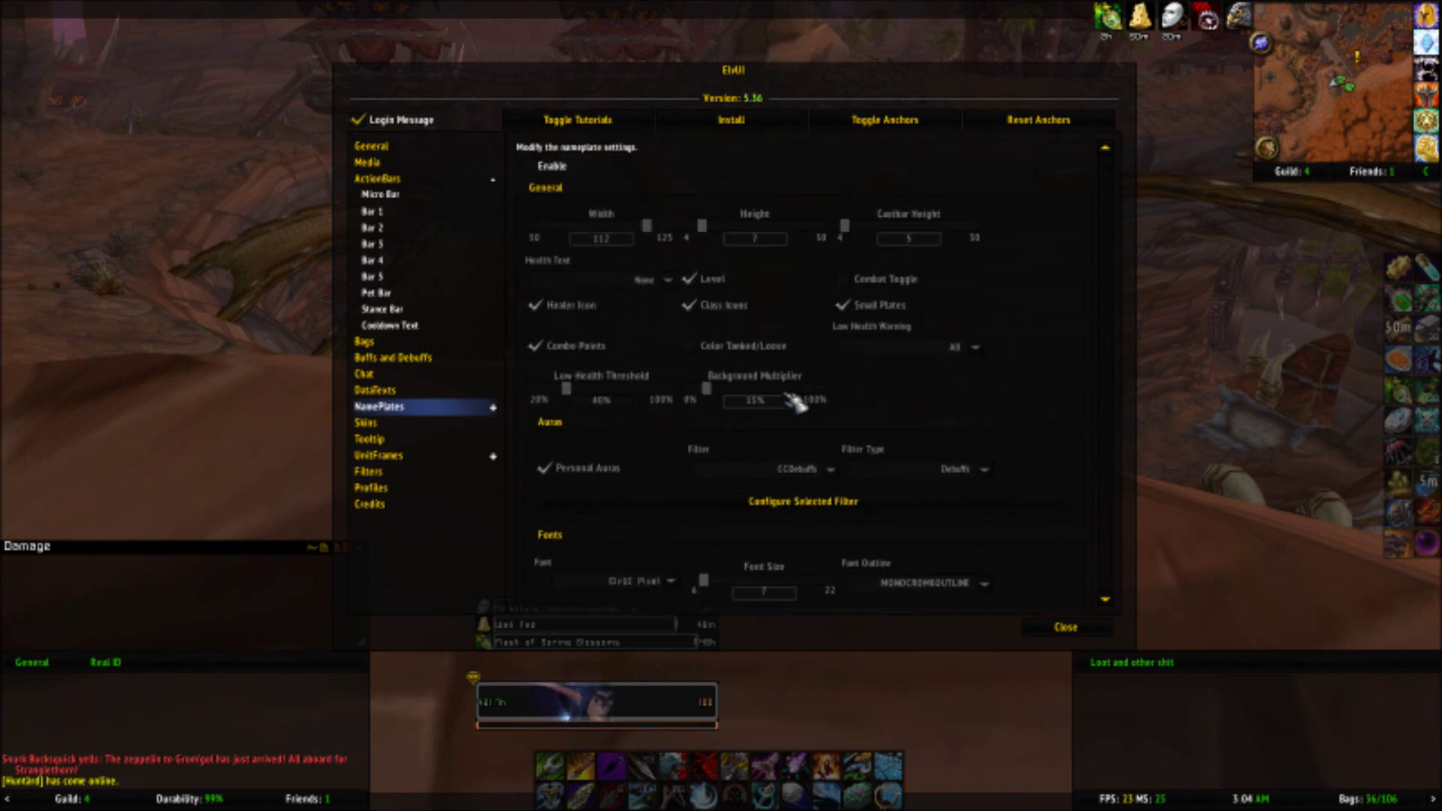
pyautogui.click(417, 426)
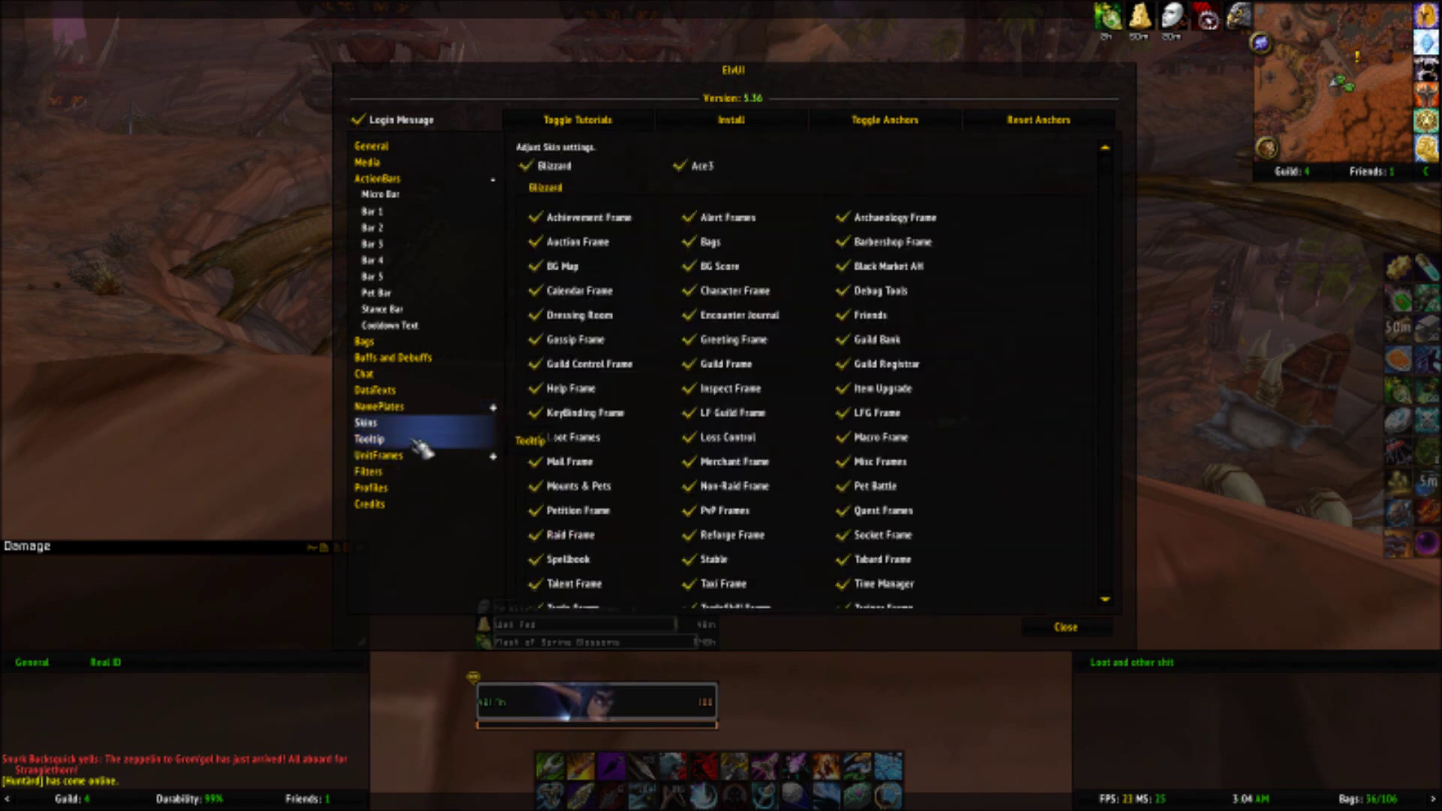
pyautogui.click(417, 443)
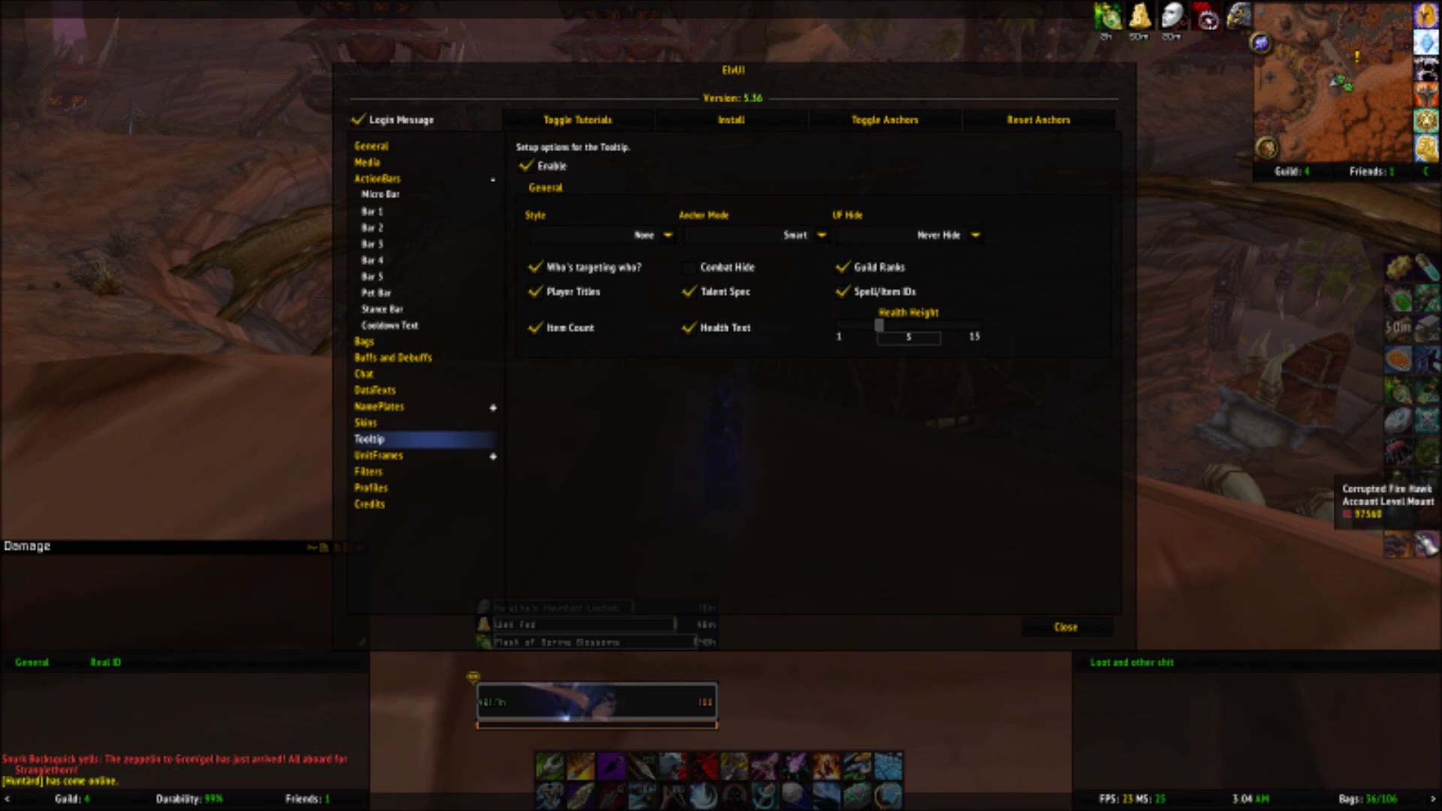
pyautogui.moveTo(239, 806)
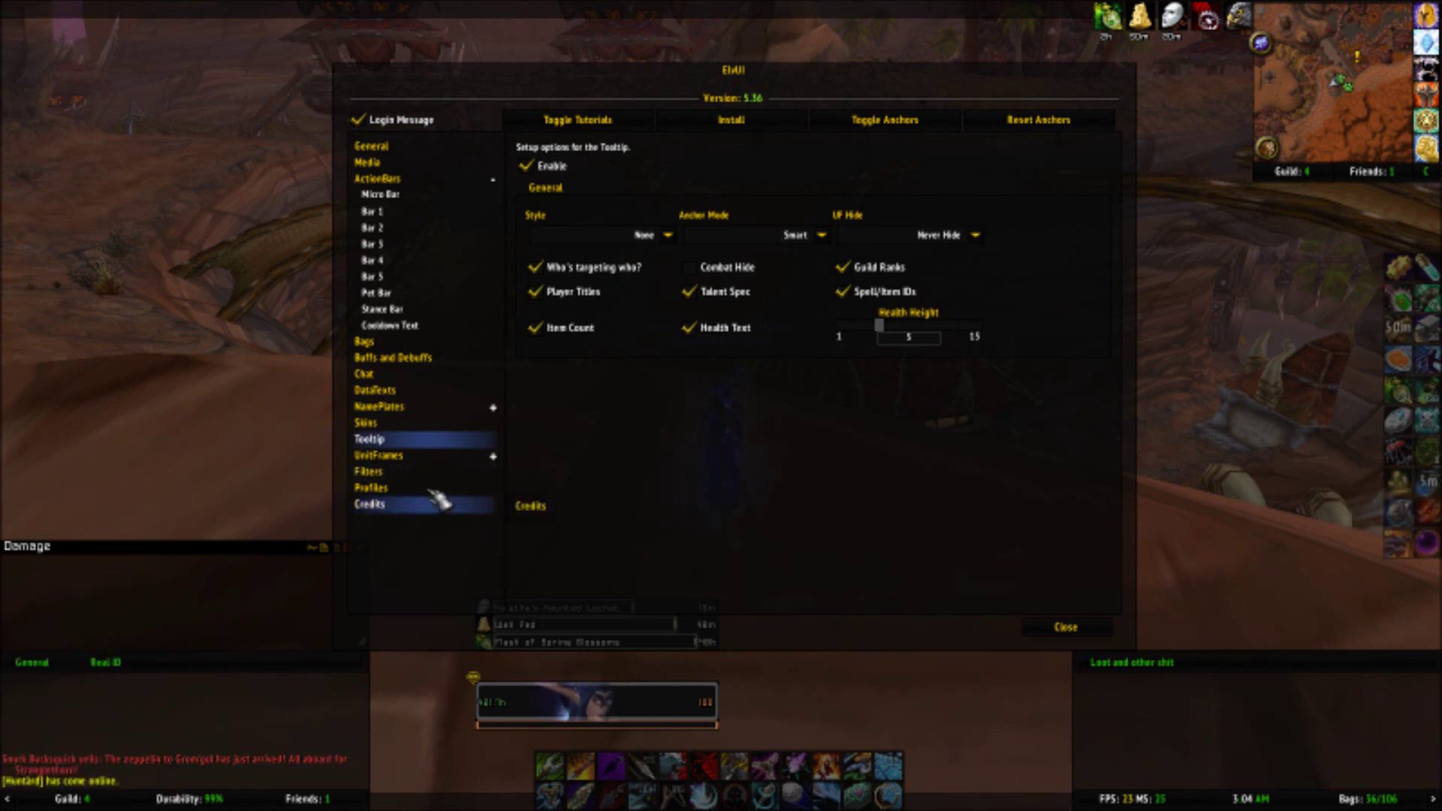
pyautogui.click(426, 461)
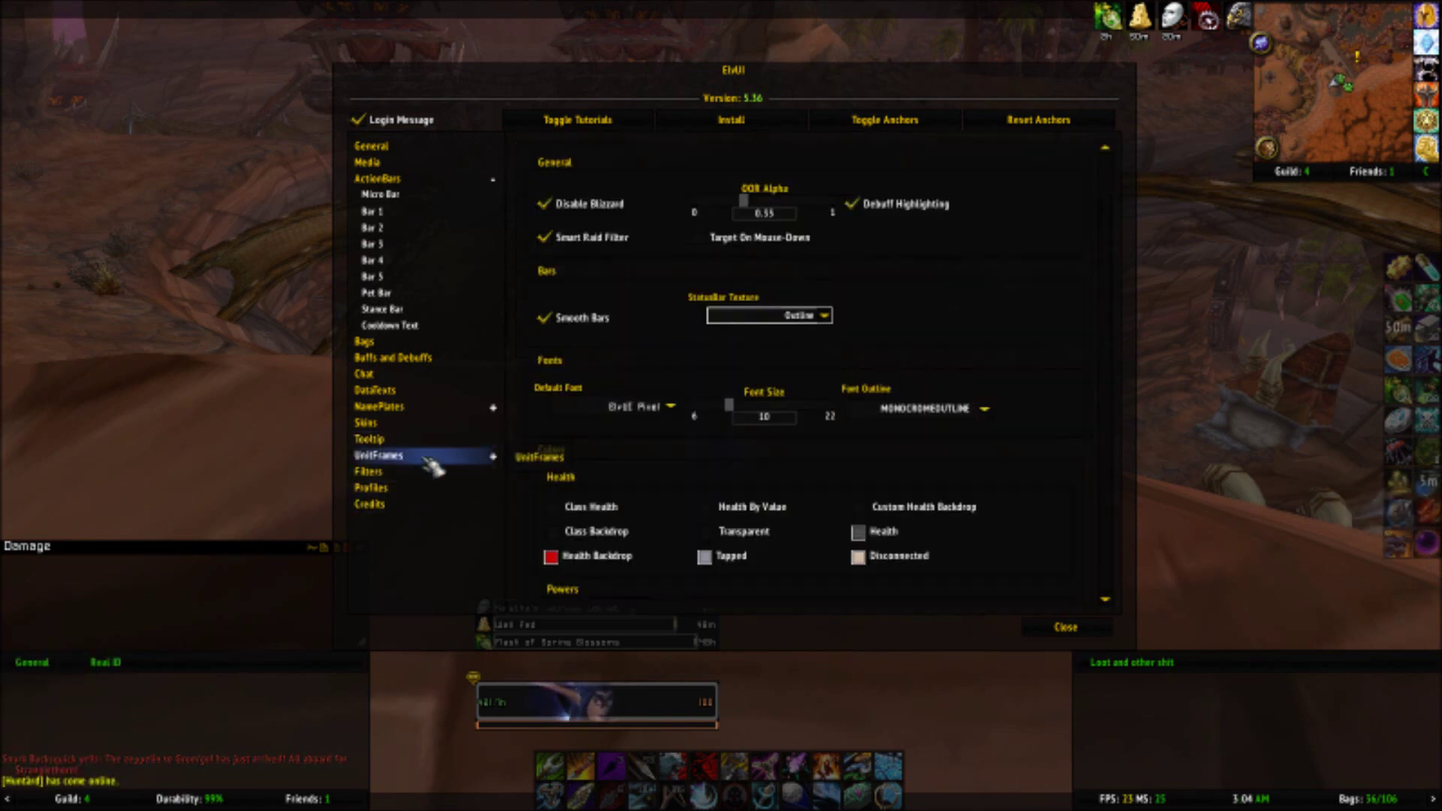
pyautogui.click(492, 457)
# Step: Shift the config window up-left and open Player Frame settings (width 270, height 54)
pyautogui.scroll(-1, 536, 417)
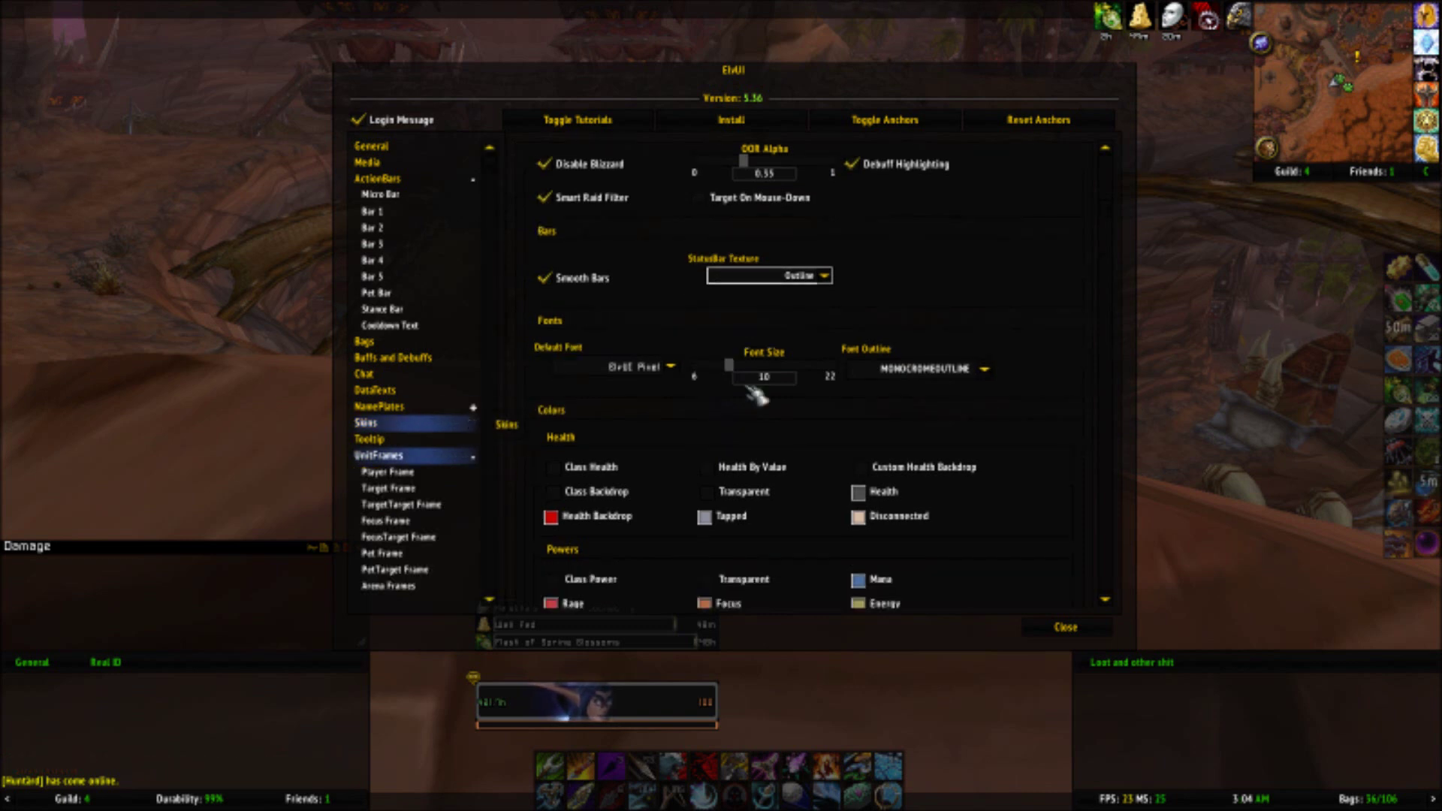
pyautogui.moveTo(789, 90); pyautogui.dragTo(744, 33)
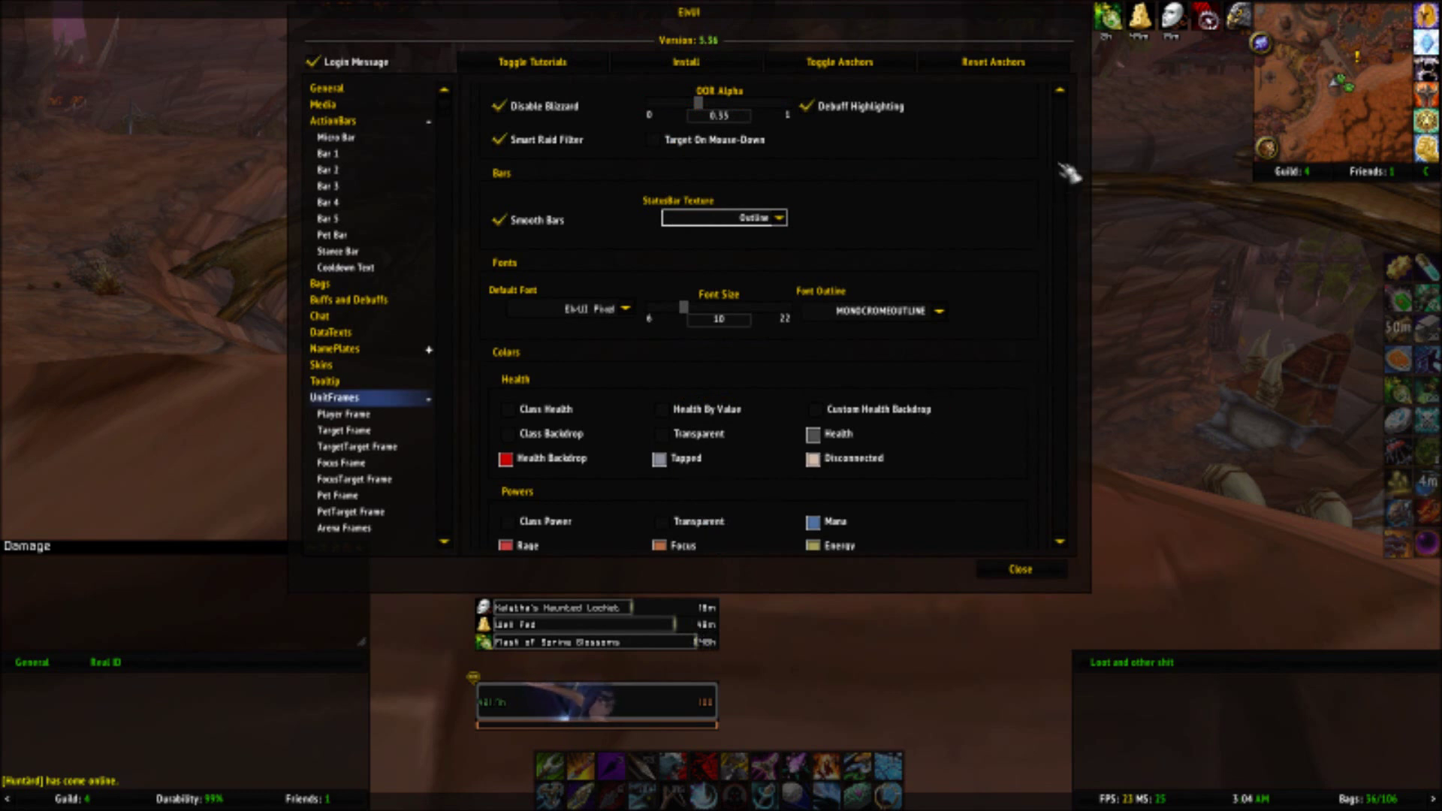
pyautogui.scroll(-1, 1074, 210)
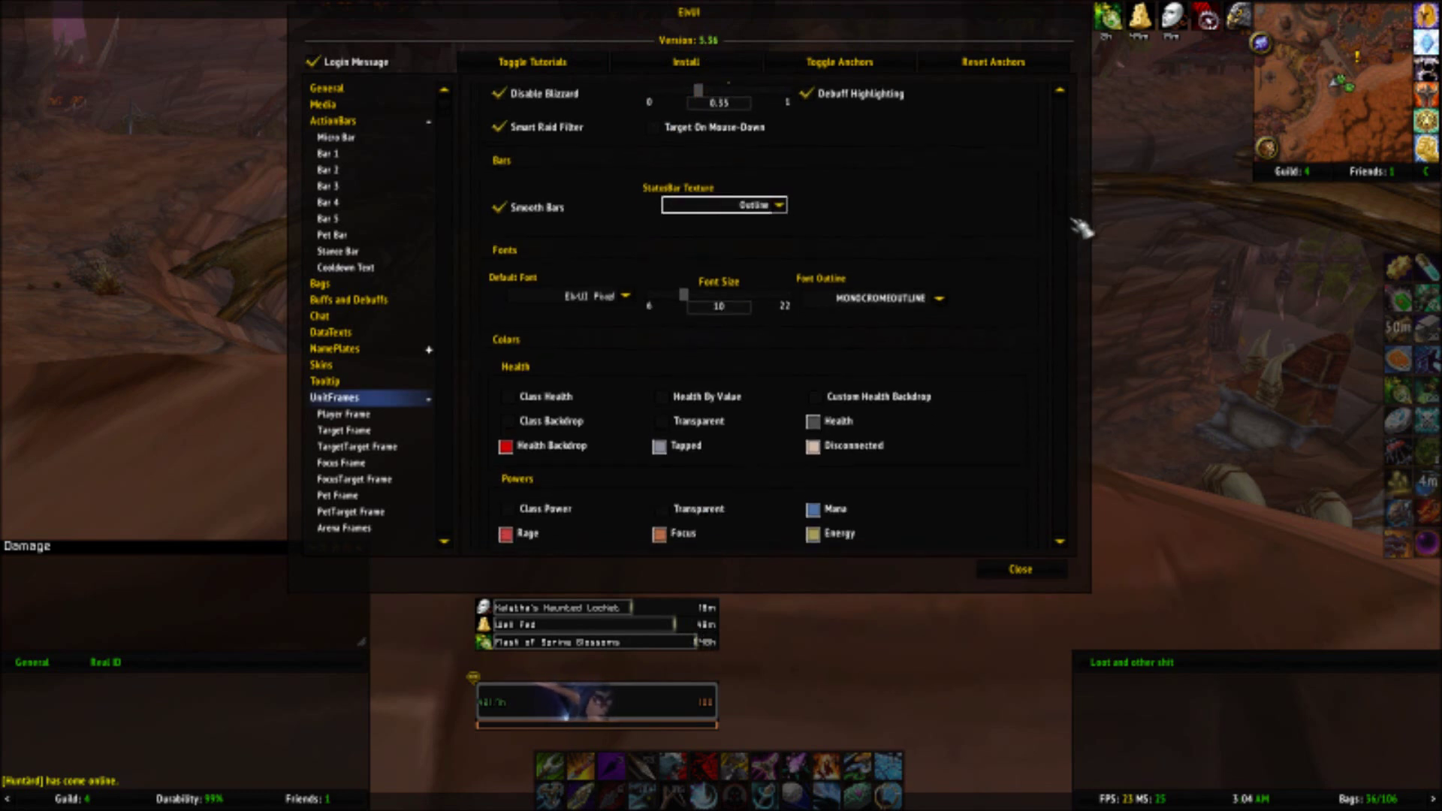
pyautogui.scroll(-3, 451, 368)
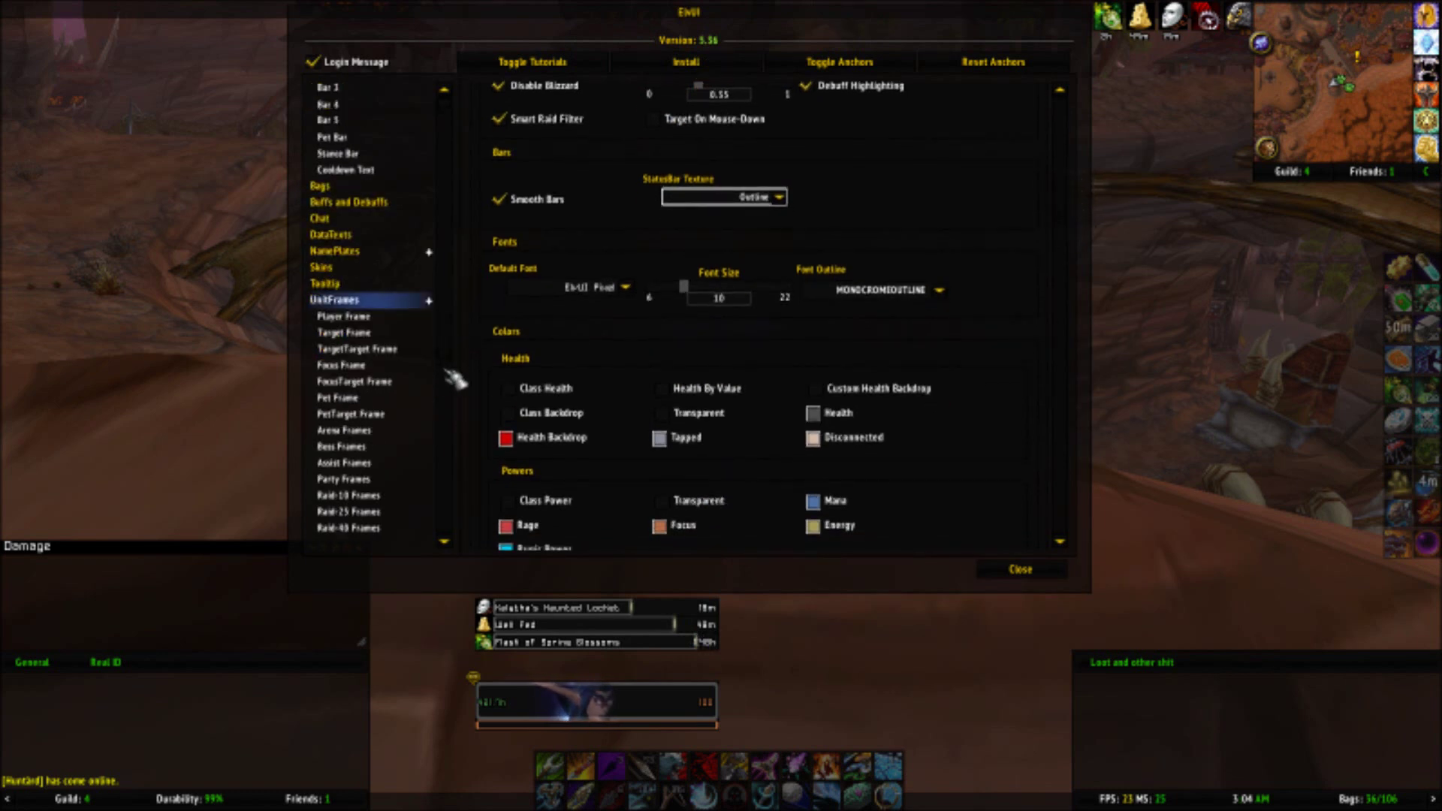
pyautogui.click(392, 318)
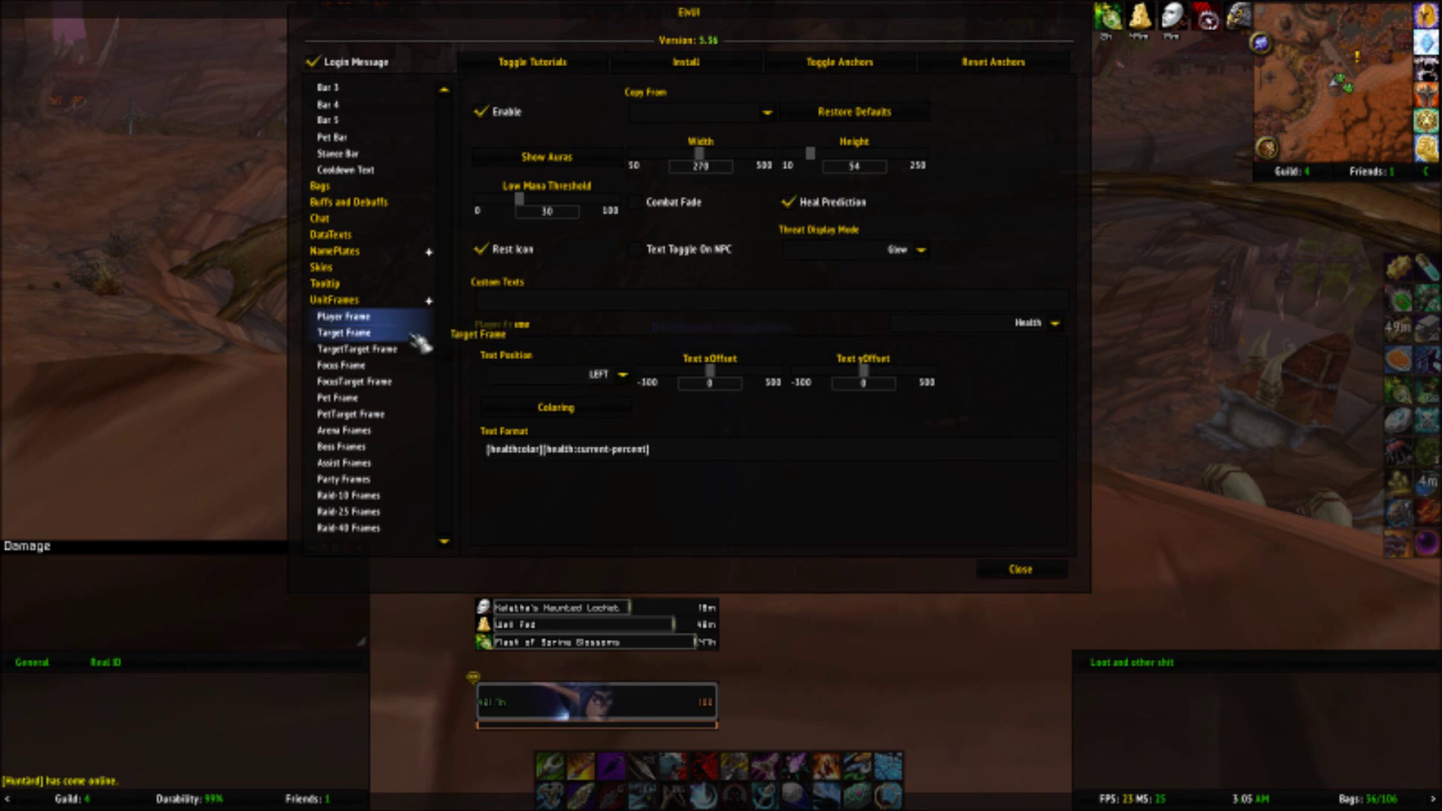
pyautogui.click(344, 333)
# Step: View the Target Frame's Aura Bars, then Debuffs element options
pyautogui.click(661, 703)
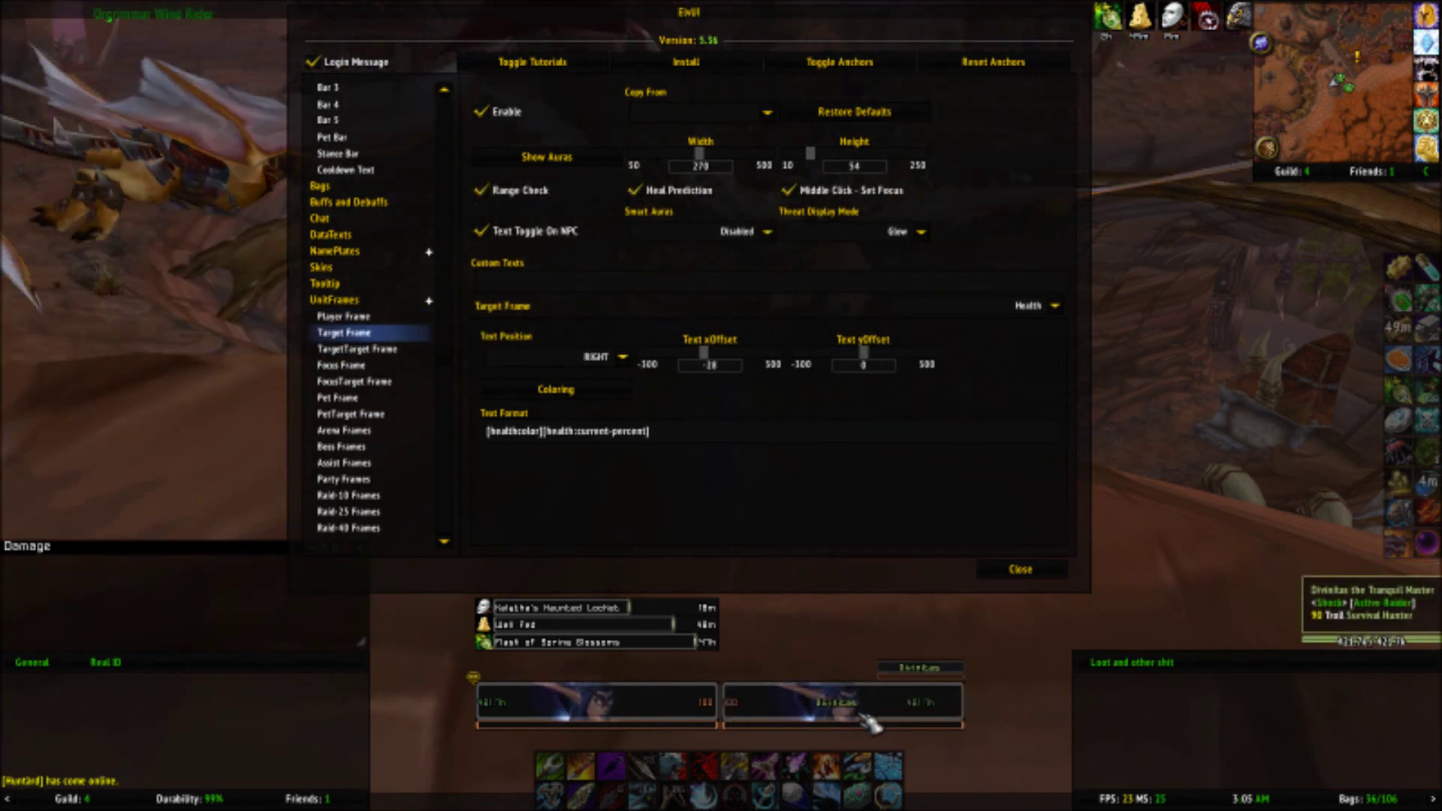
pyautogui.click(1054, 308)
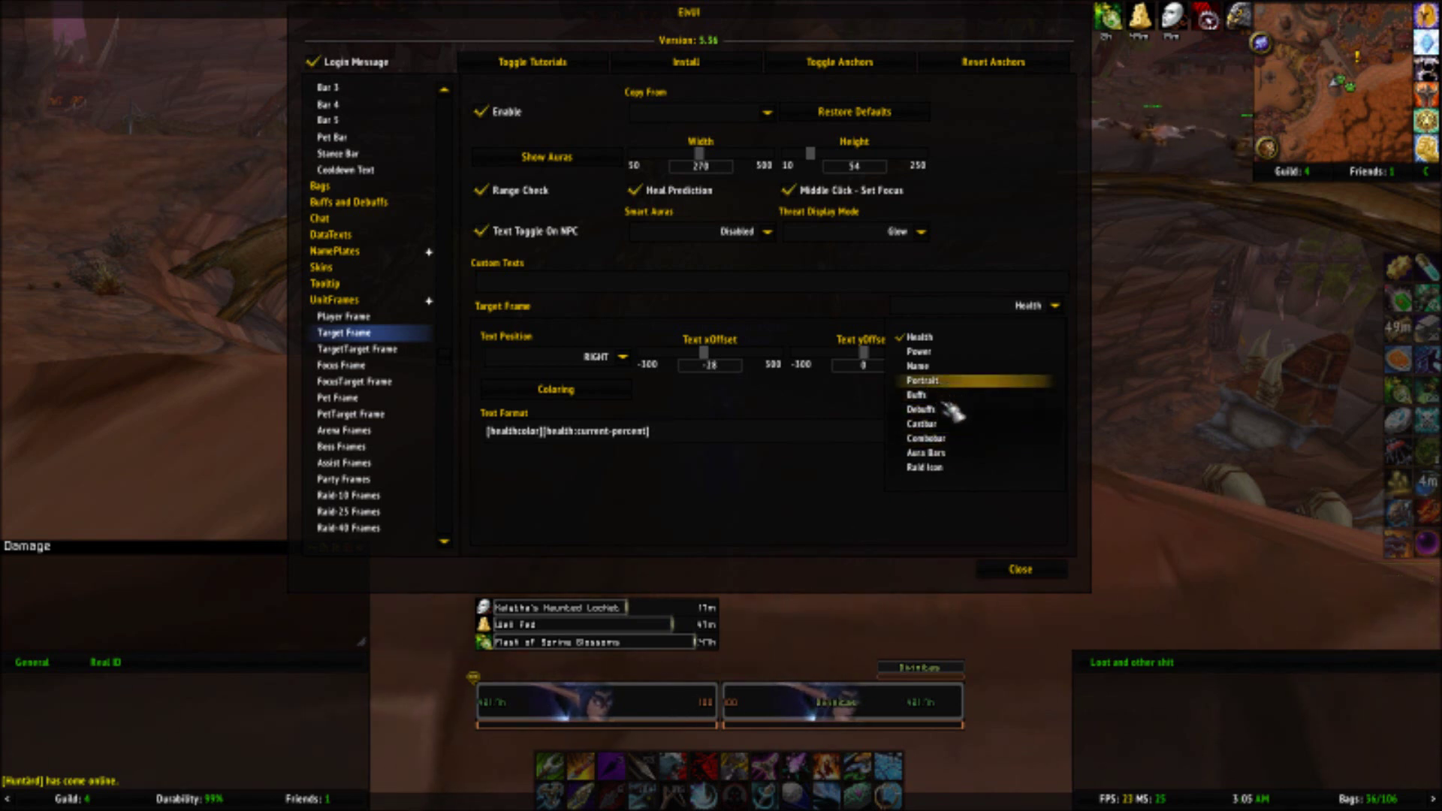
pyautogui.click(926, 453)
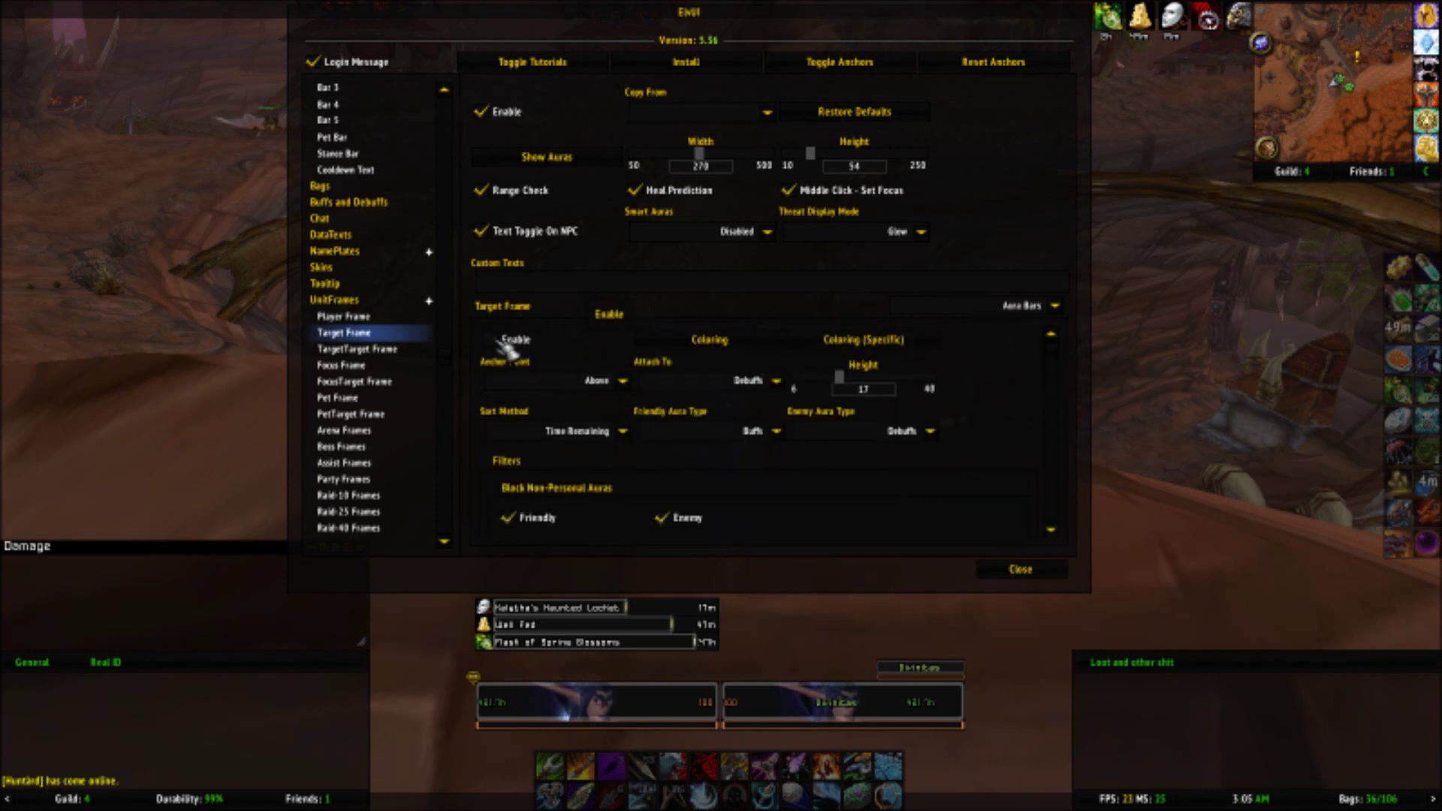
pyautogui.click(1055, 308)
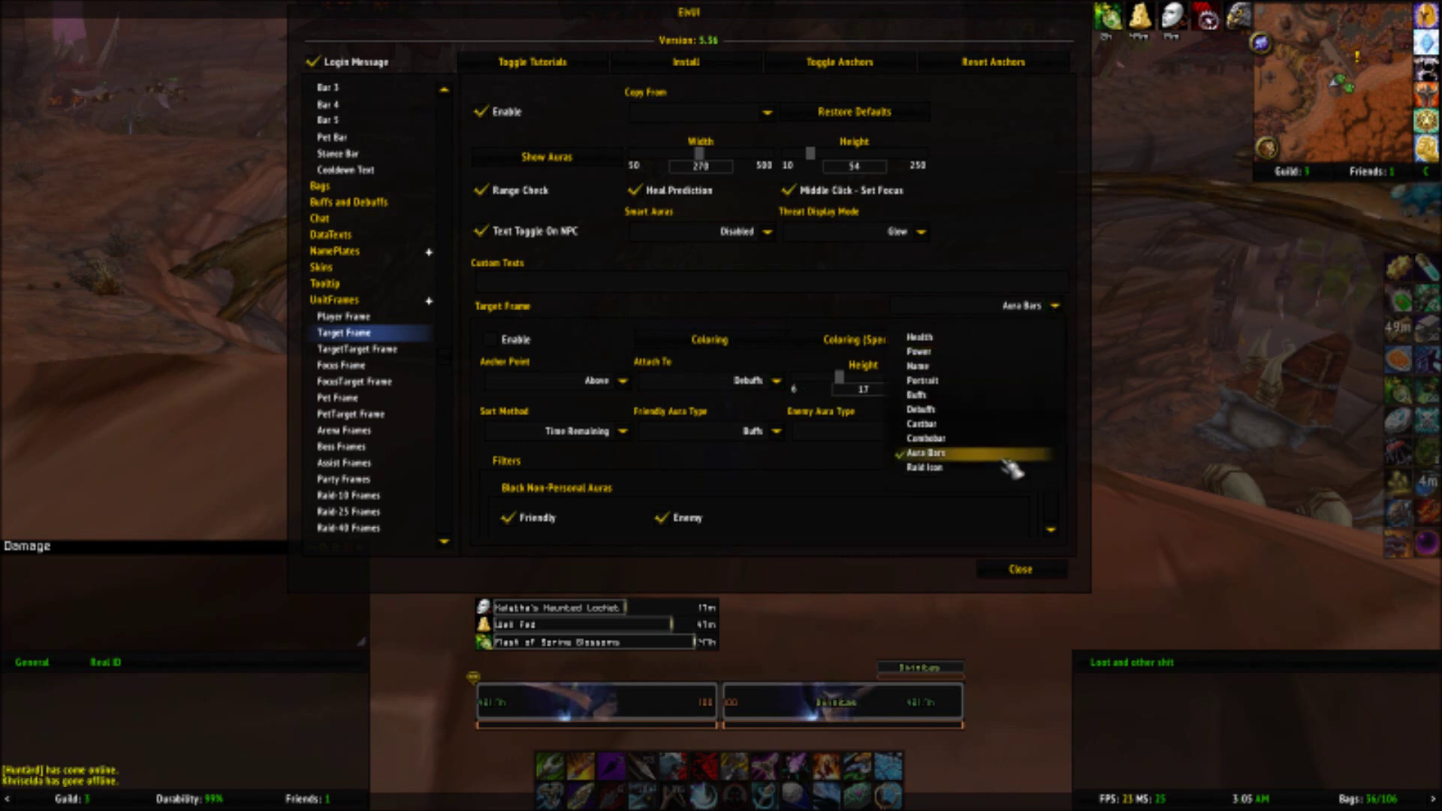
pyautogui.click(1026, 411)
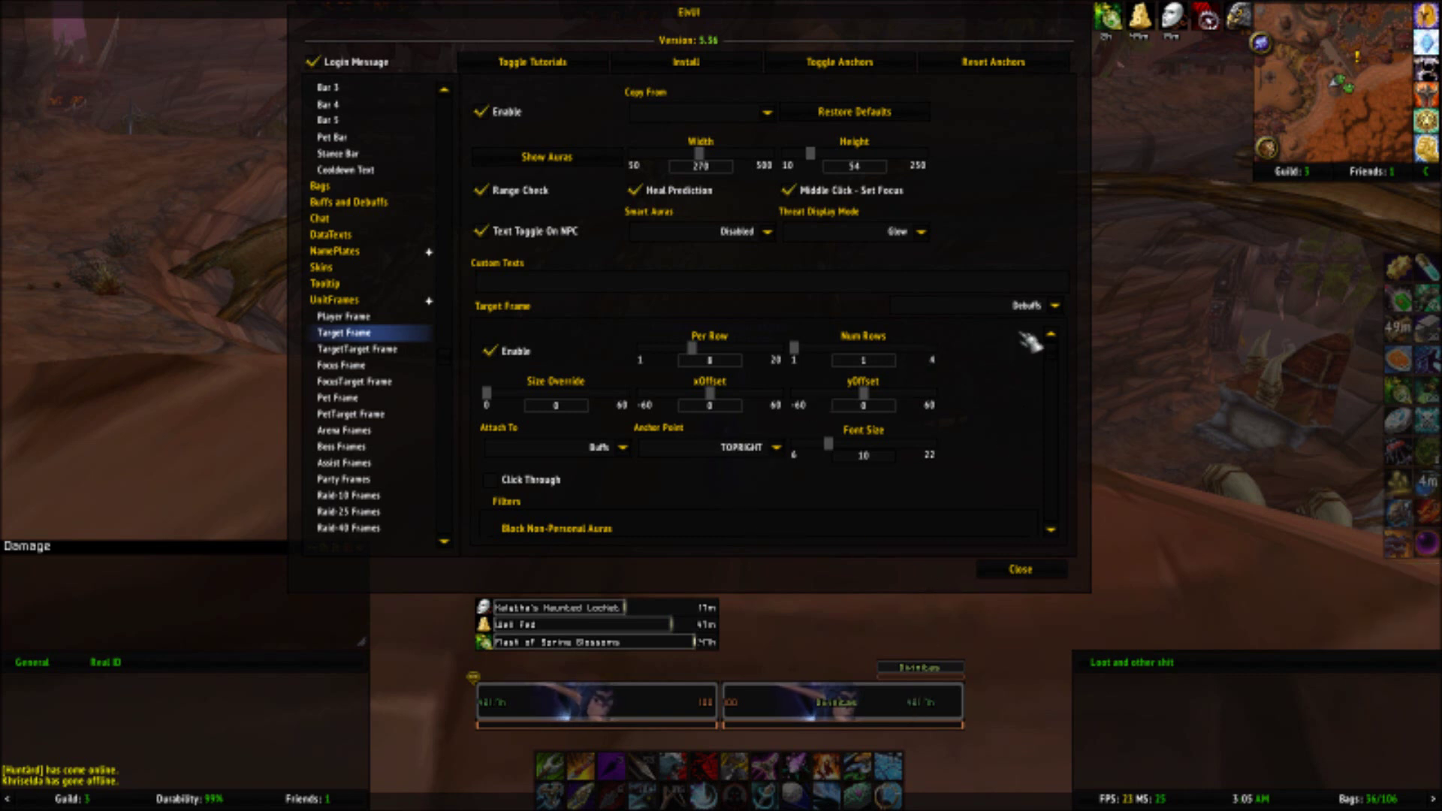
pyautogui.click(1055, 306)
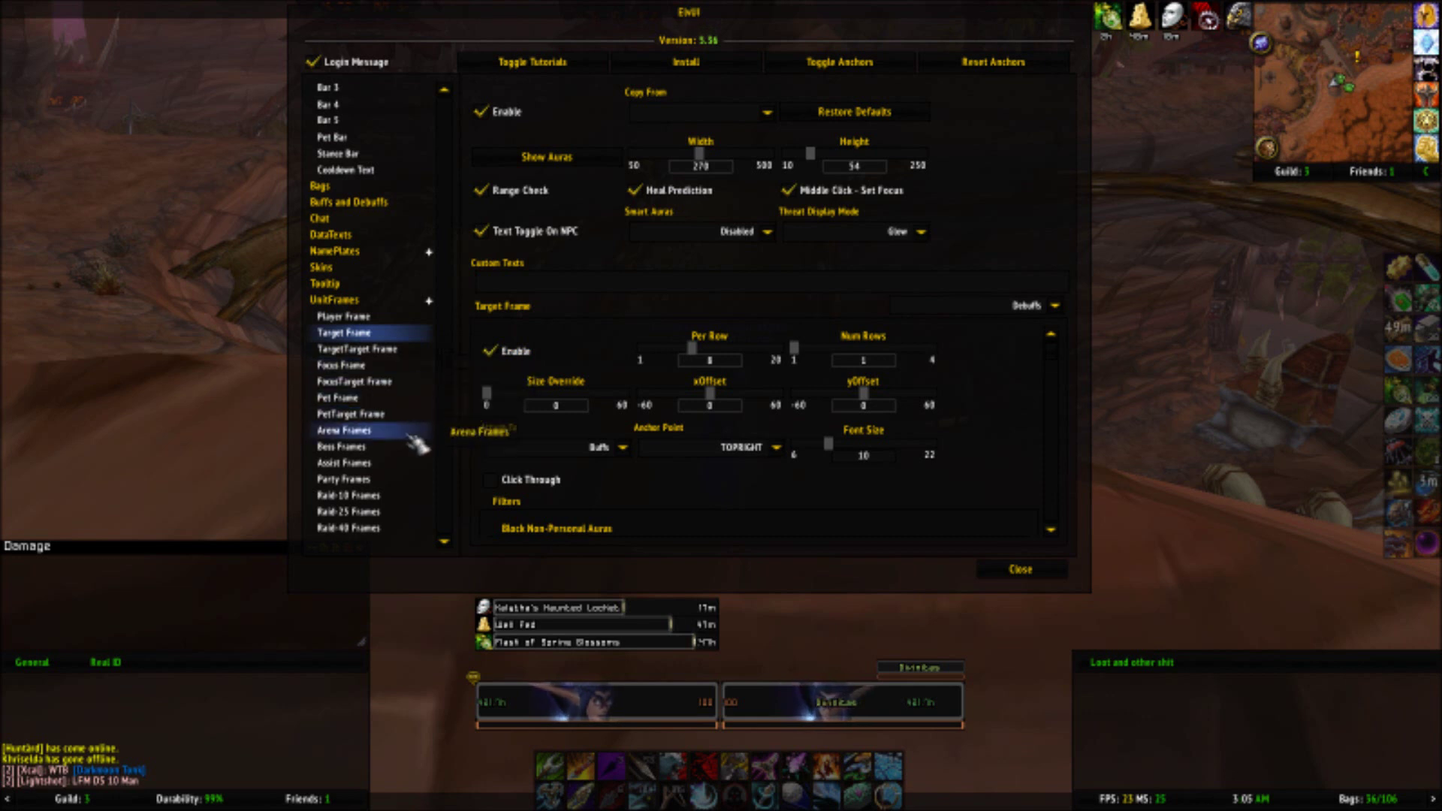
pyautogui.scroll(-4, 408, 492)
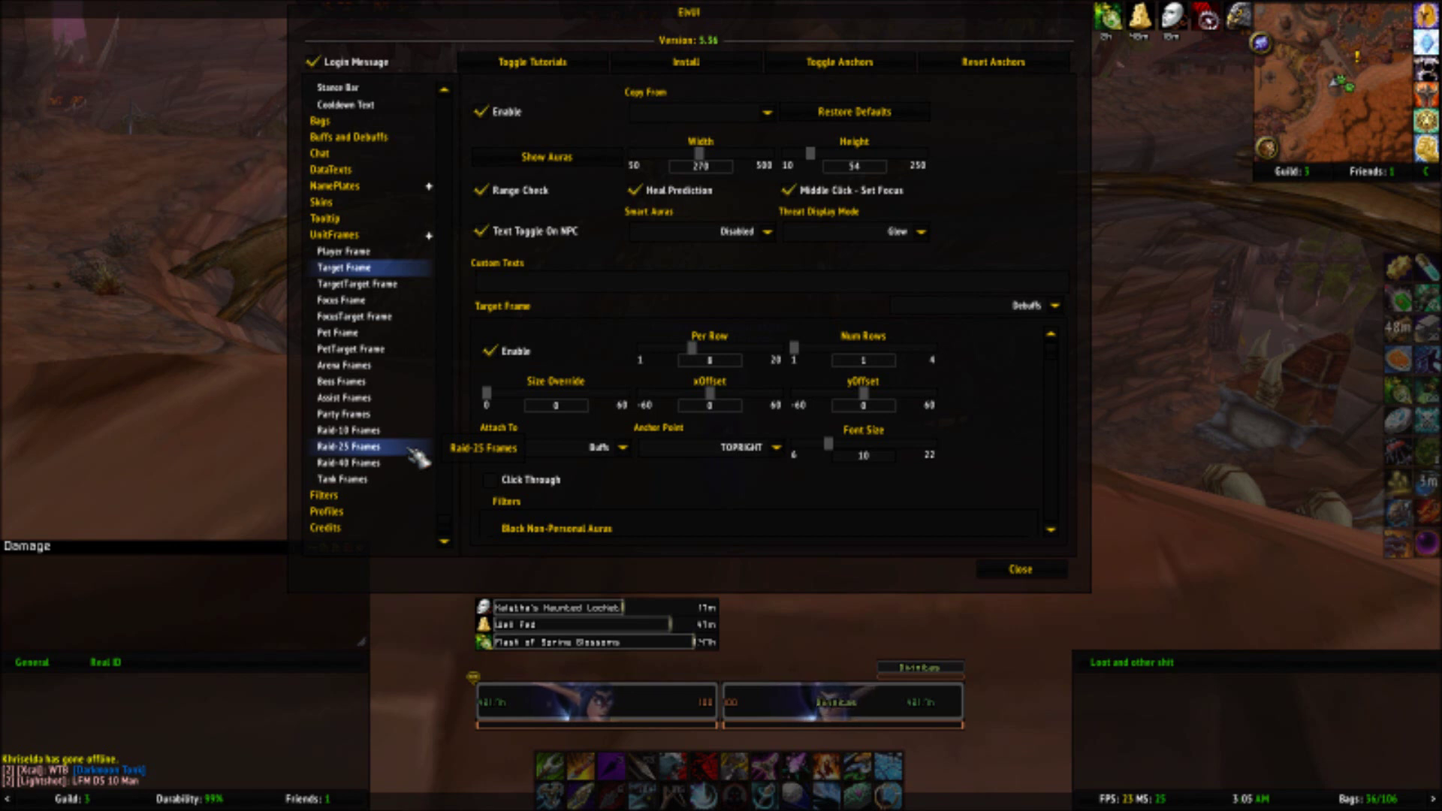
pyautogui.click(389, 236)
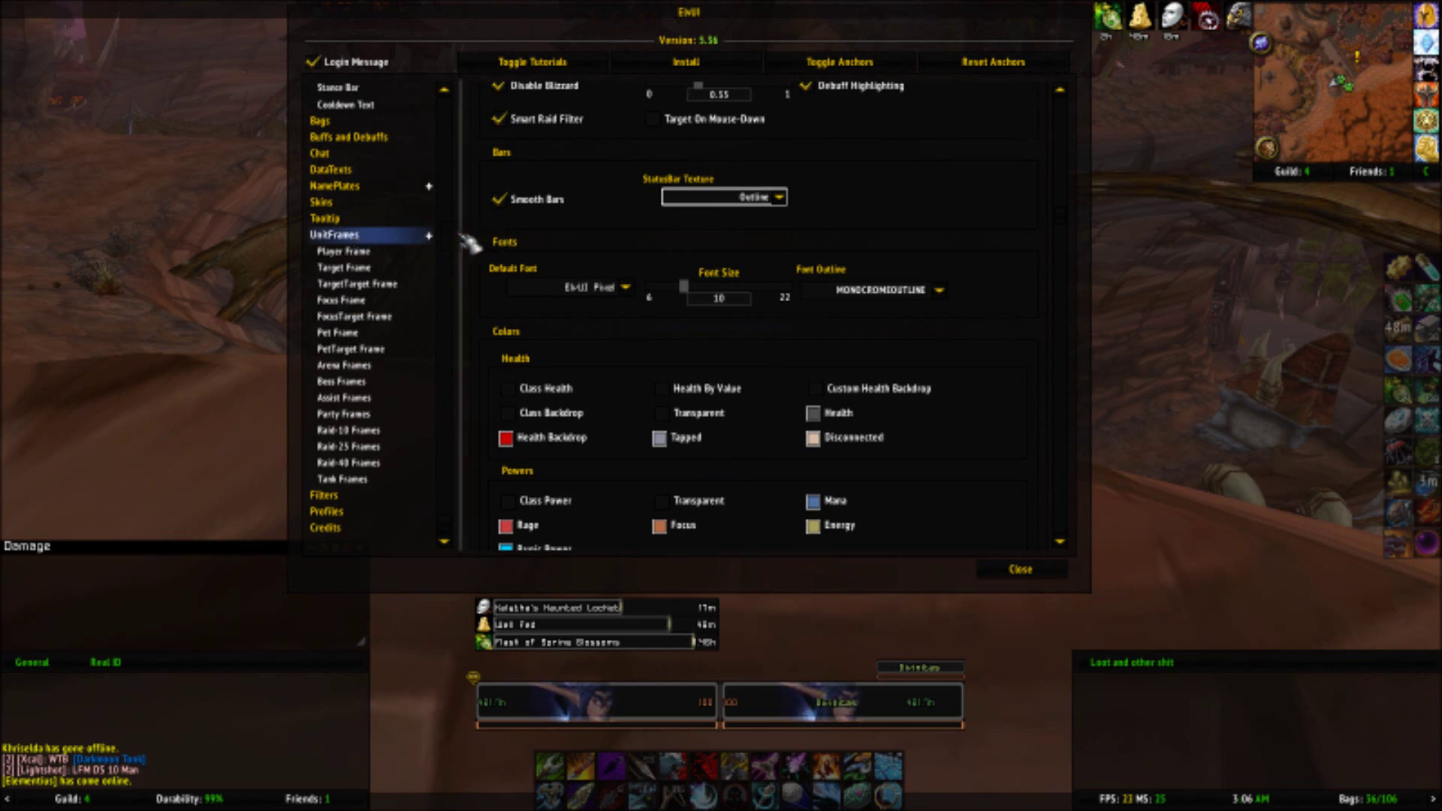
# Step: Try the Aluminium unit frame status bar texture, then revert it to Outline
pyautogui.click(778, 199)
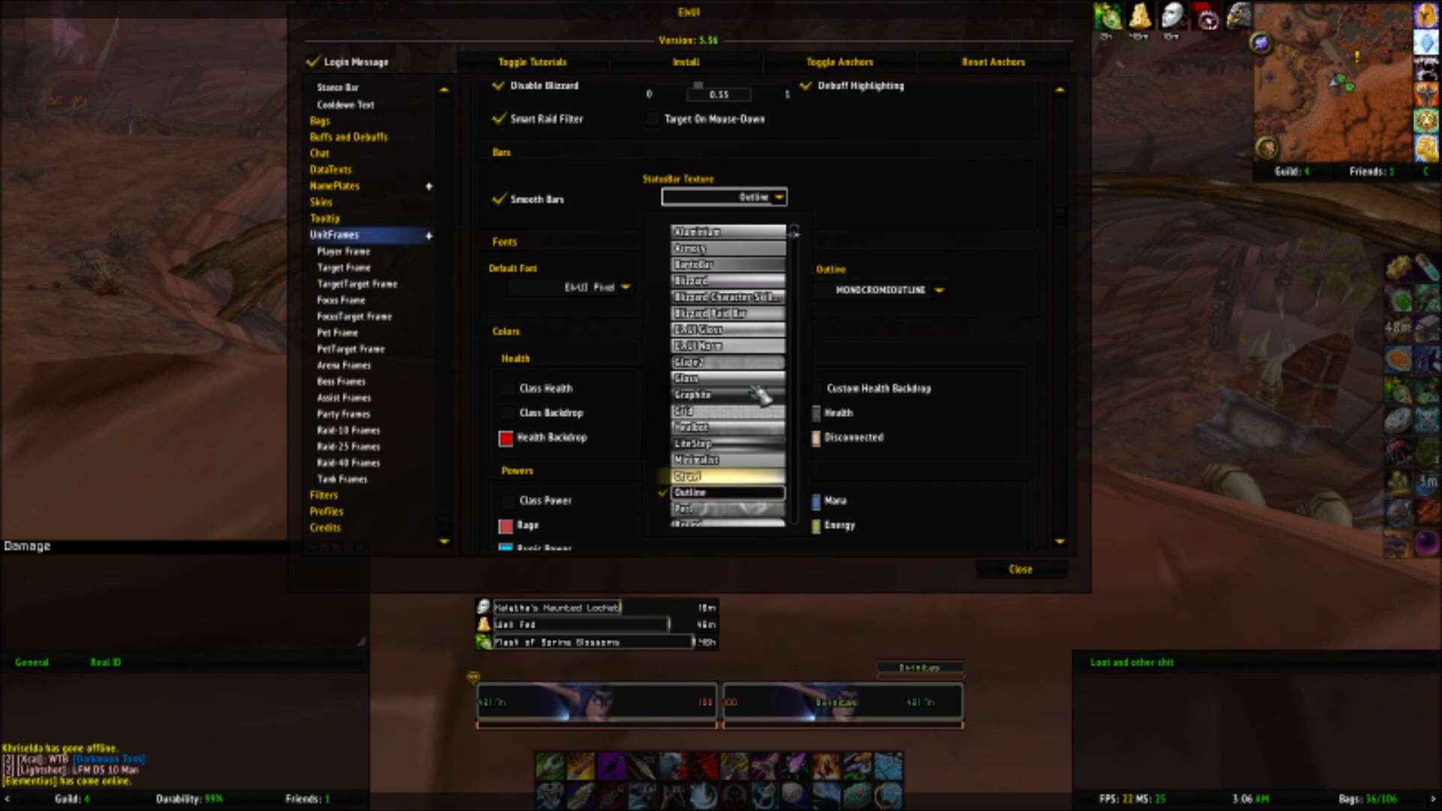
pyautogui.click(727, 235)
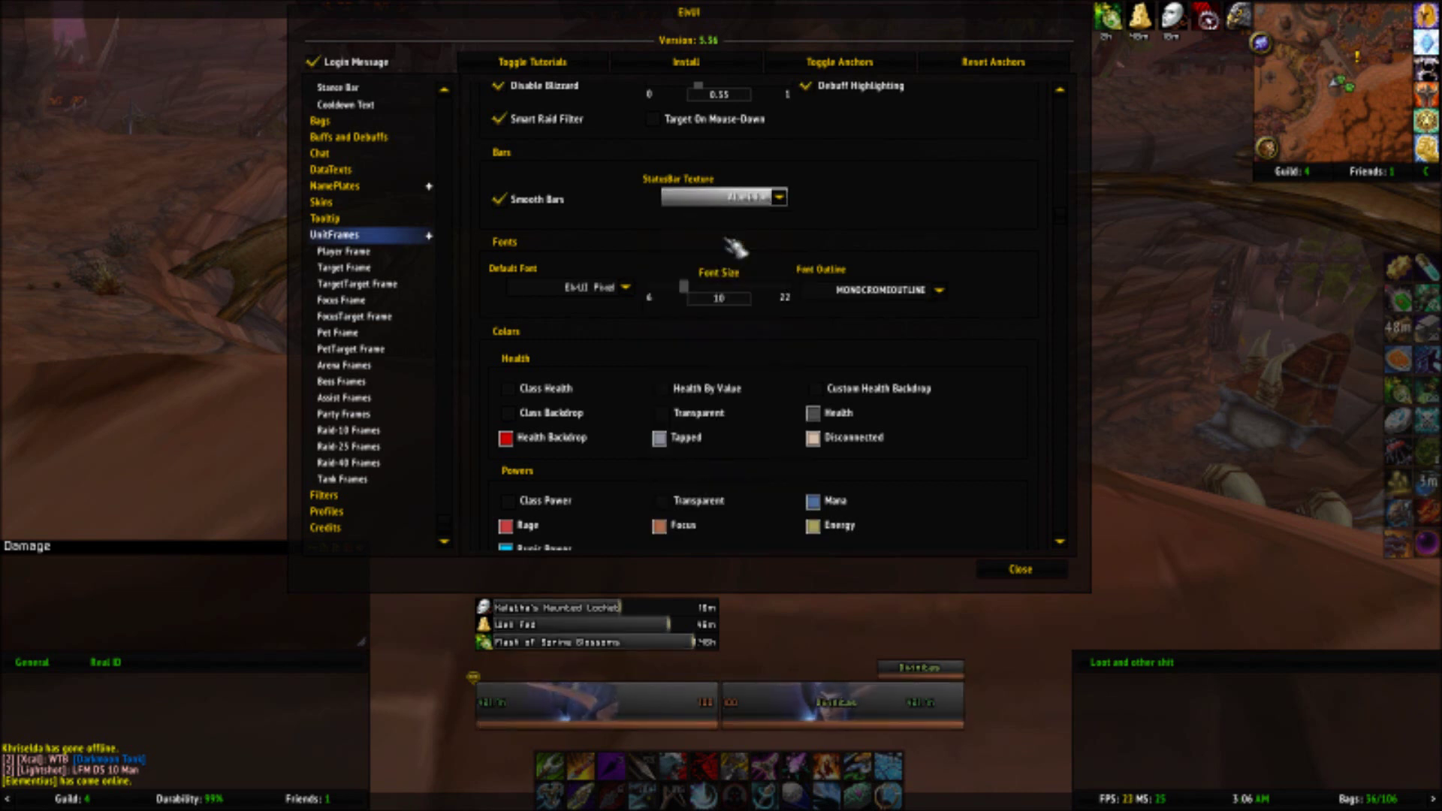
pyautogui.click(779, 197)
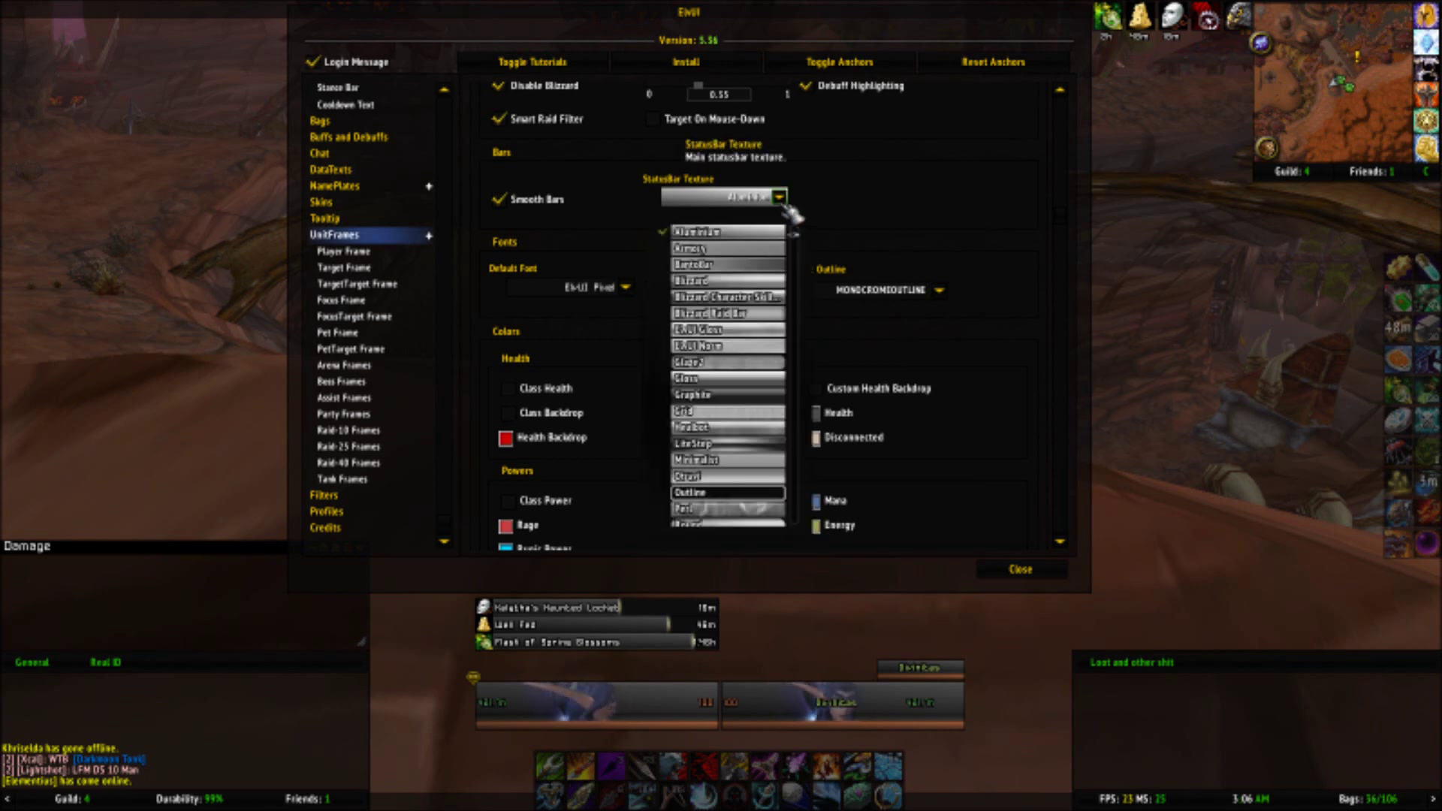
pyautogui.click(754, 493)
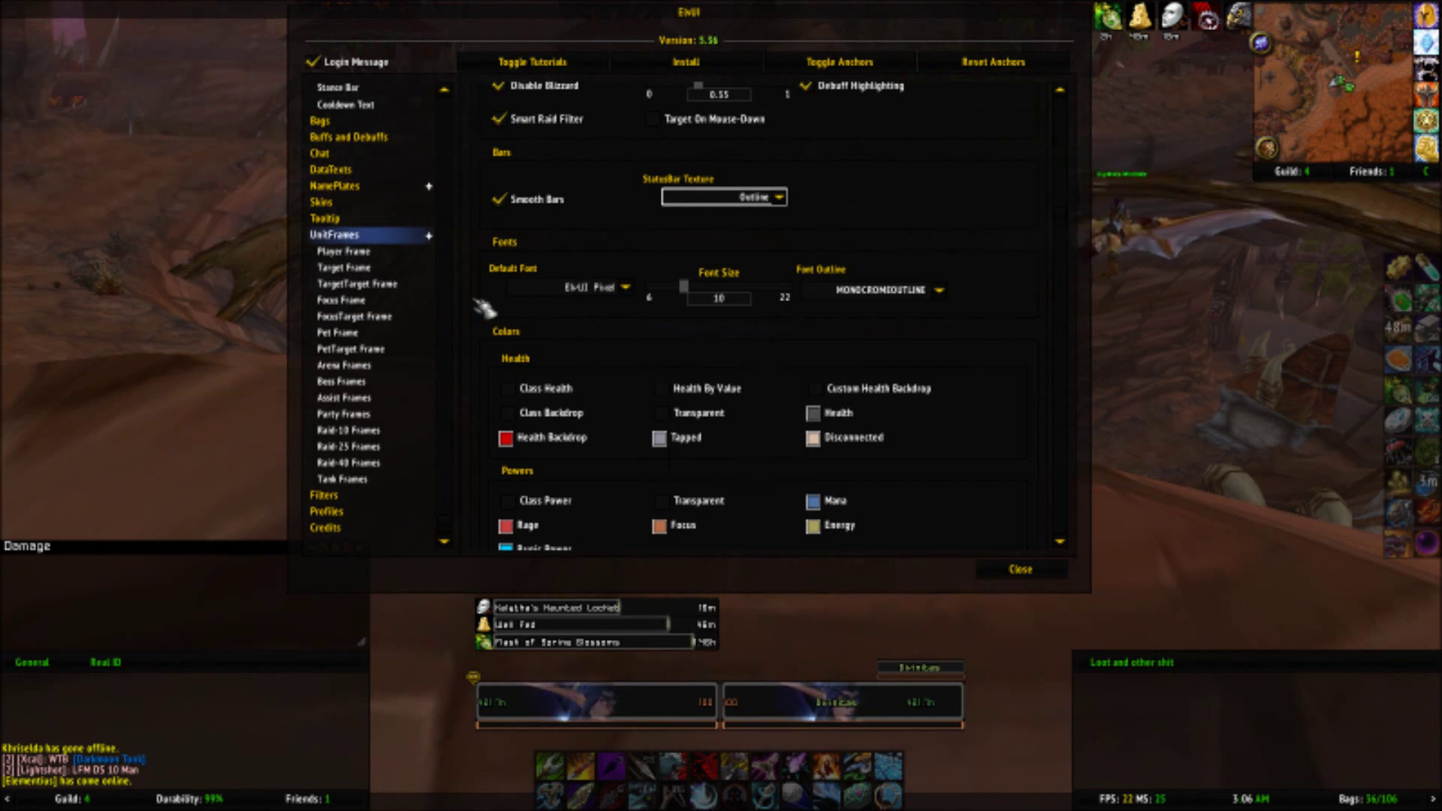
# Step: Browse the Profiles, Filters and Credits pages, then collapse the UnitFrames entries
pyautogui.click(383, 517)
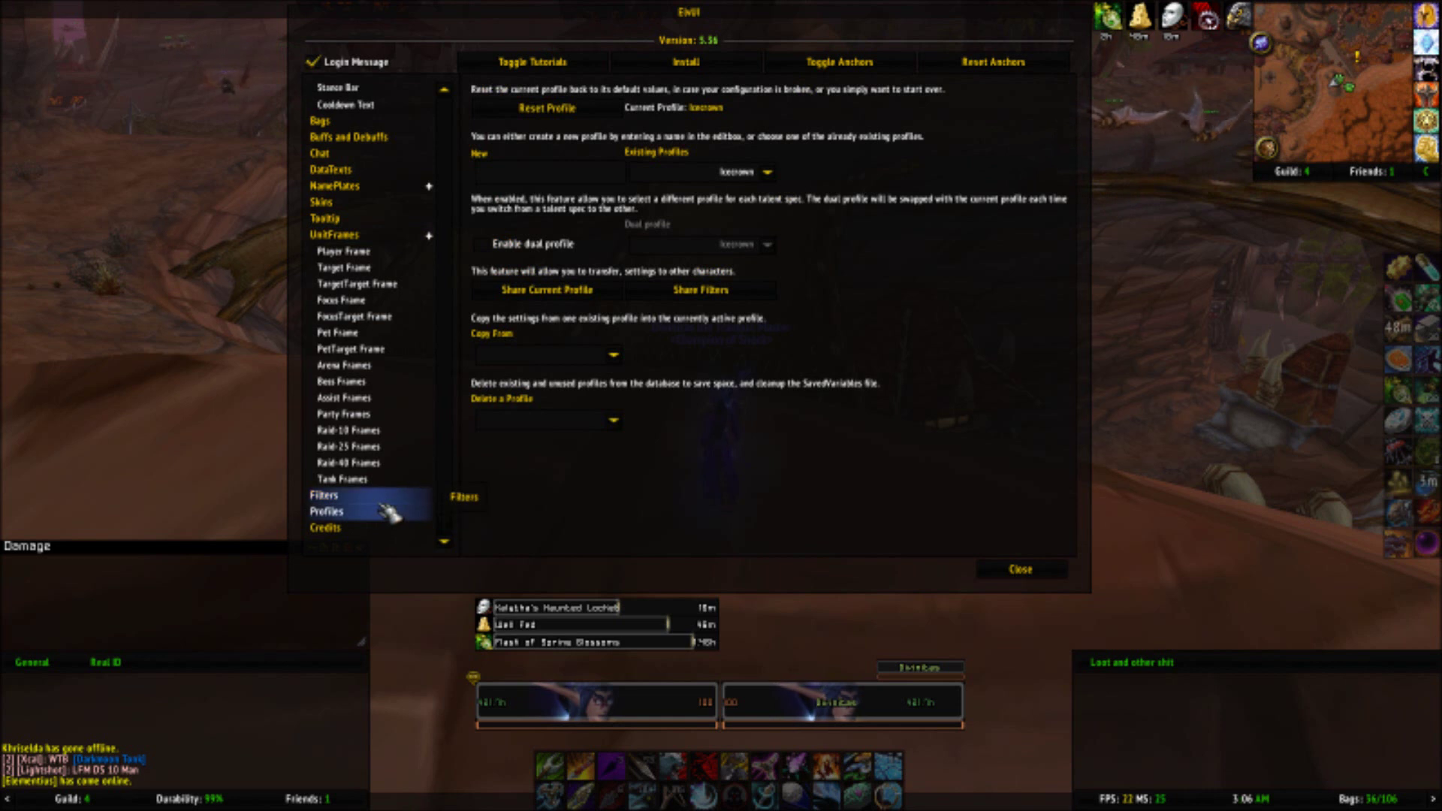
pyautogui.click(385, 495)
pyautogui.click(383, 527)
pyautogui.click(382, 514)
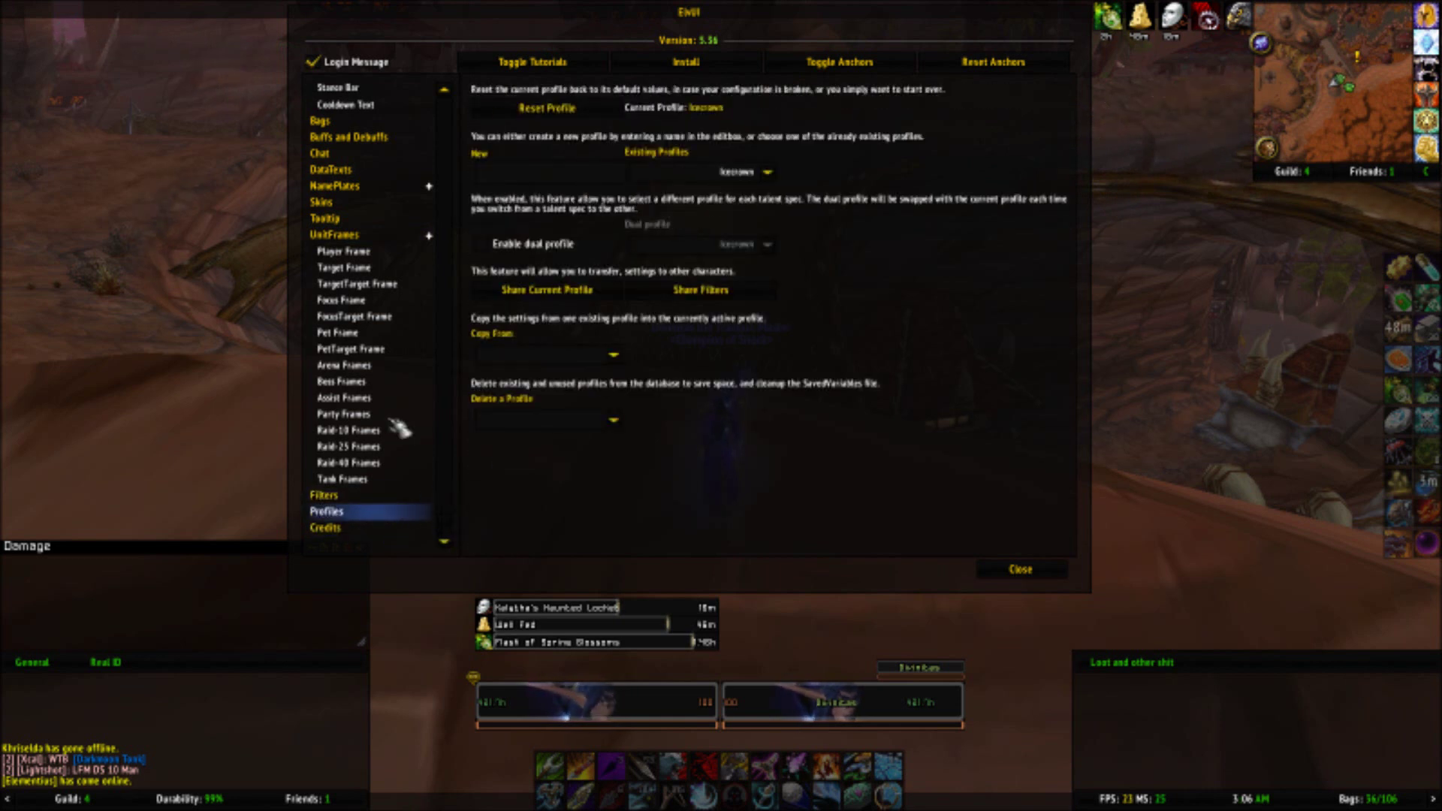
pyautogui.click(362, 236)
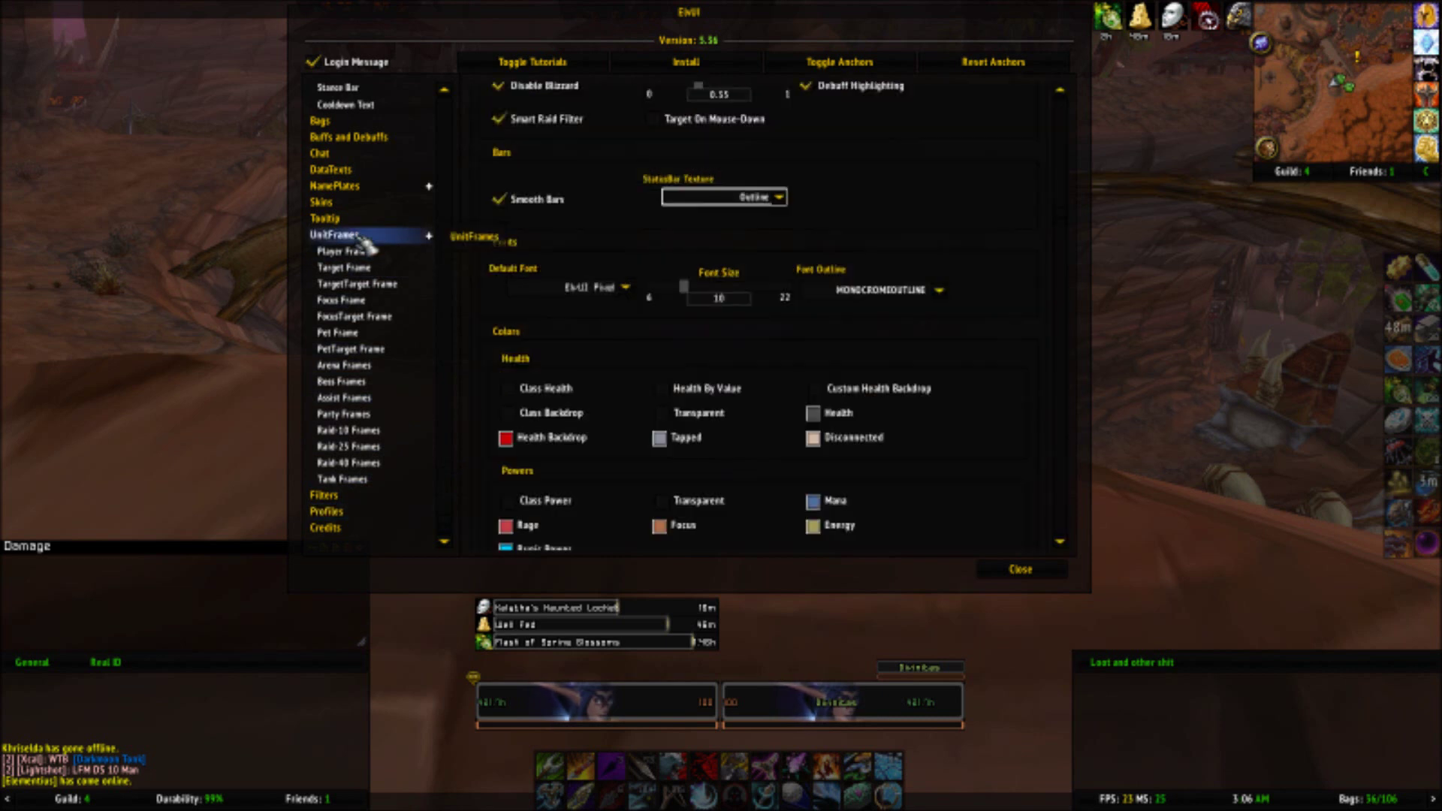
pyautogui.click(430, 235)
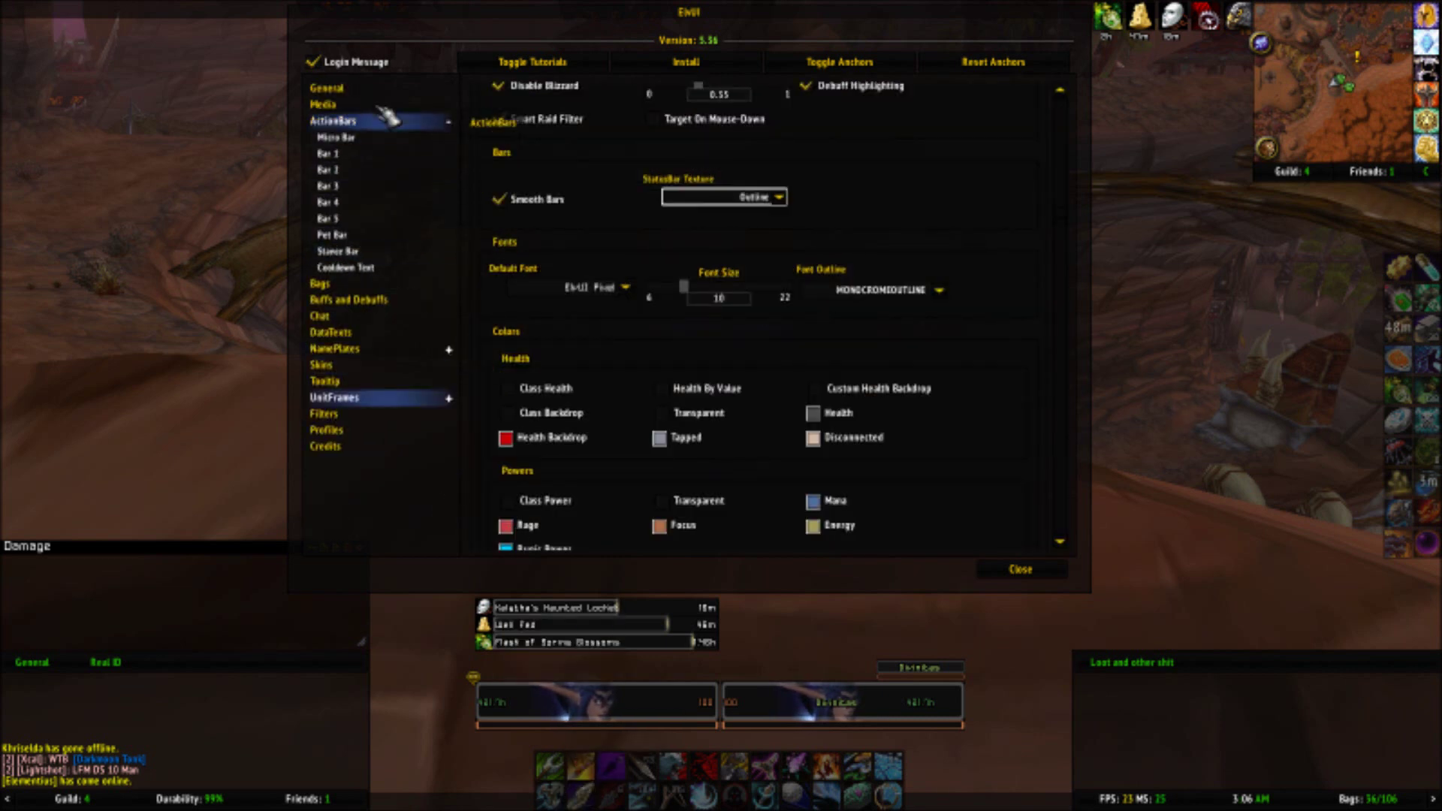
# Step: From General, go to ActionBars and turn on Keybind Mode
pyautogui.click(373, 92)
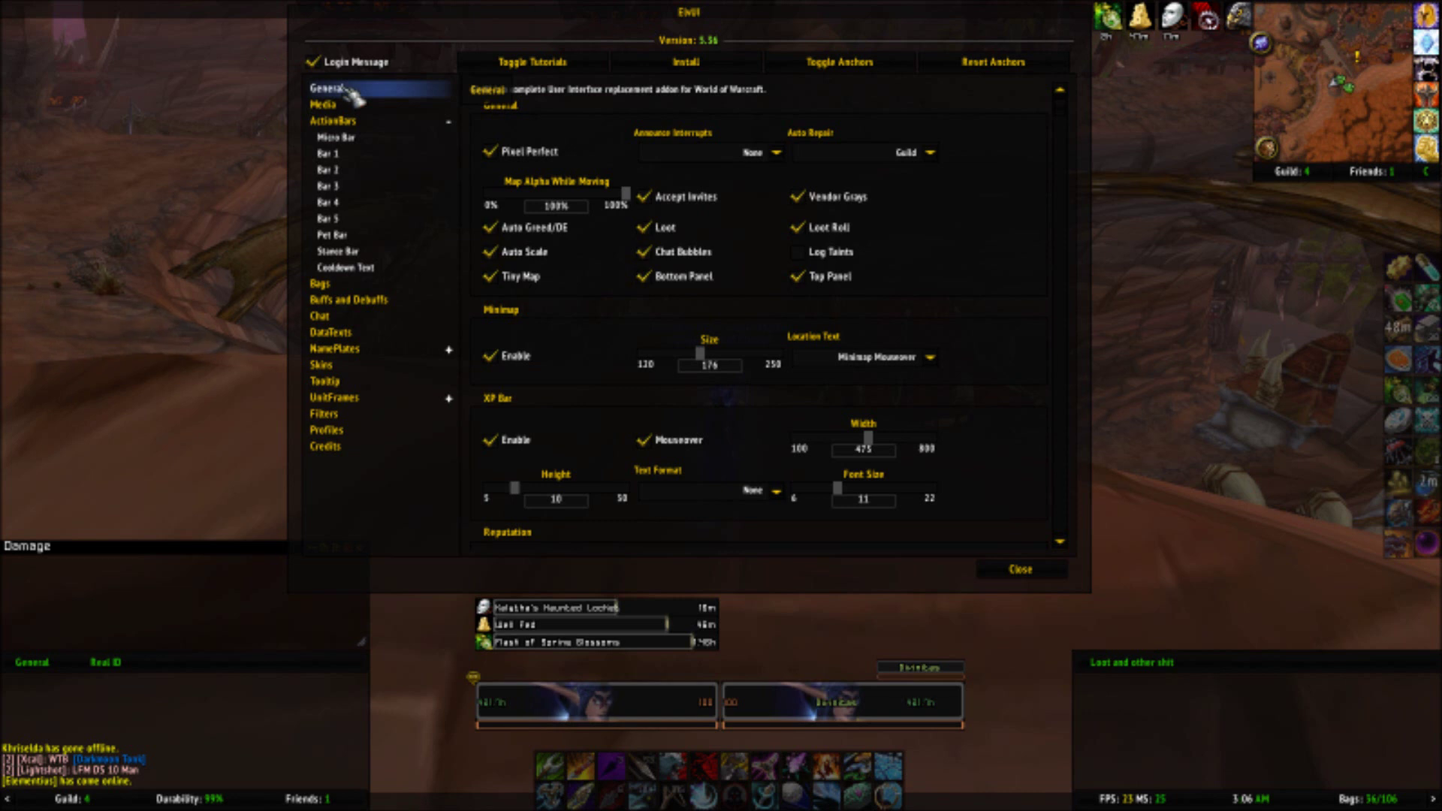
pyautogui.click(373, 123)
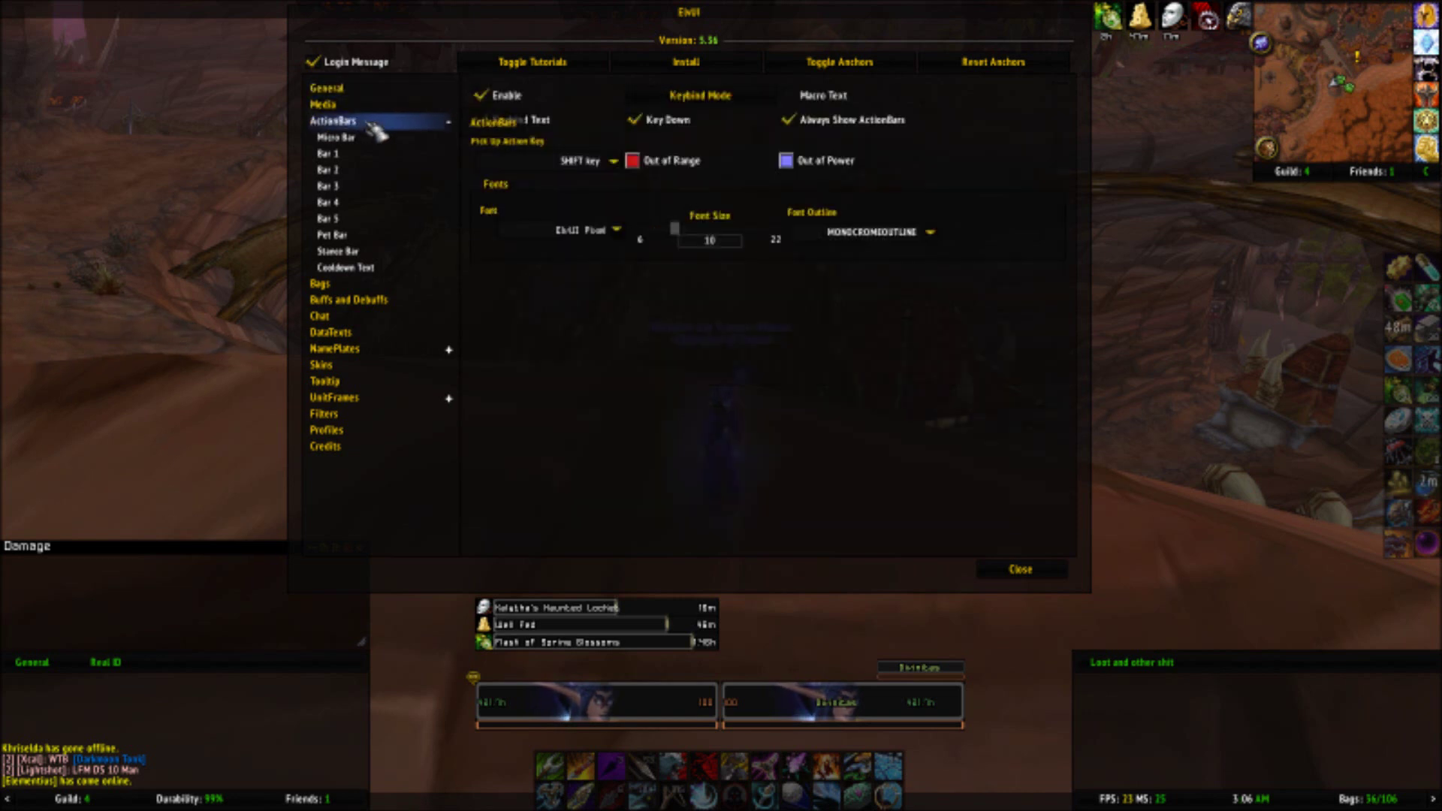
pyautogui.click(683, 102)
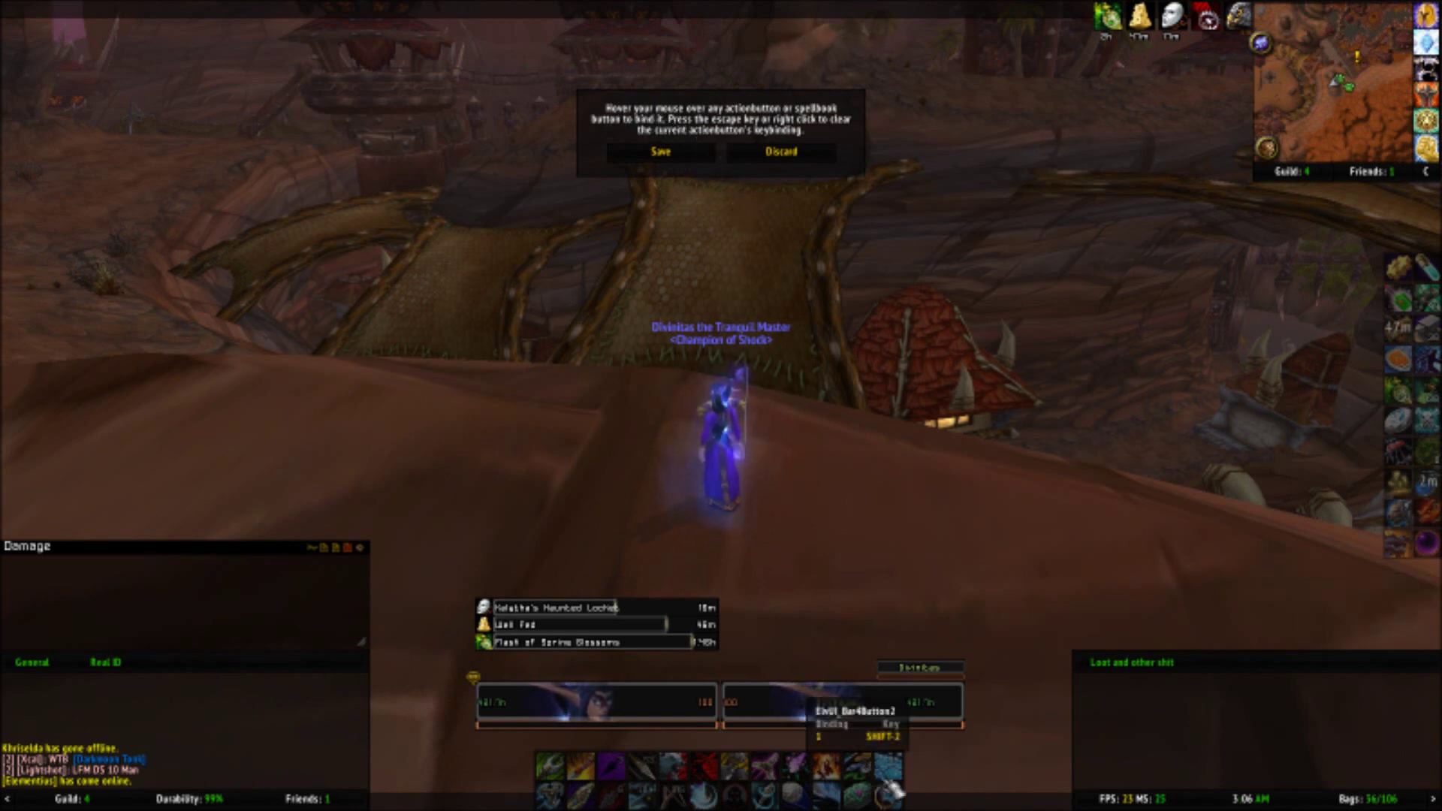
# Step: Discard keybind changes to exit keybind mode, then run /moveui to unlock frames
pyautogui.moveTo(871, 766)
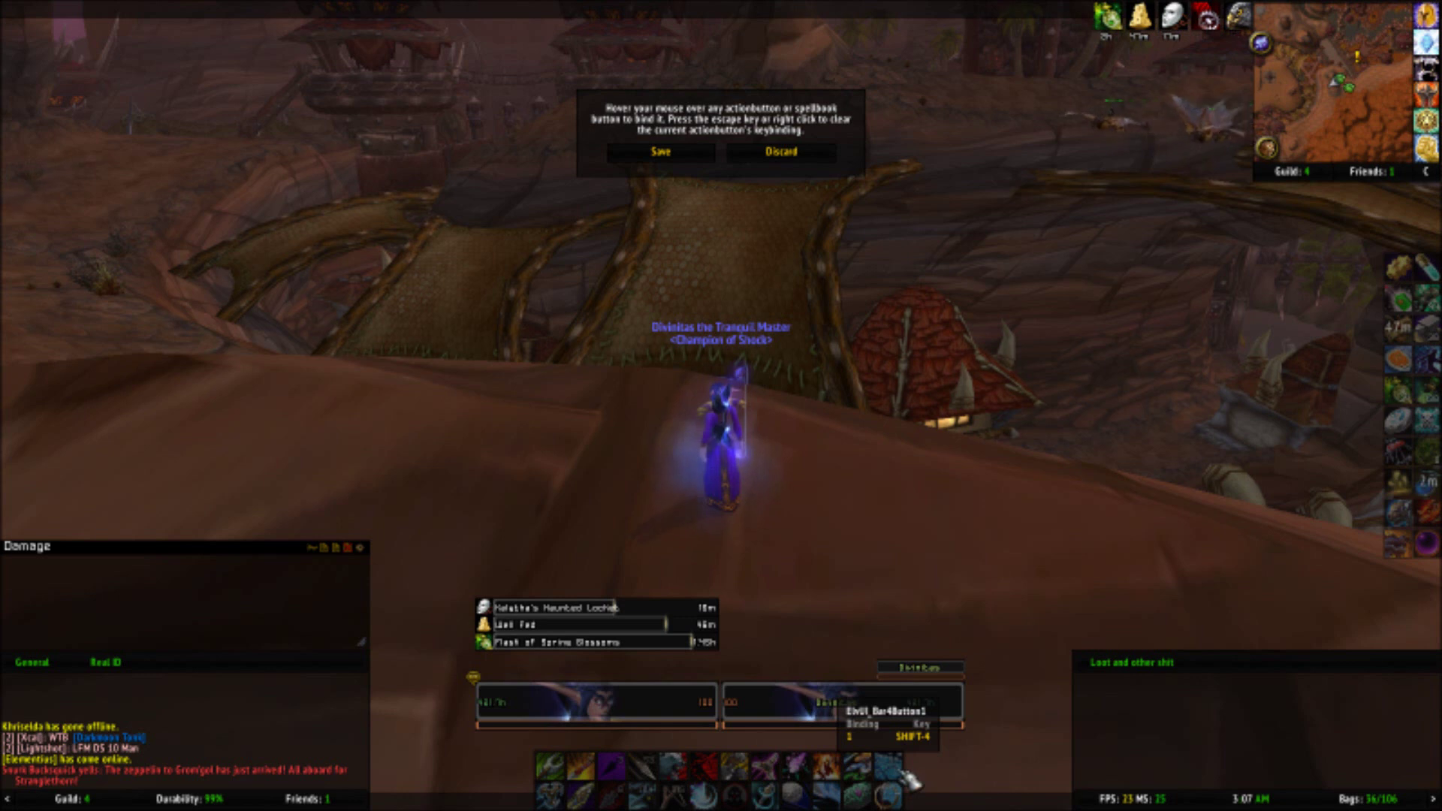
pyautogui.click(781, 152)
pyautogui.write('/moveui')
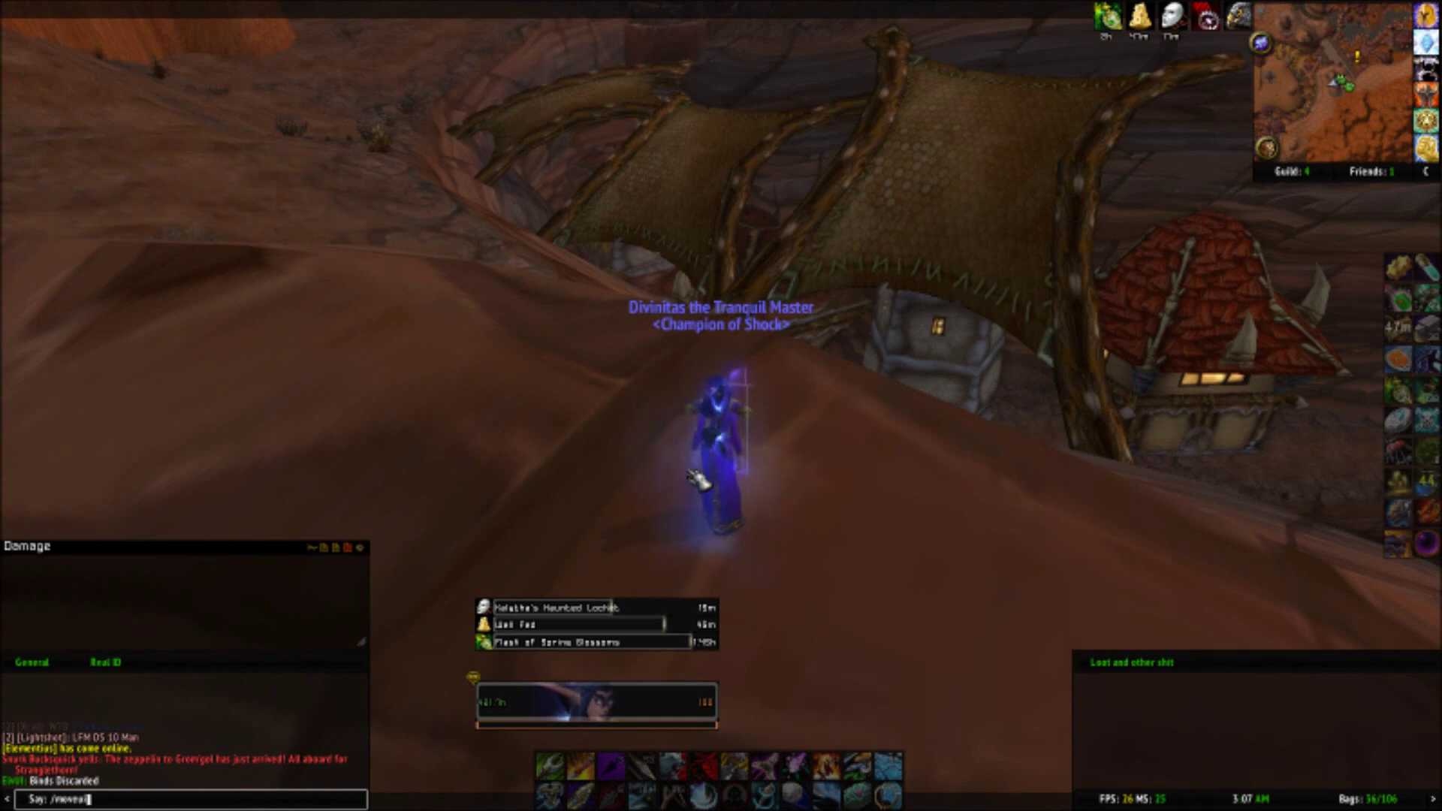
pyautogui.press('Return')
# Step: Preview the mover layouts for Raid-10, Raid-25, Raid-40, ActionBars and All frames
pyautogui.click(743, 432)
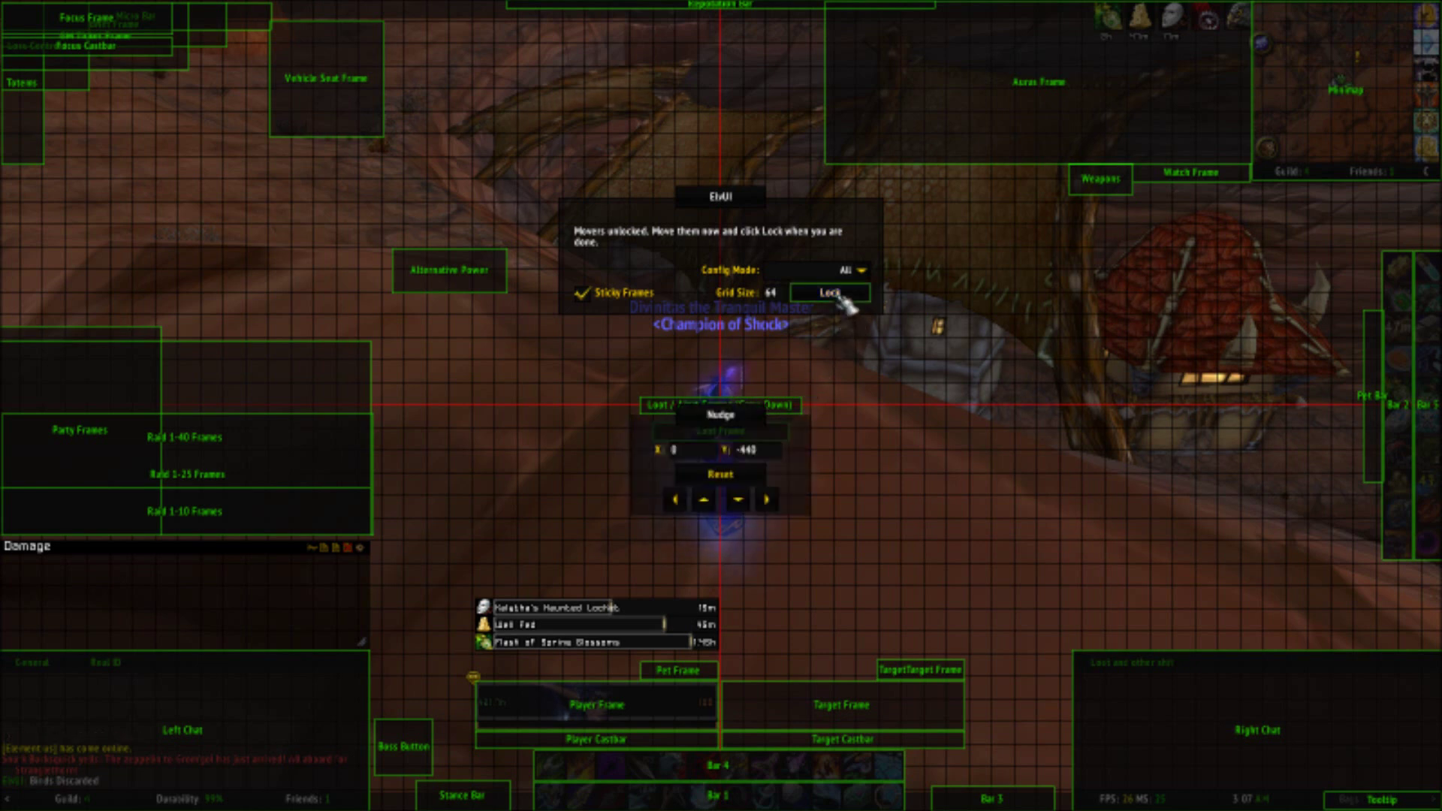
pyautogui.click(862, 271)
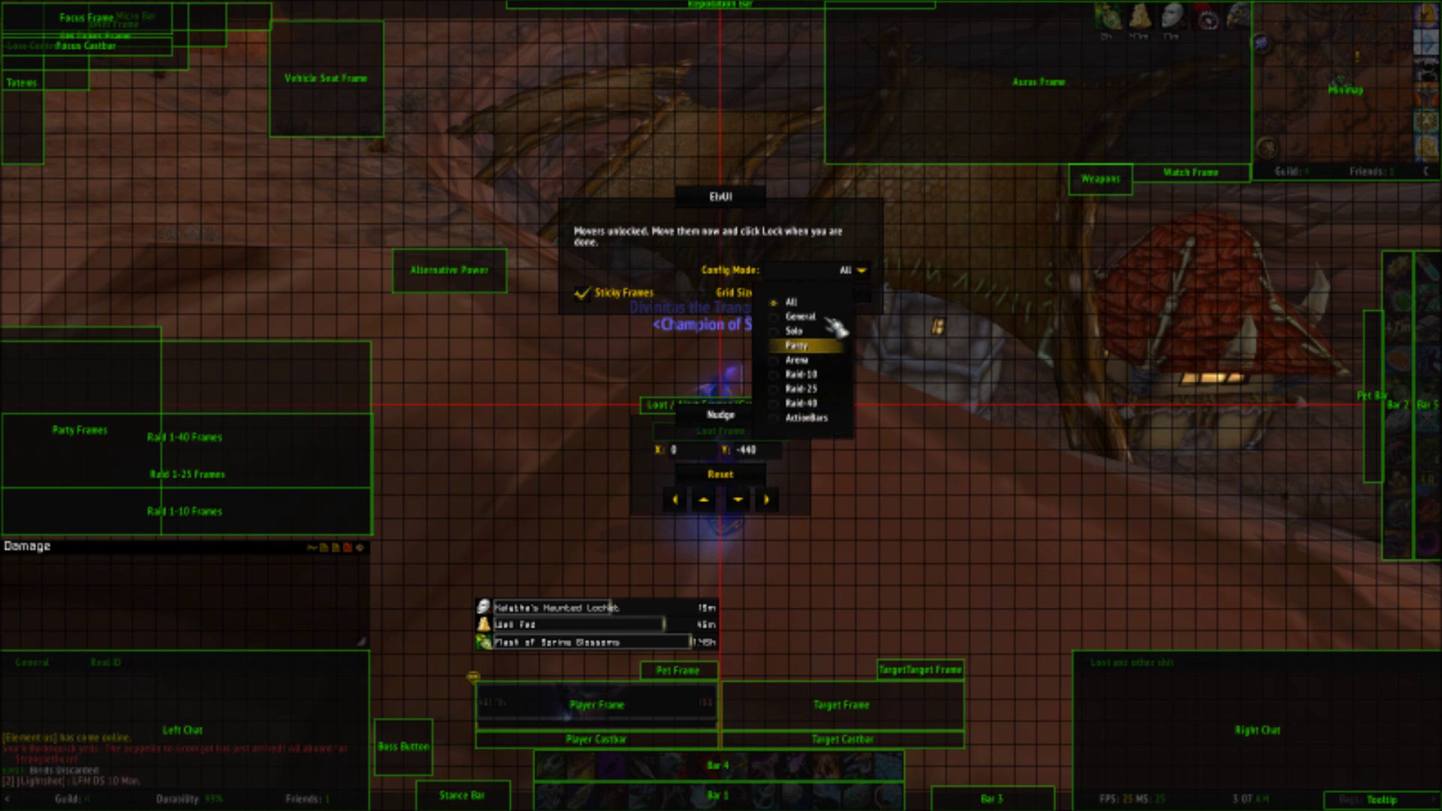
pyautogui.click(802, 374)
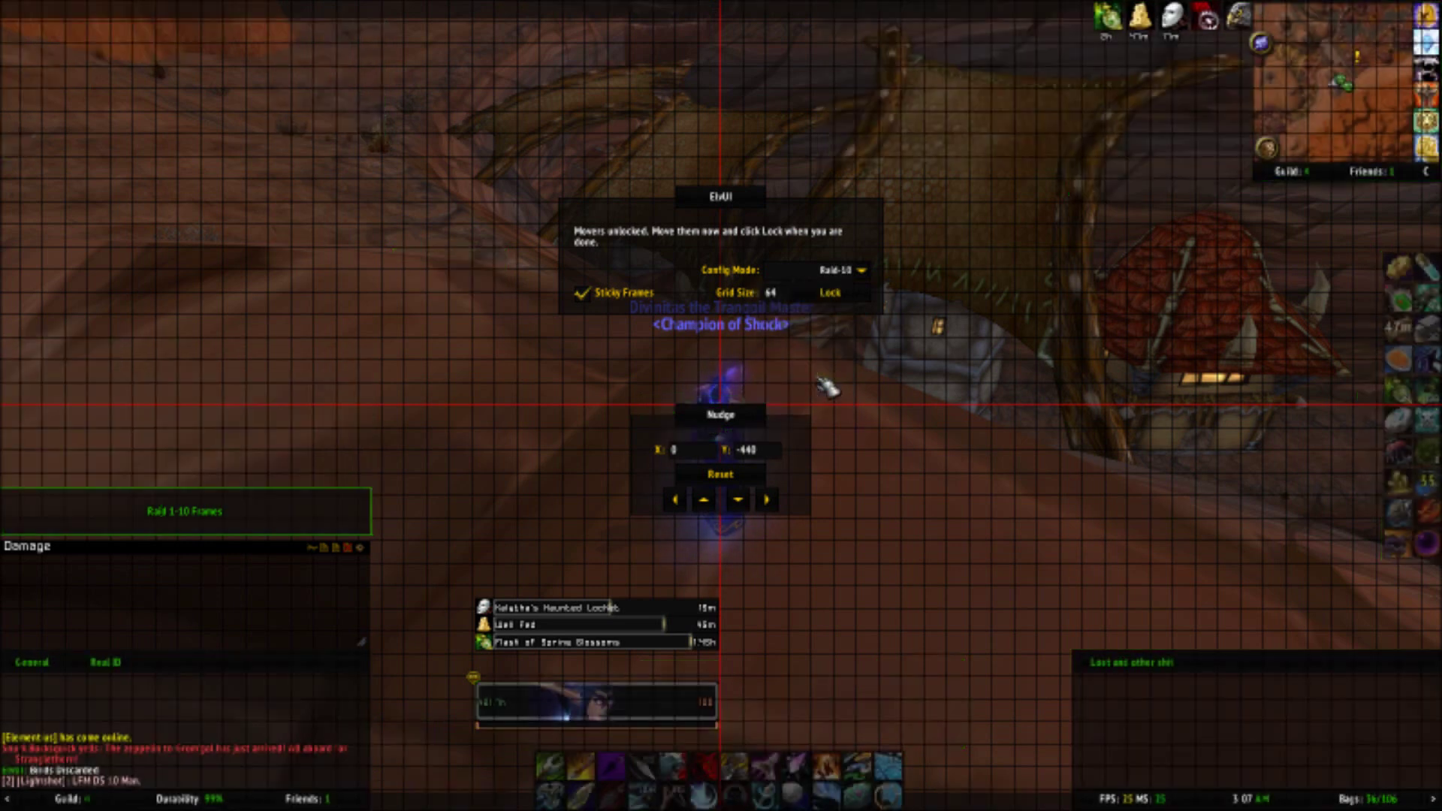
pyautogui.click(862, 272)
pyautogui.click(826, 388)
pyautogui.click(862, 272)
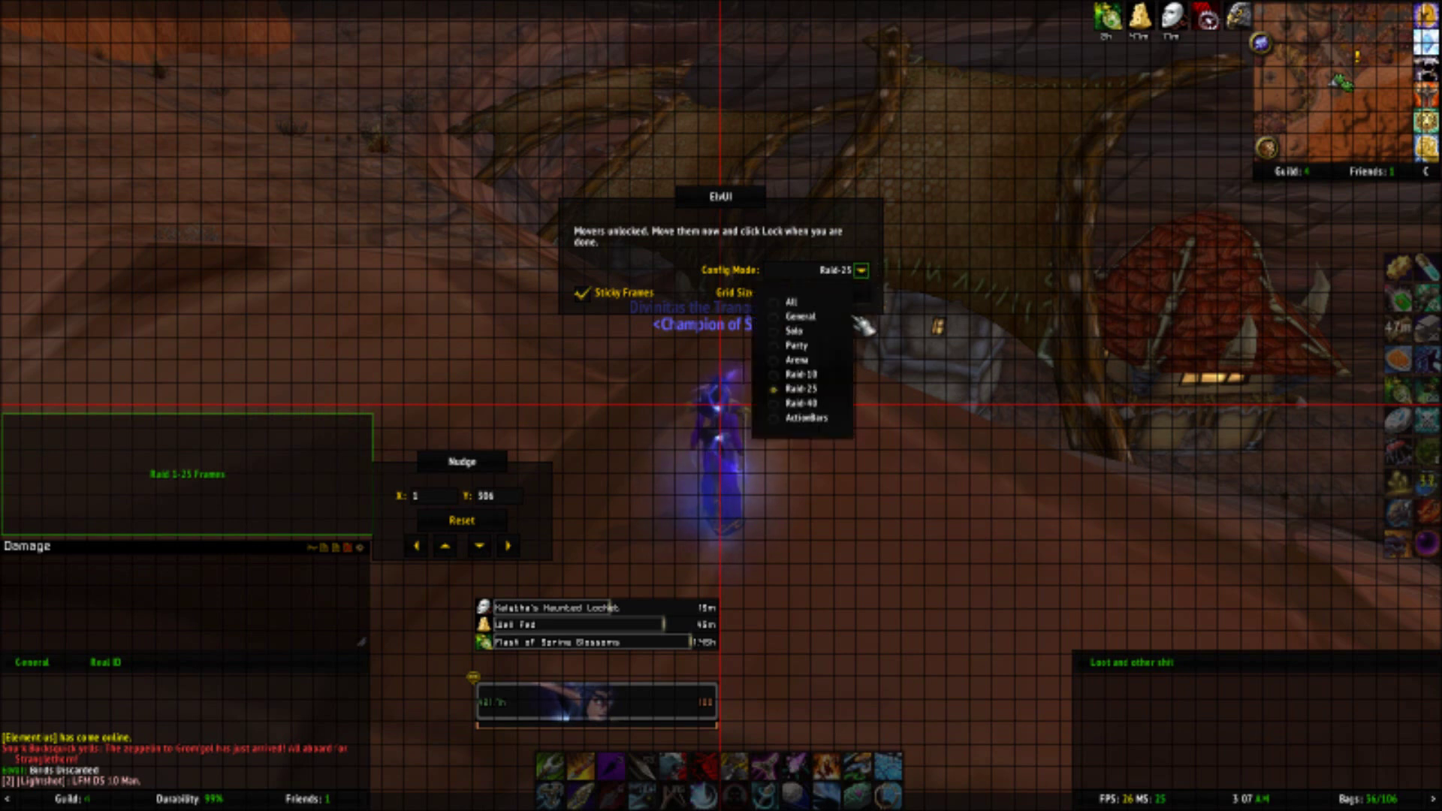
pyautogui.click(804, 403)
pyautogui.click(862, 271)
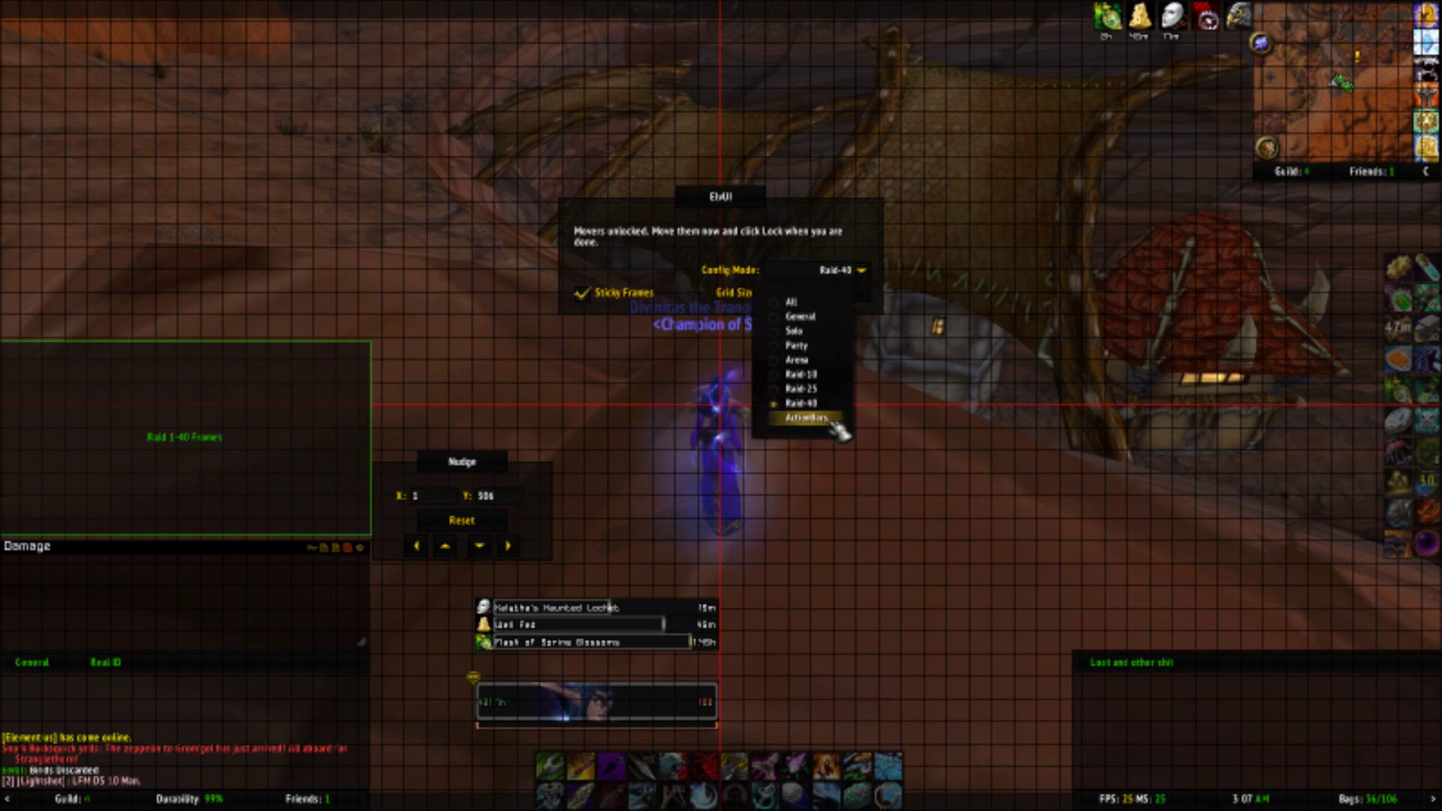
pyautogui.click(832, 421)
pyautogui.click(862, 272)
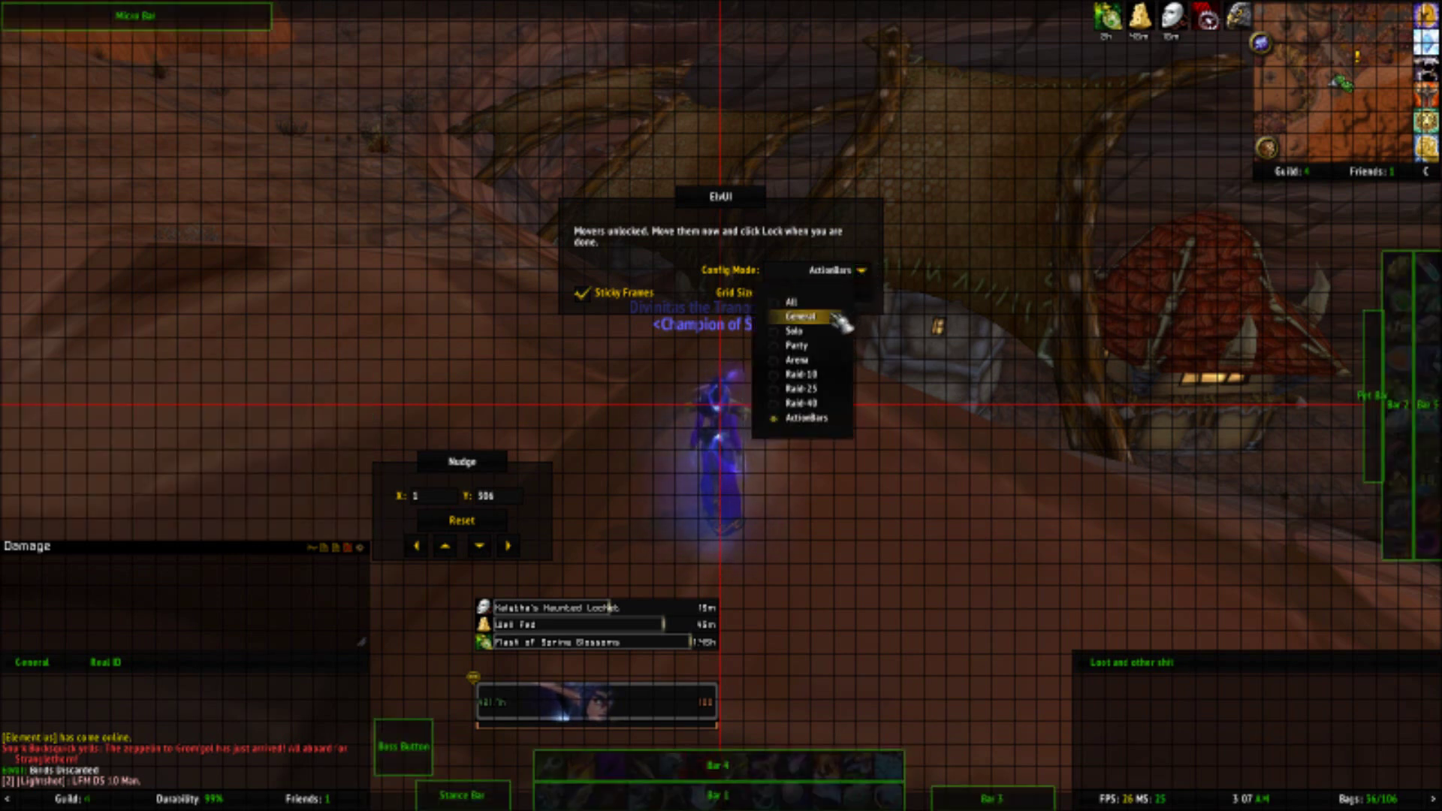
pyautogui.click(833, 309)
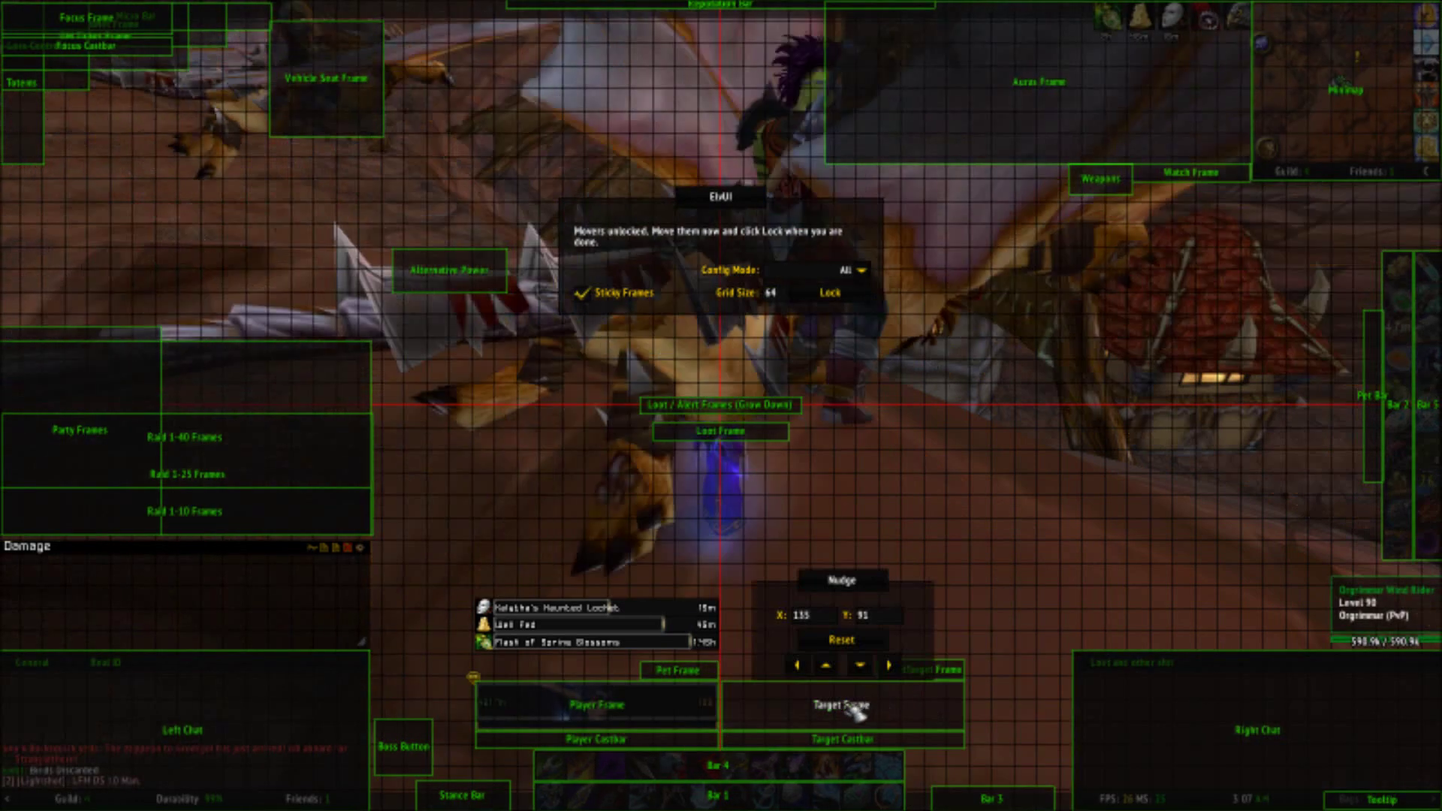
# Step: Lock all frames, hide the grid and close the ElvUI config window
pyautogui.moveTo(1029, 749)
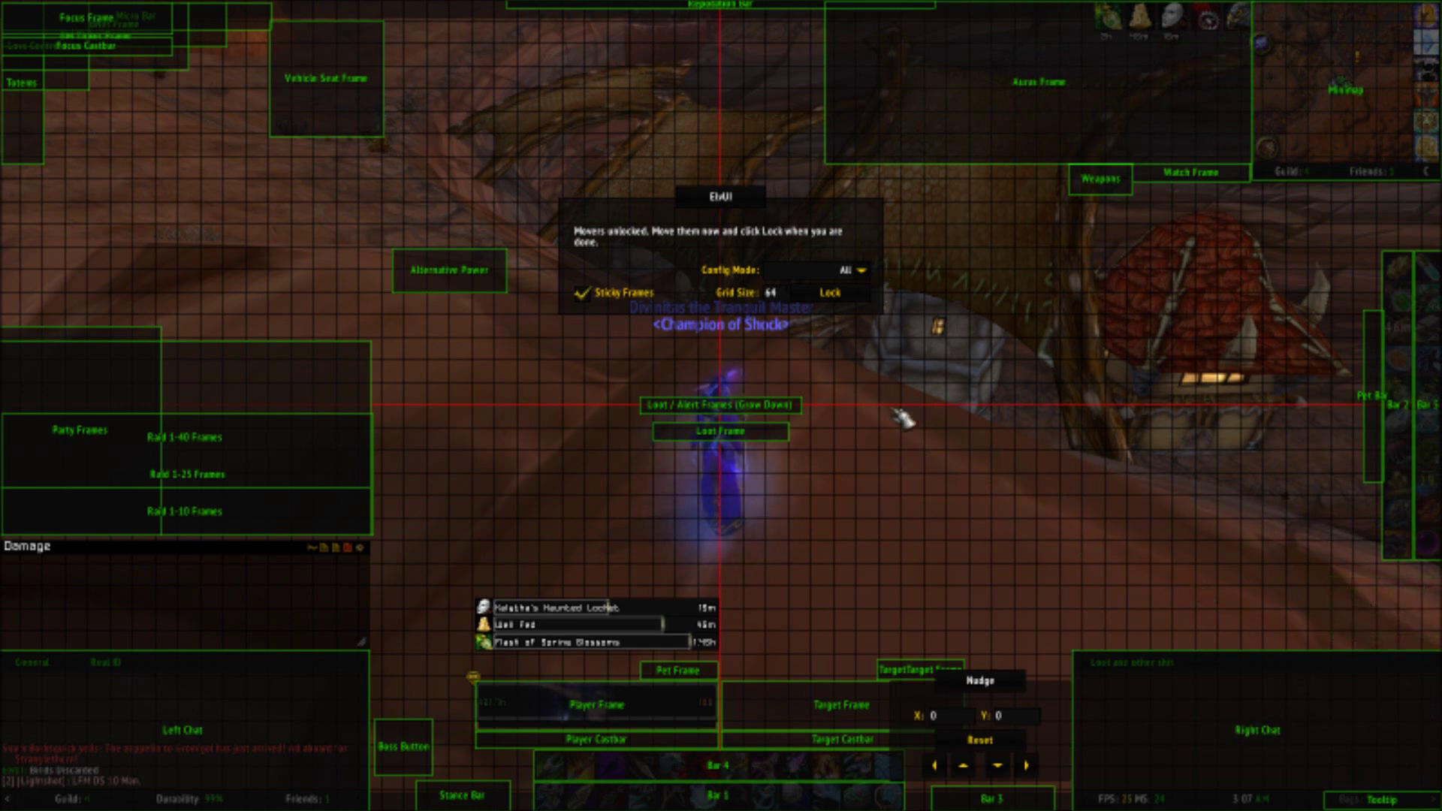
pyautogui.click(830, 292)
pyautogui.click(1014, 575)
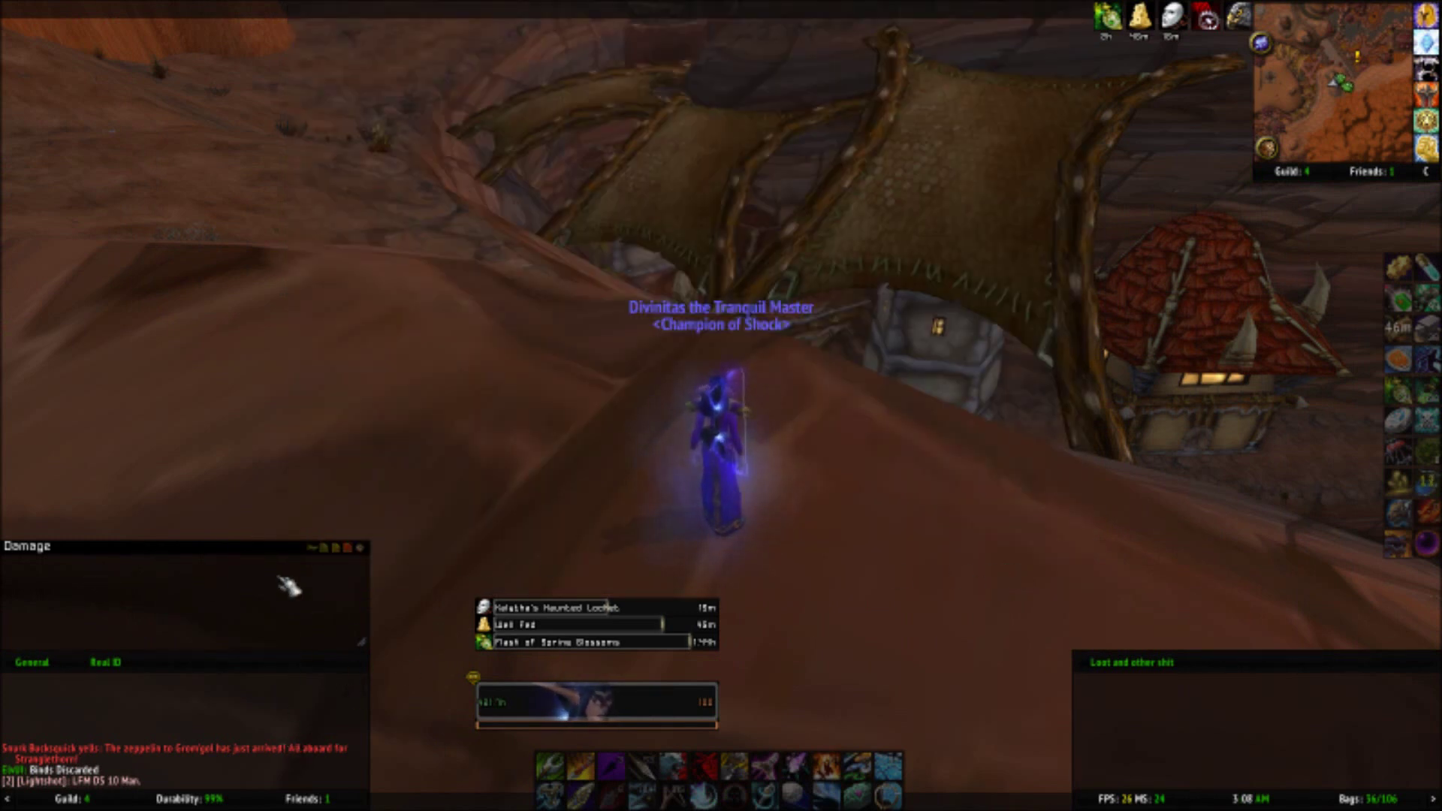
# Step: Open the Skada window's settings under Interface > AddOns from the game menu
pyautogui.press('Escape')
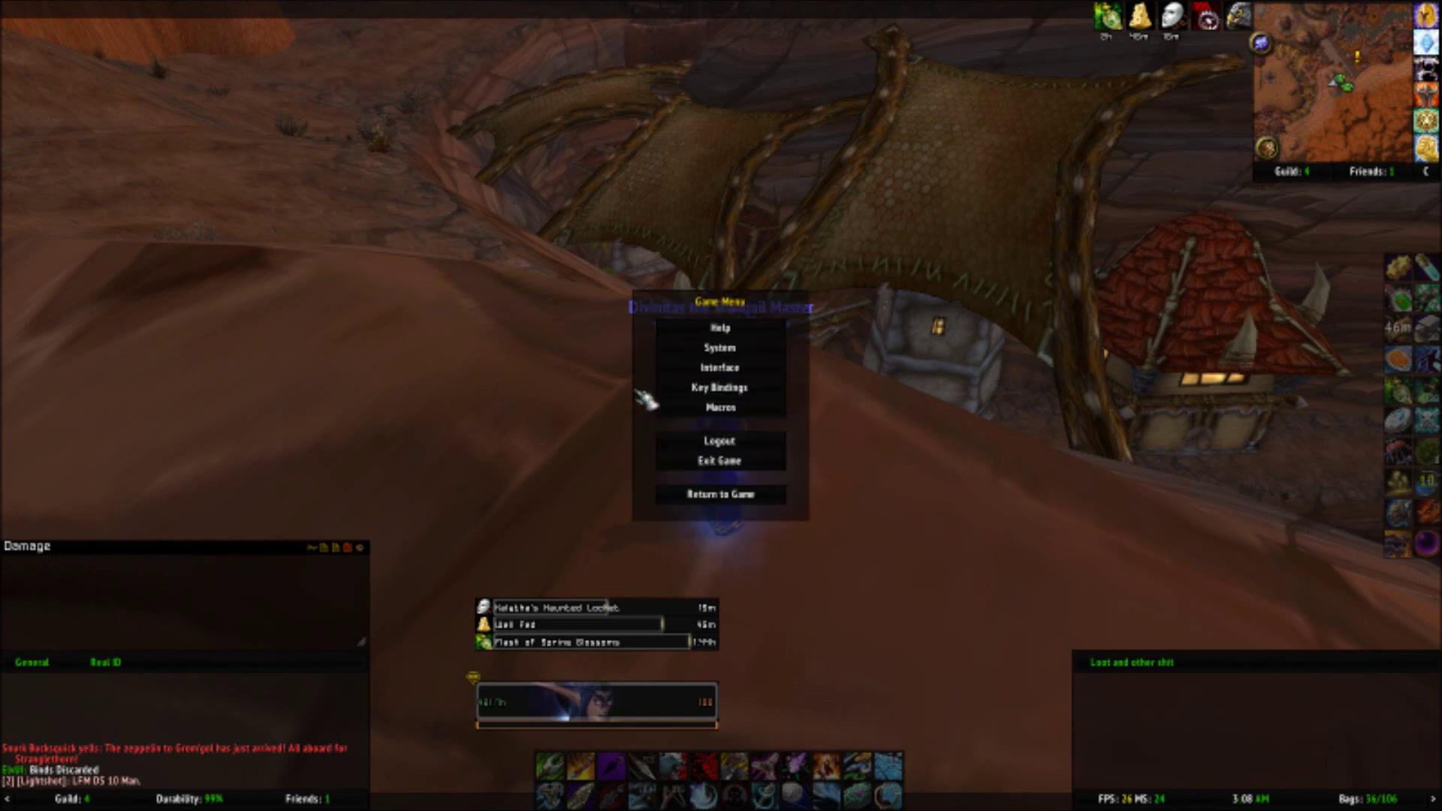
pyautogui.click(661, 375)
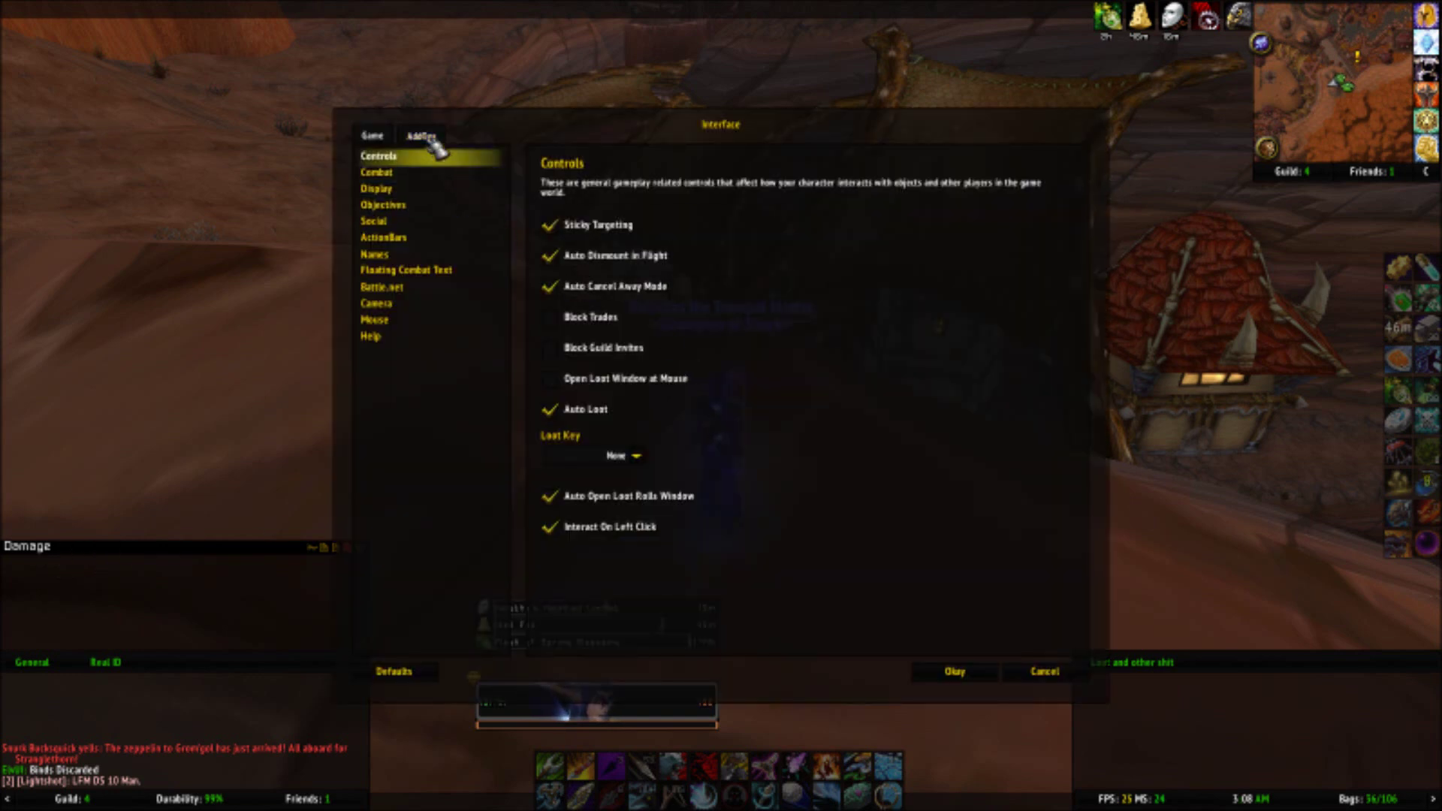
pyautogui.click(429, 137)
pyautogui.click(485, 223)
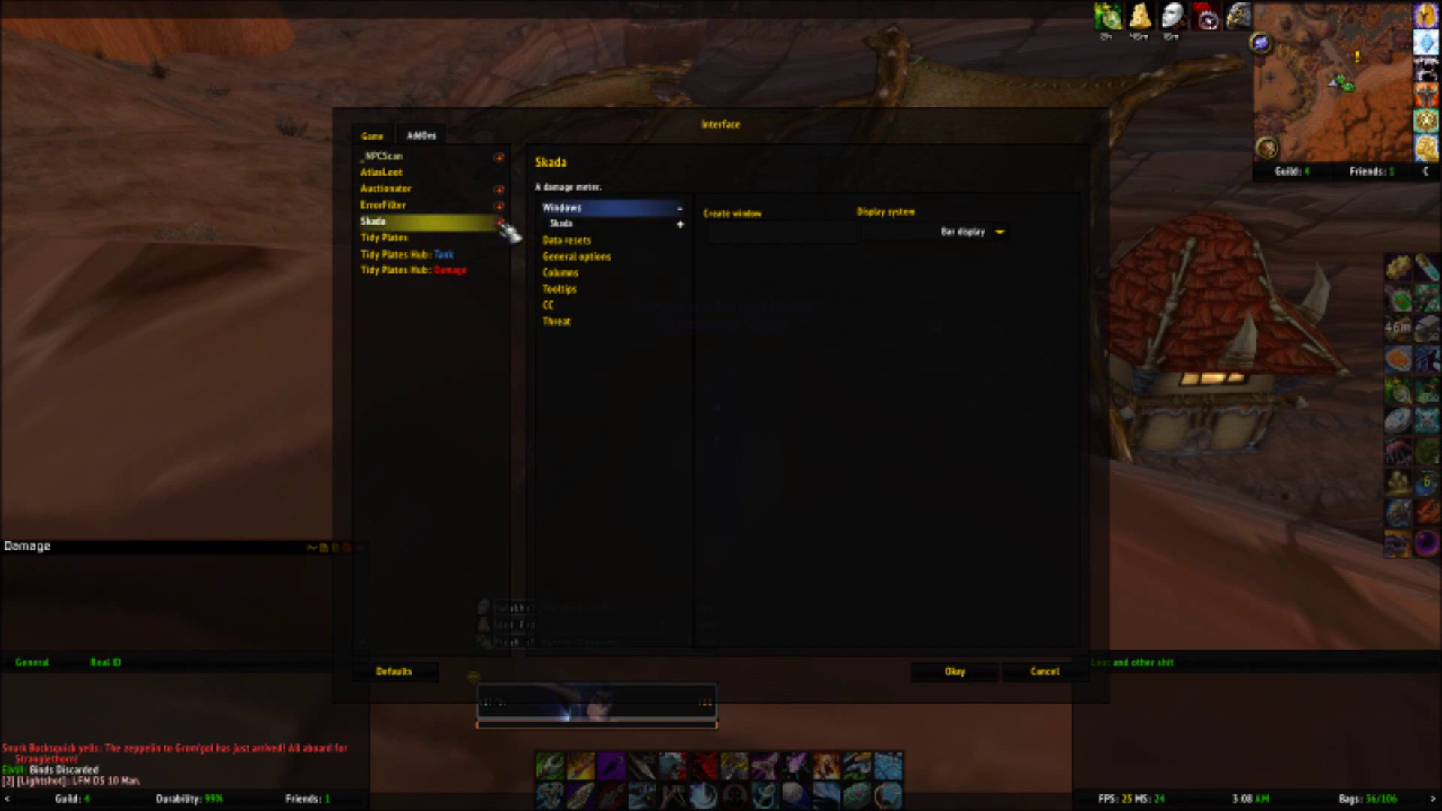
pyautogui.click(597, 227)
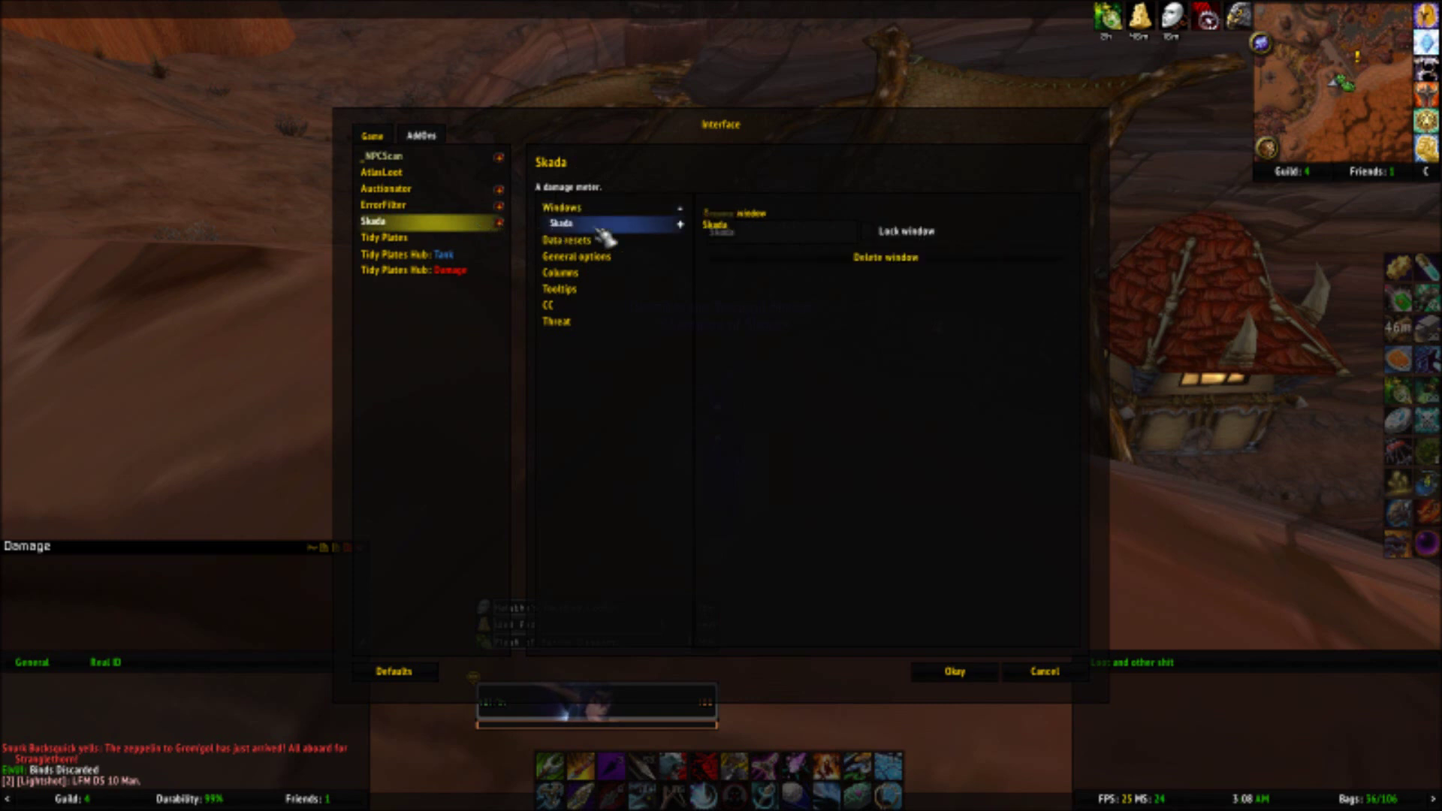
# Step: Review Skada's Bars, Title bar and Window (scale 1.09) settings, then confirm with Okay
pyautogui.click(679, 225)
pyautogui.click(671, 241)
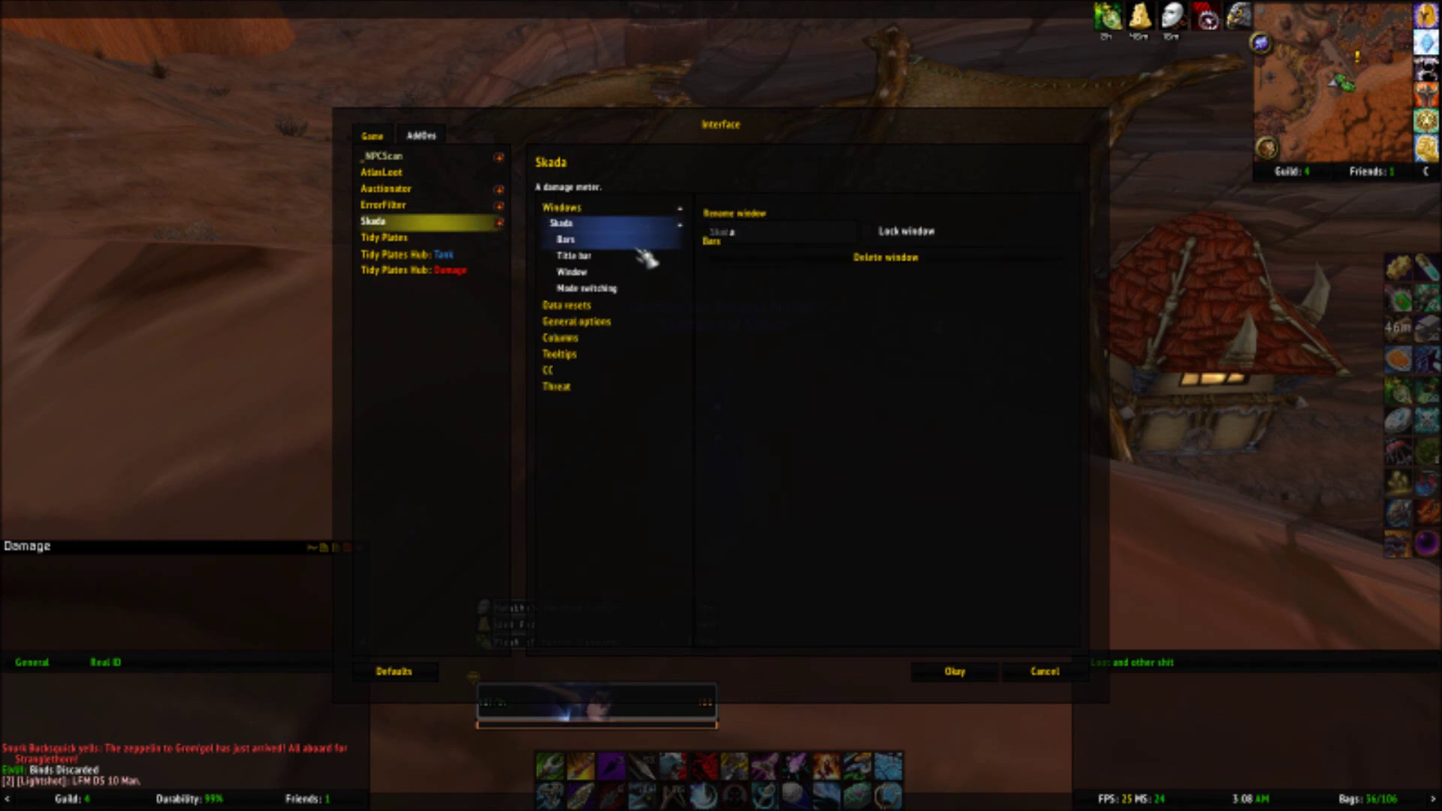
pyautogui.click(646, 260)
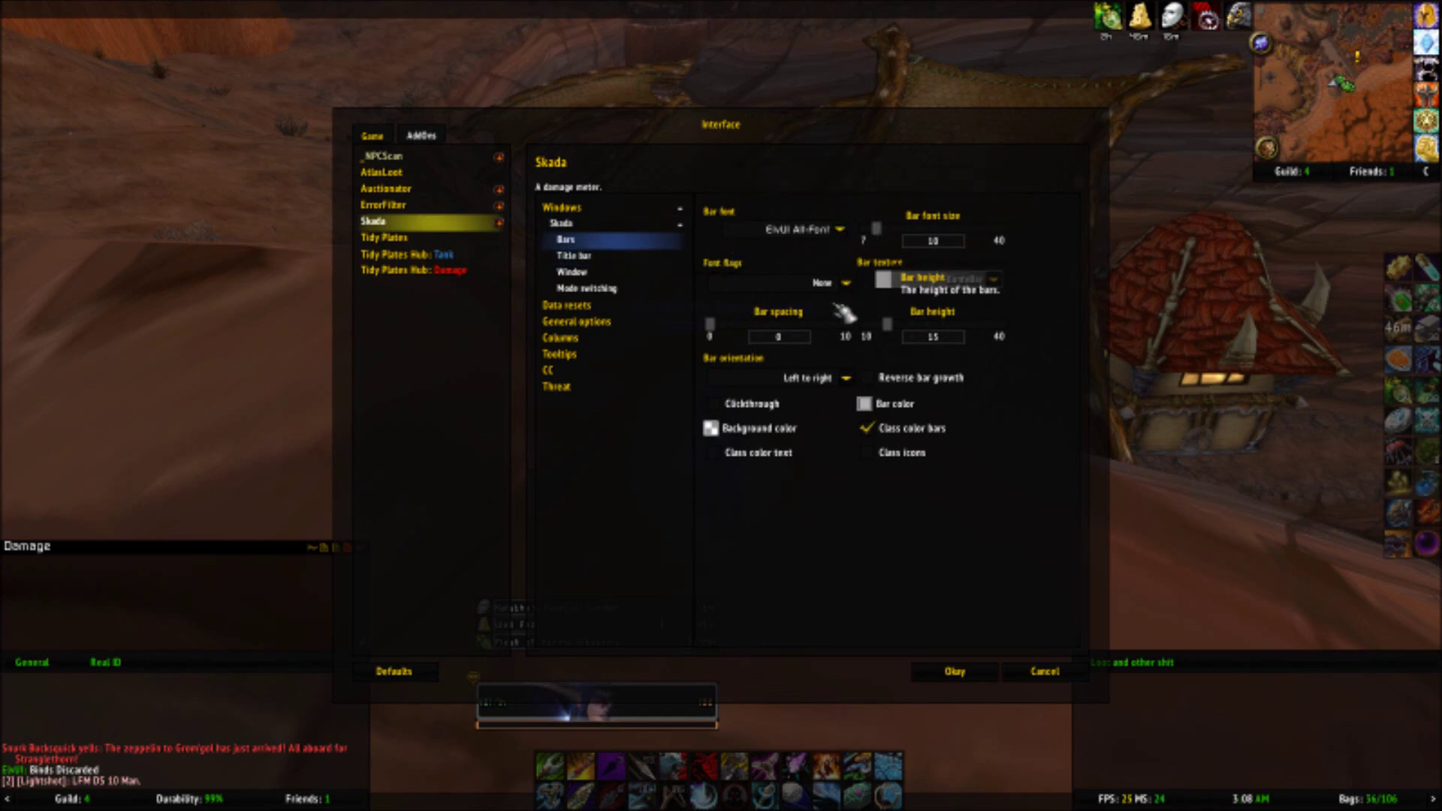
pyautogui.click(627, 273)
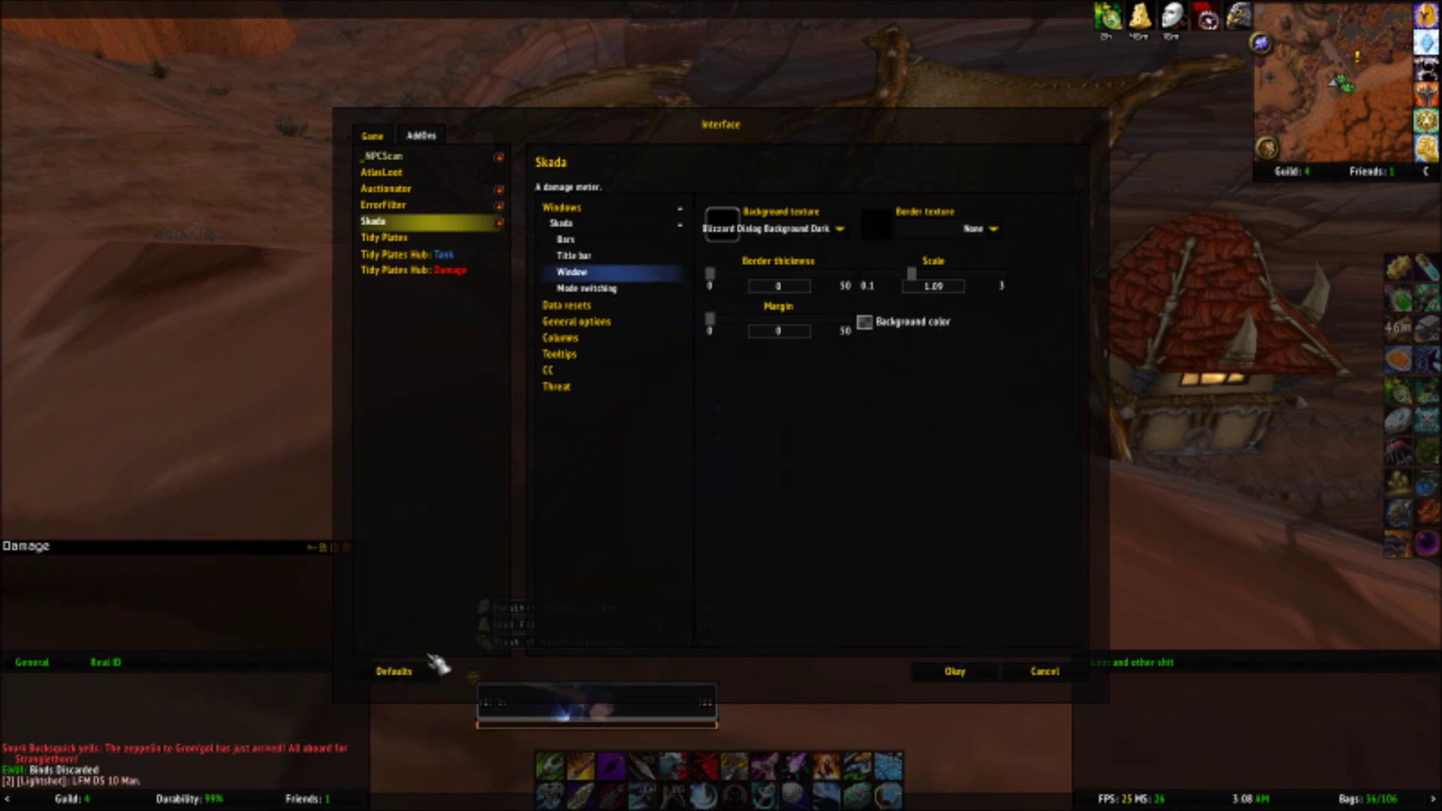
pyautogui.click(948, 670)
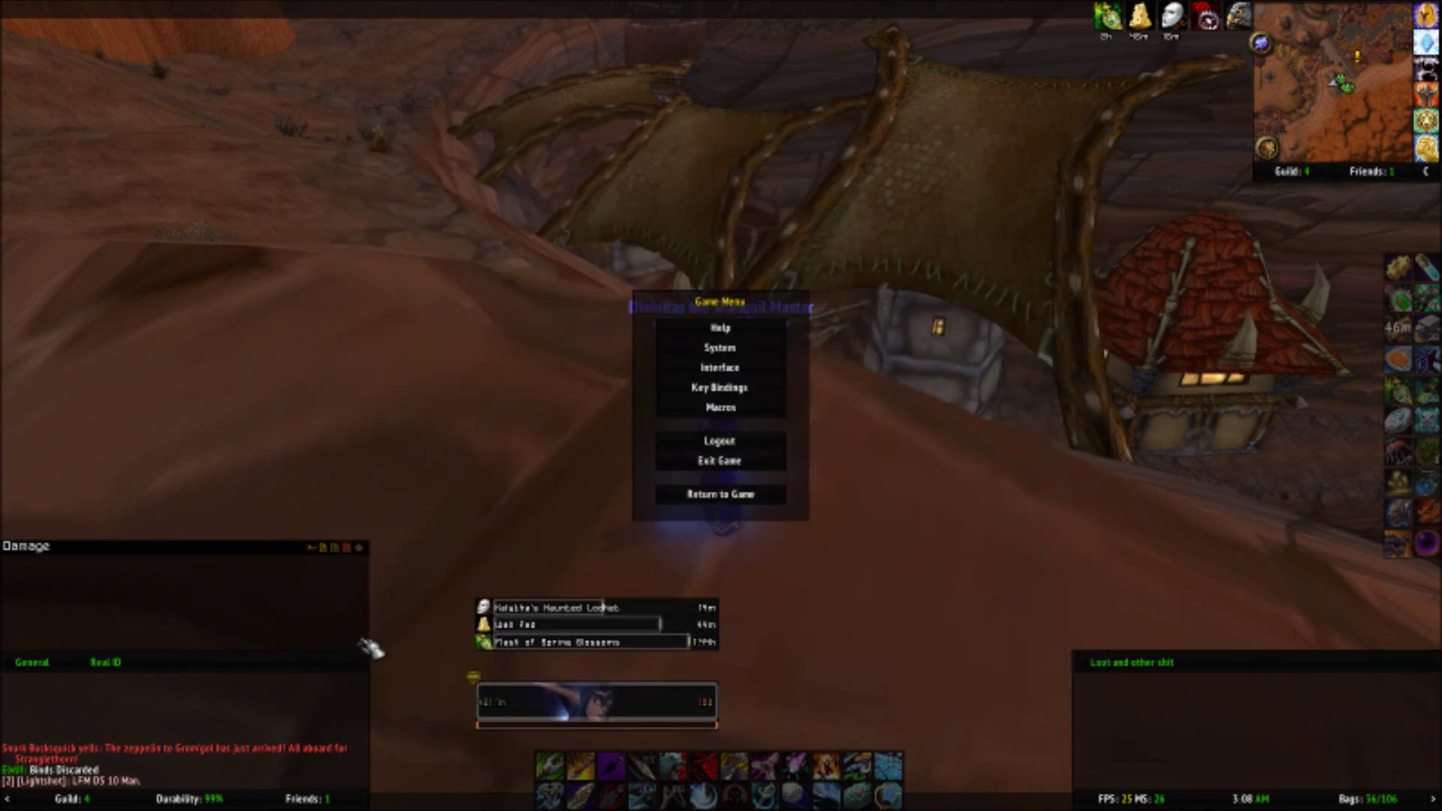
# Step: Return to the game and run /elvui to reopen the ElvUI configuration window
pyautogui.click(717, 499)
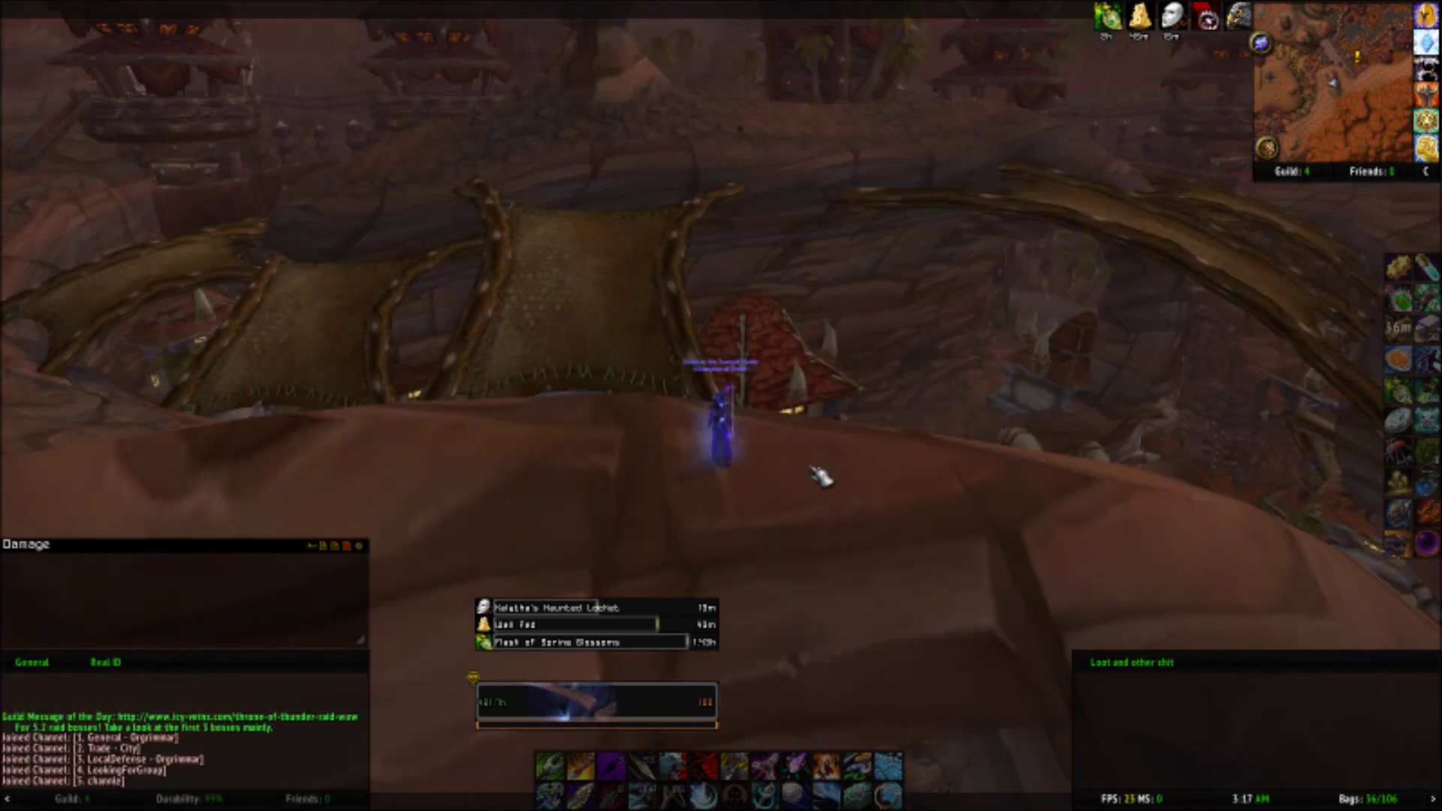
pyautogui.write('/etrac')
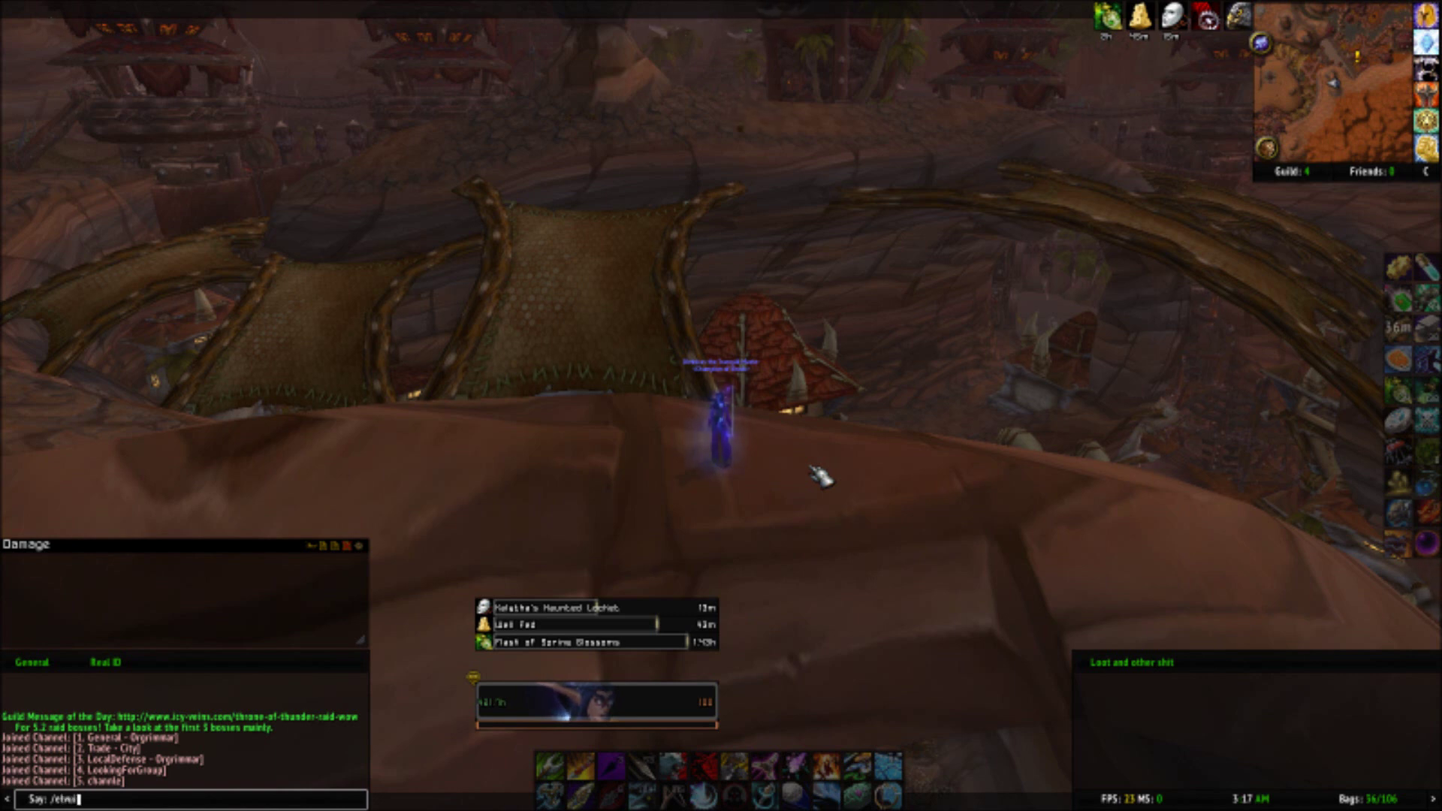
pyautogui.press('Return')
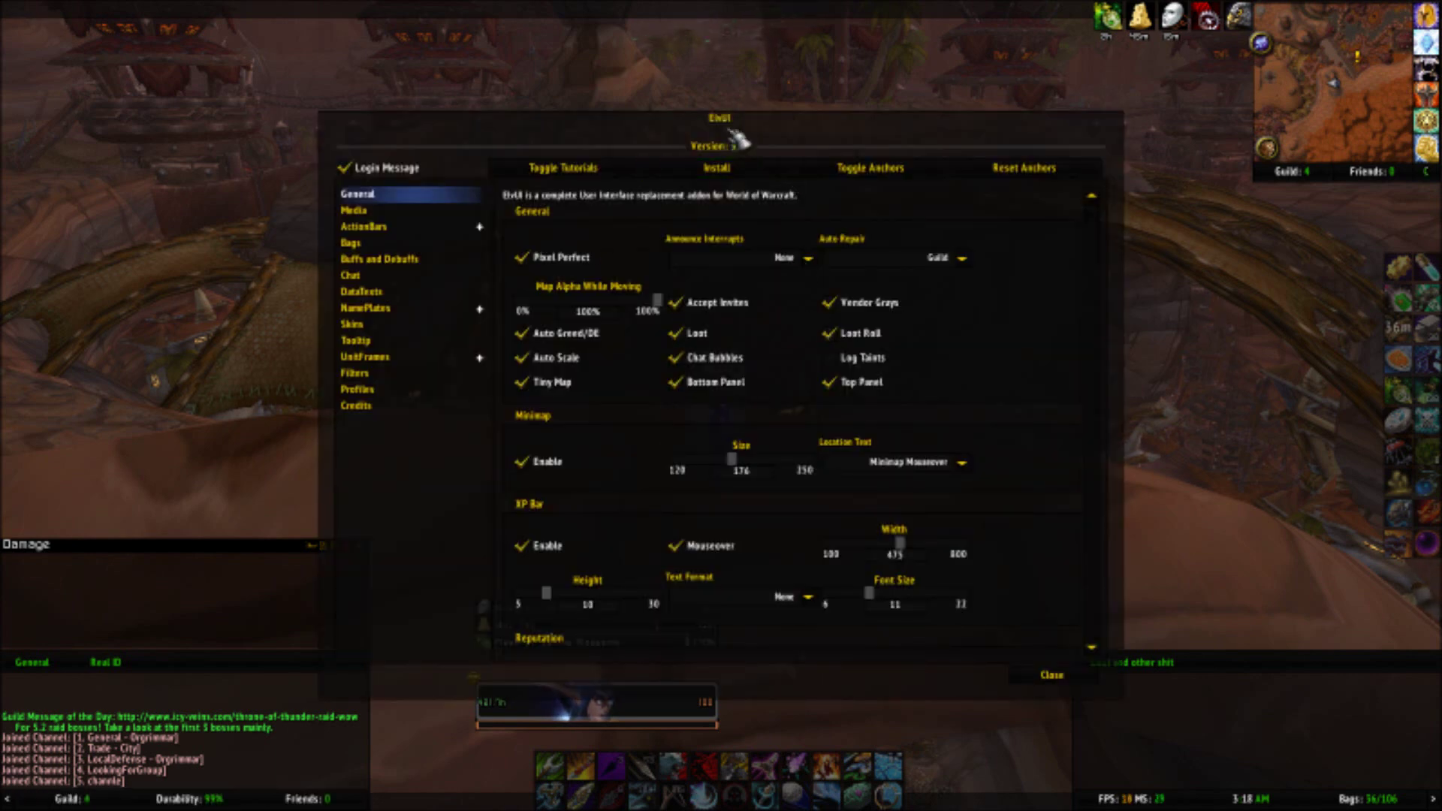
# Step: Raise the ElvUI window and open UnitFrames > Player Frame (width 270, height 54) element list
pyautogui.moveTo(710, 28); pyautogui.dragTo(705, 2)
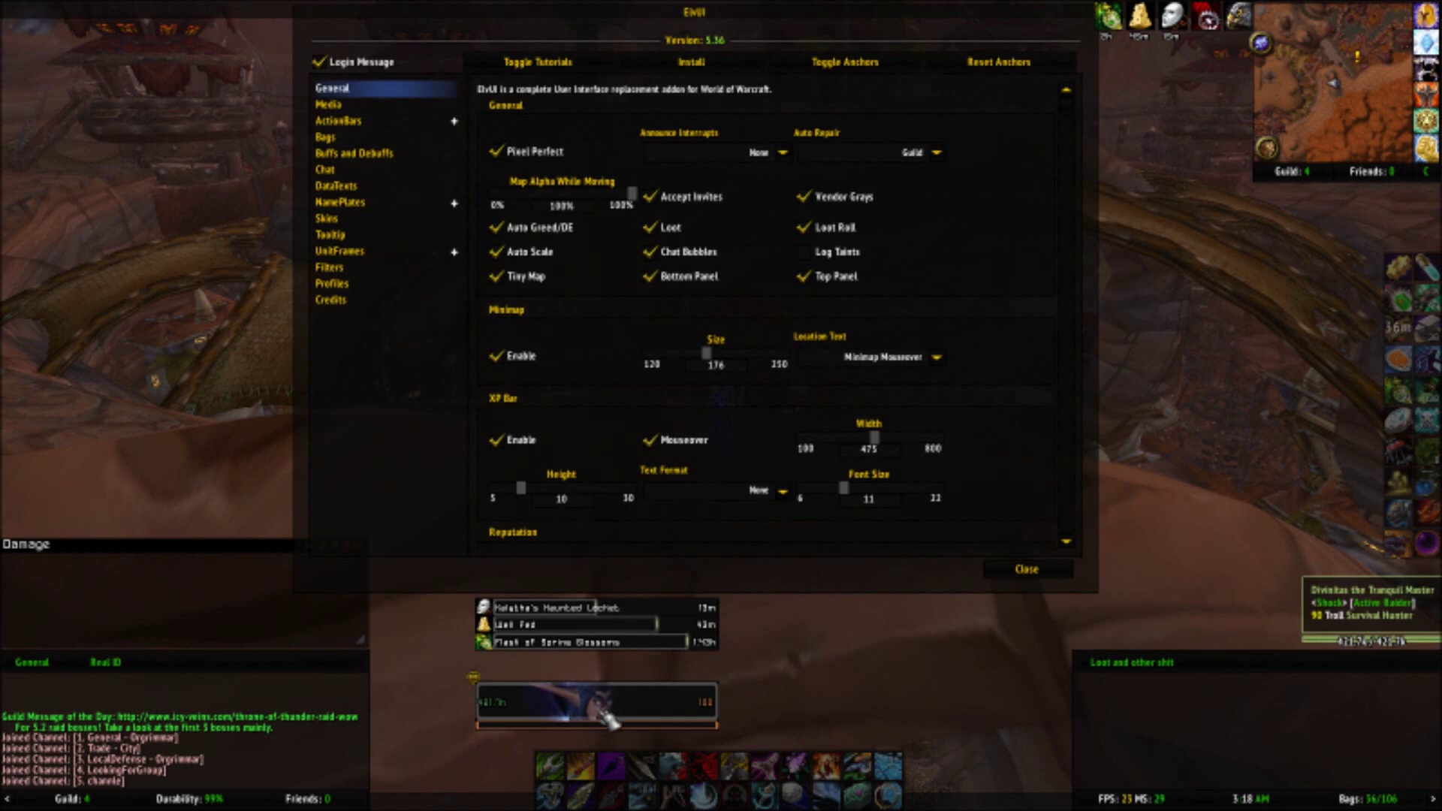
pyautogui.click(395, 257)
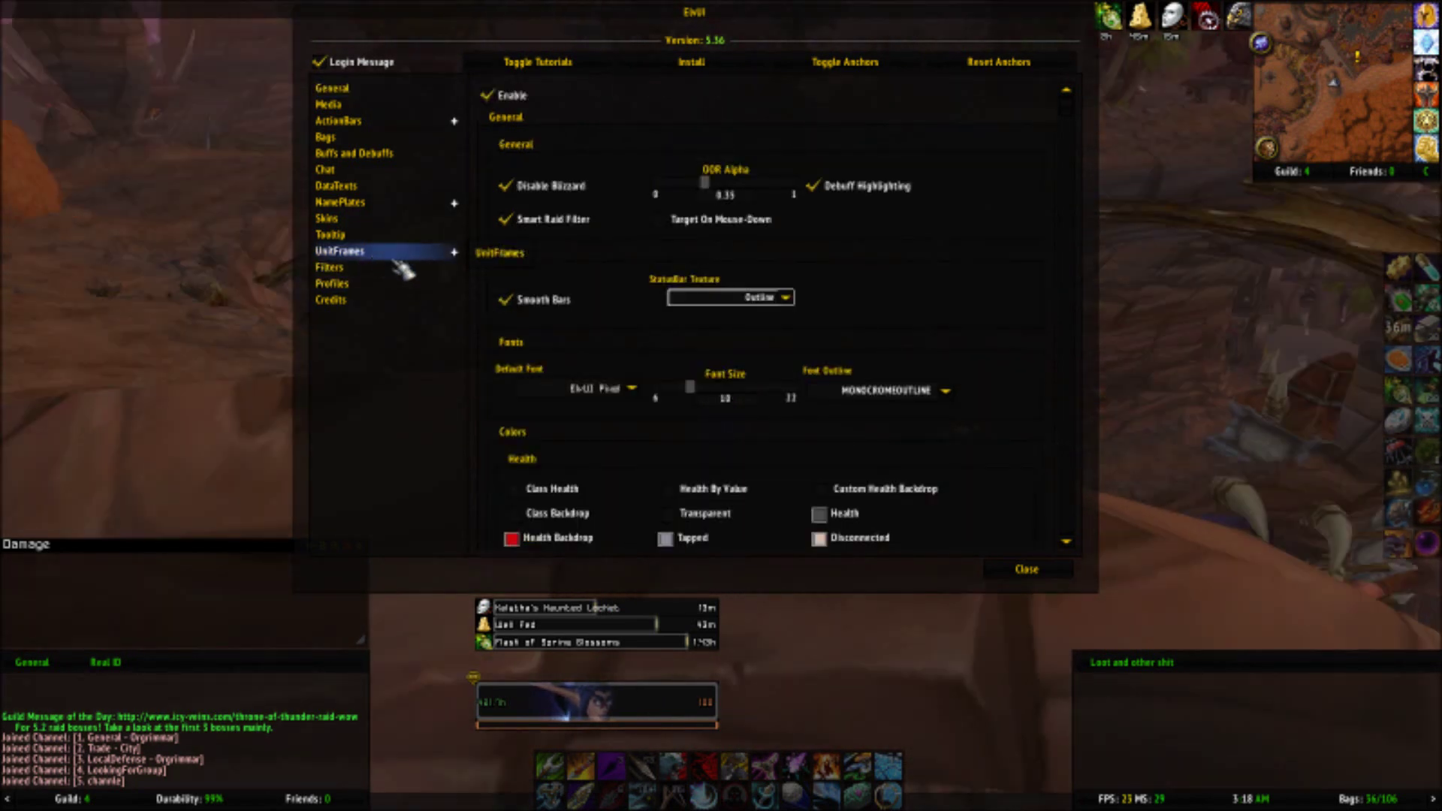
pyautogui.click(454, 252)
pyautogui.click(425, 270)
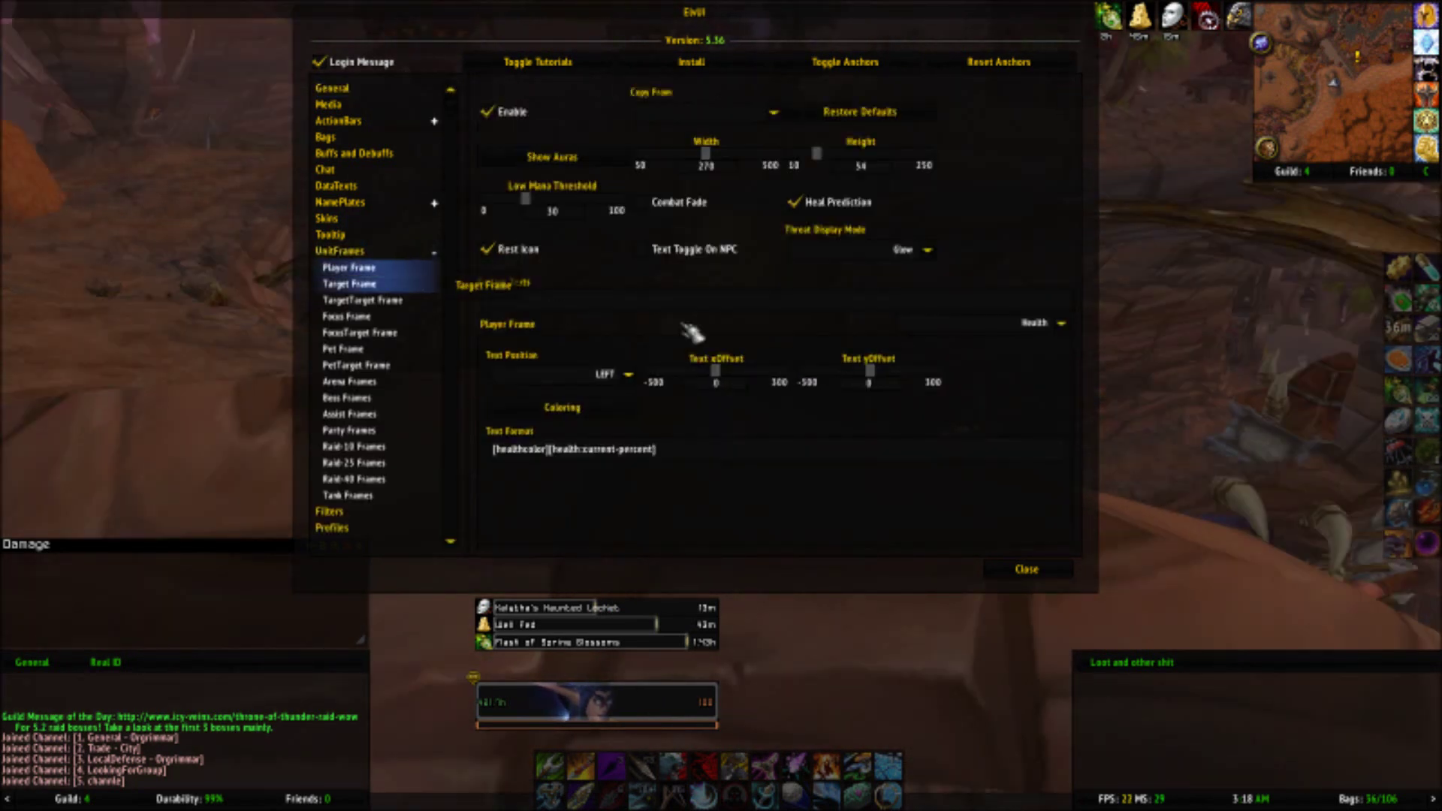
pyautogui.click(1065, 327)
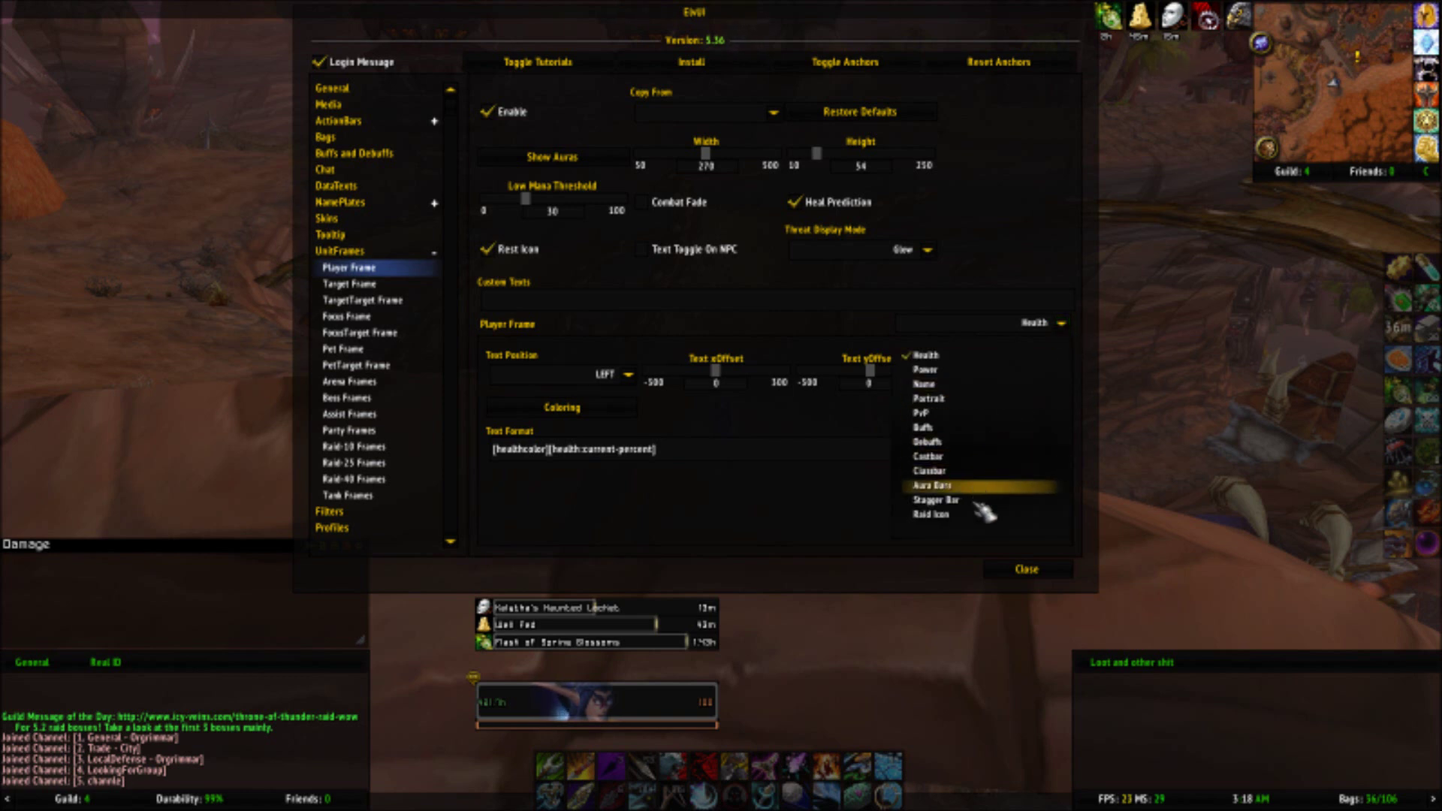
# Step: Show the player frame's Portrait settings and set camera distance scale to 3.82
pyautogui.click(975, 400)
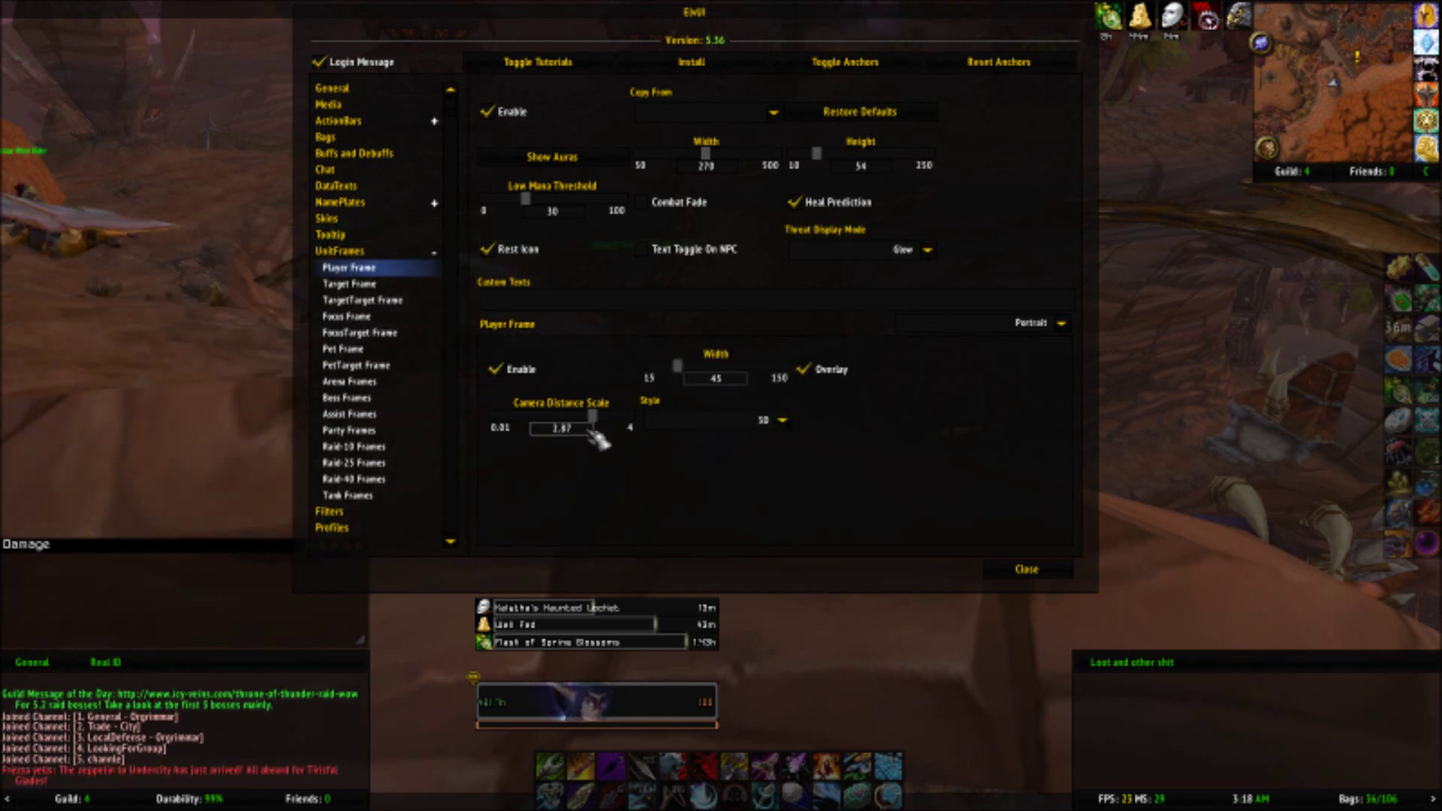
pyautogui.moveTo(601, 422)
pyautogui.mouseDown()
pyautogui.moveTo(478, 425)
pyautogui.moveTo(586, 431)
pyautogui.mouseUp()
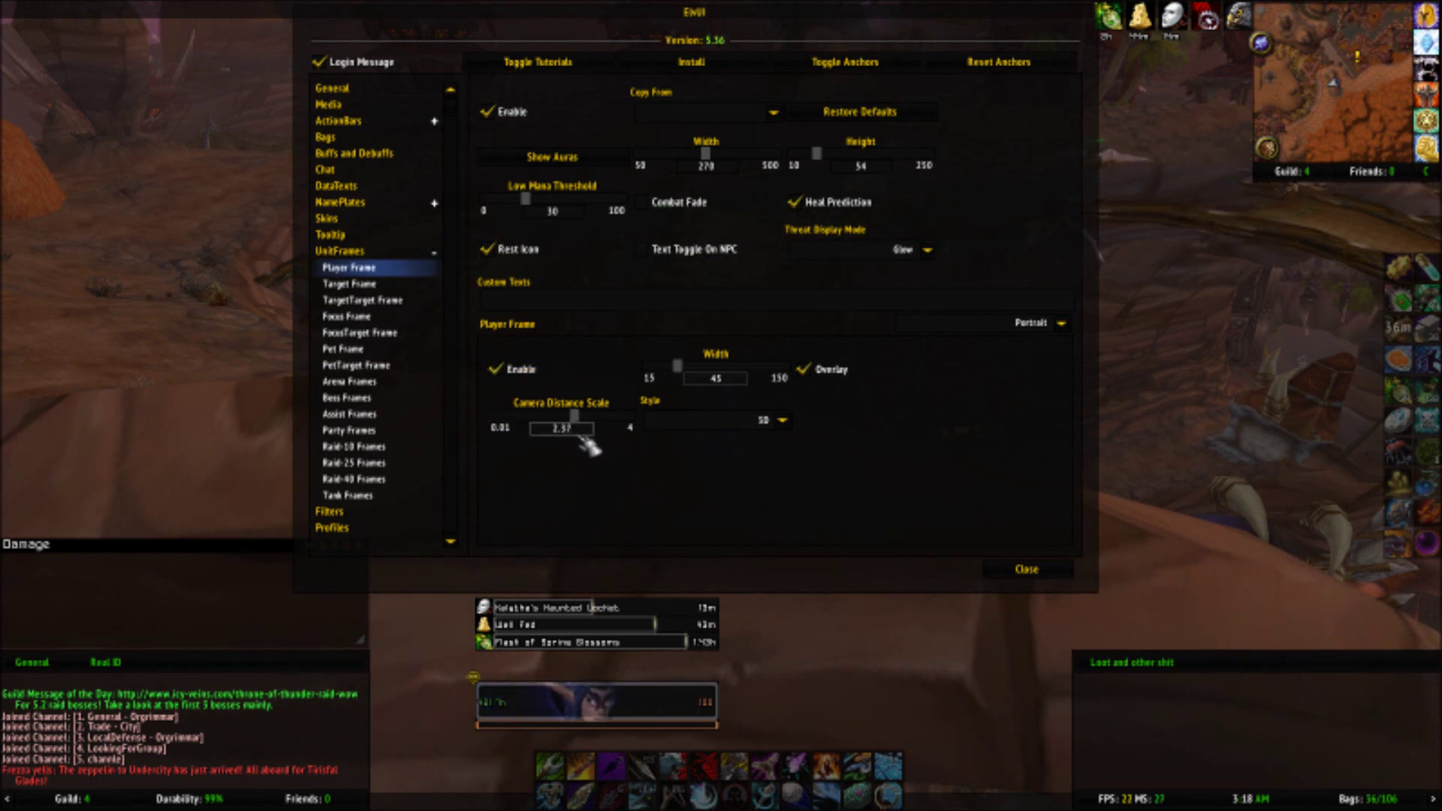
pyautogui.moveTo(586, 432); pyautogui.dragTo(595, 434)
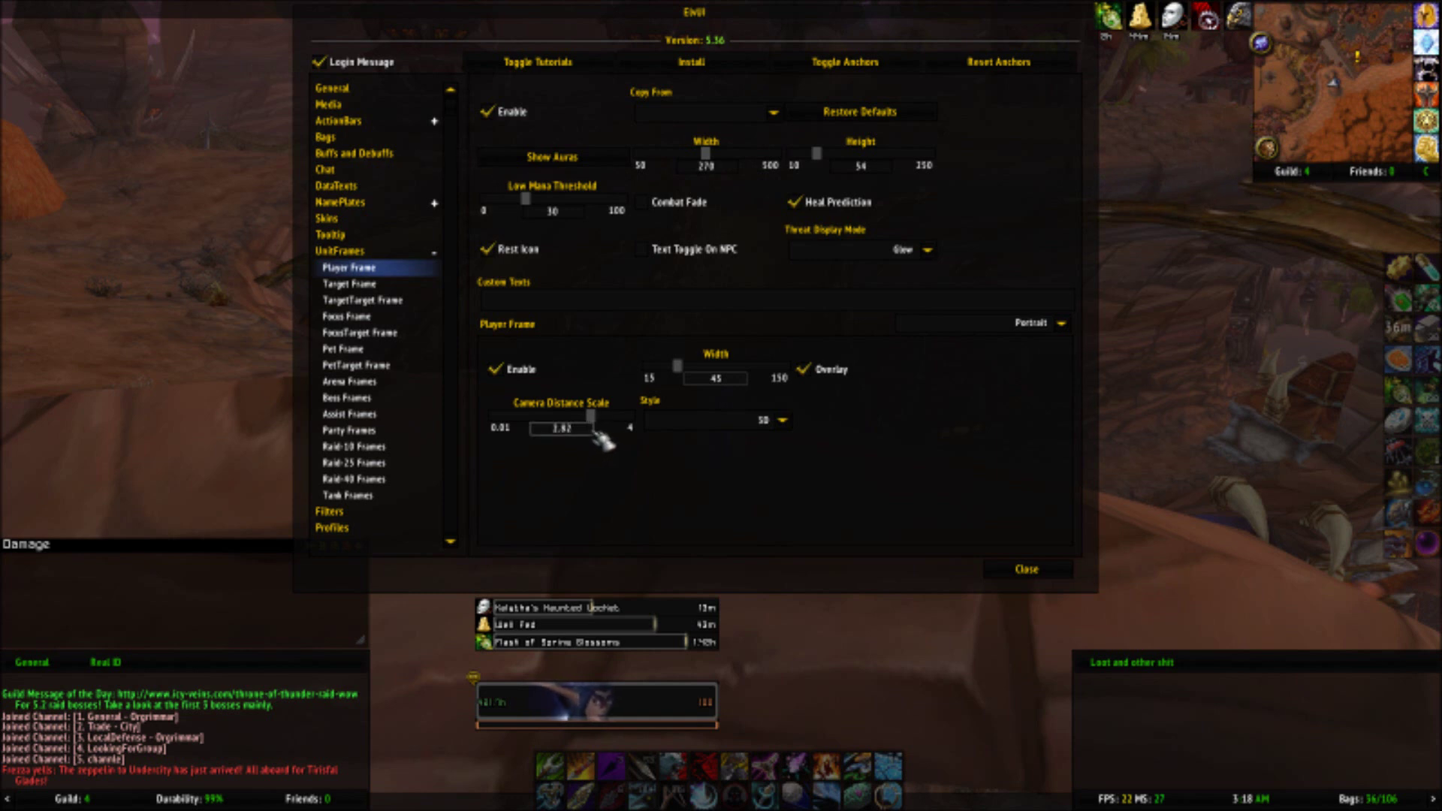